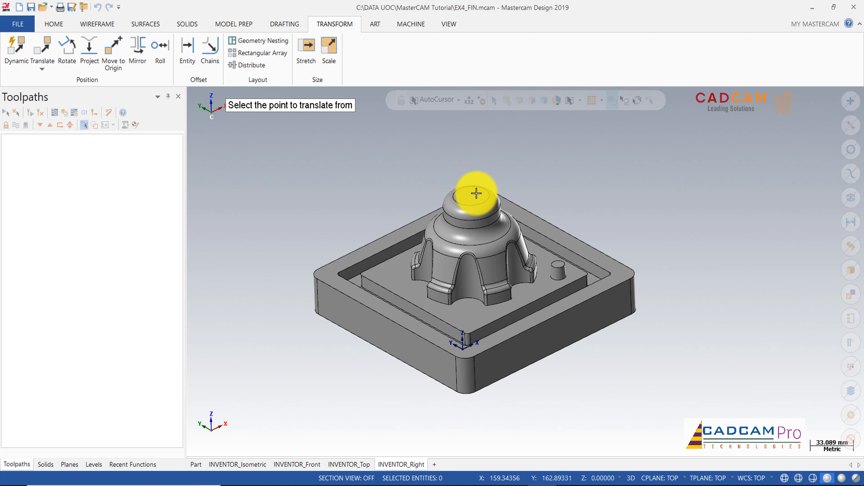
Move the part to the origin from the centre of the dome's top circle and clear the transform colours.
click(475, 203)
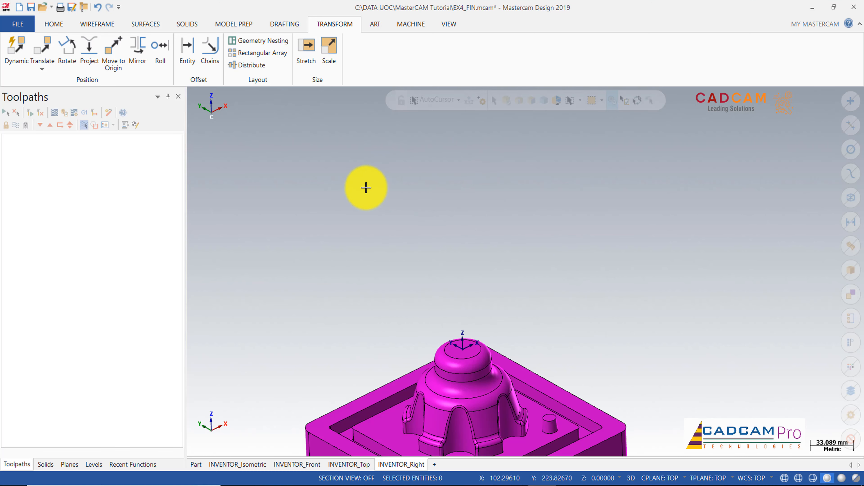
scroll(503, 205, down, 10)
scroll(530, 391, up, 3)
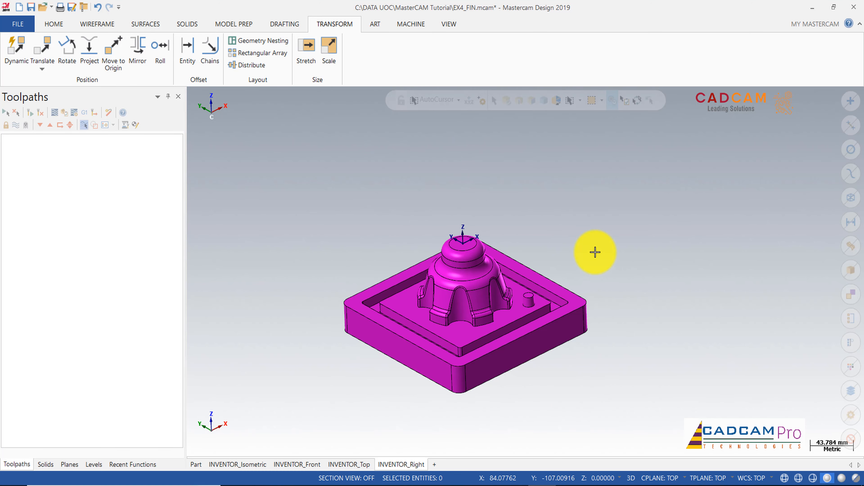
right_click(595, 252)
click(630, 255)
scroll(524, 241, up, 3)
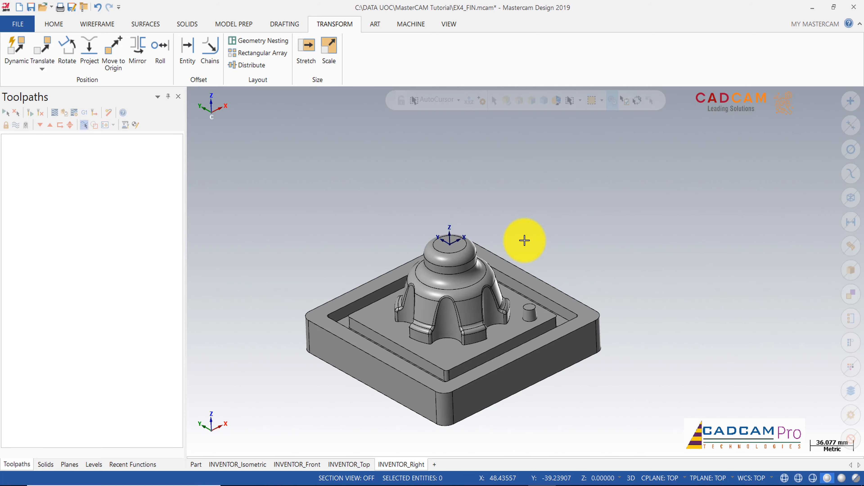
scroll(529, 254, down, 1)
middle_drag(529, 253, 528, 253)
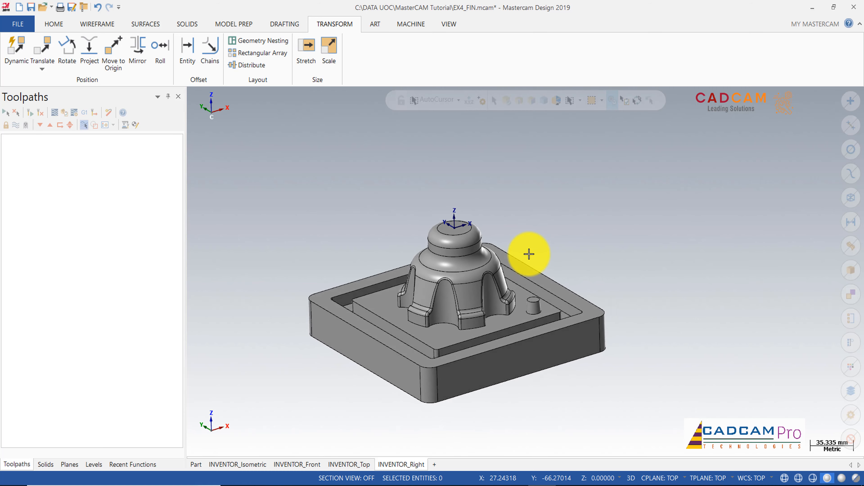
scroll(528, 253, up, 2)
Add level 7 and create curves on all edges of the flat face around the dome's foot.
click(97, 464)
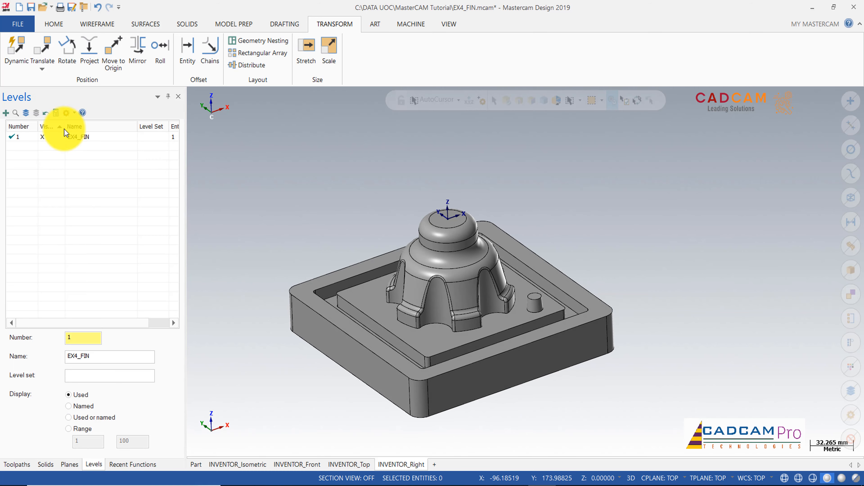
click(6, 113)
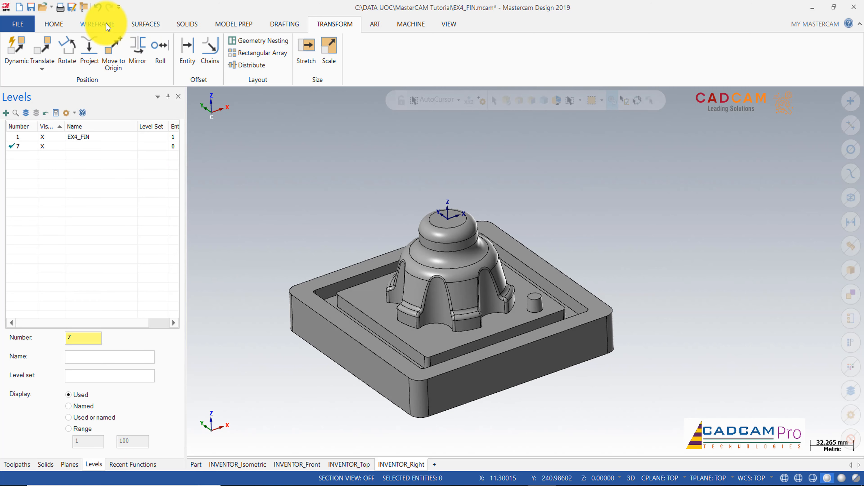
click(97, 23)
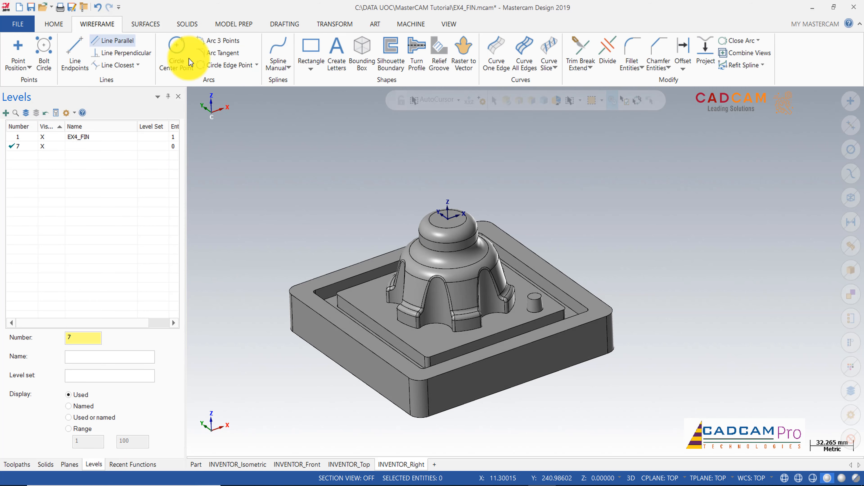
click(530, 61)
click(613, 249)
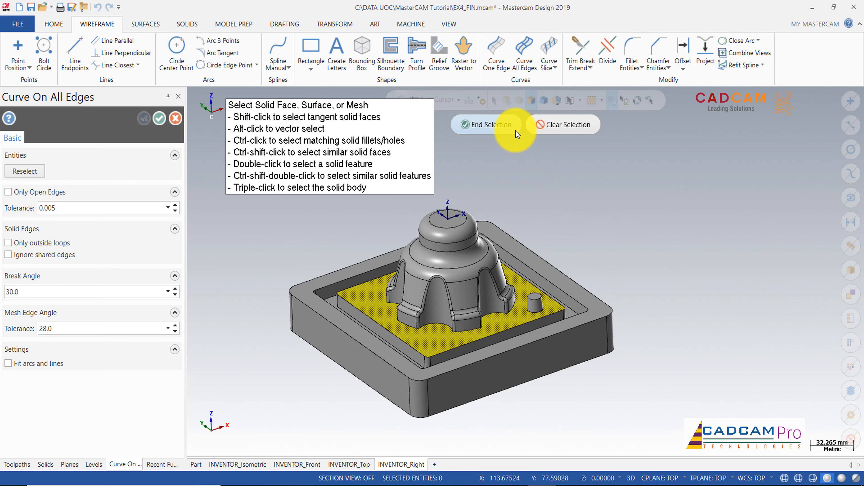
click(491, 124)
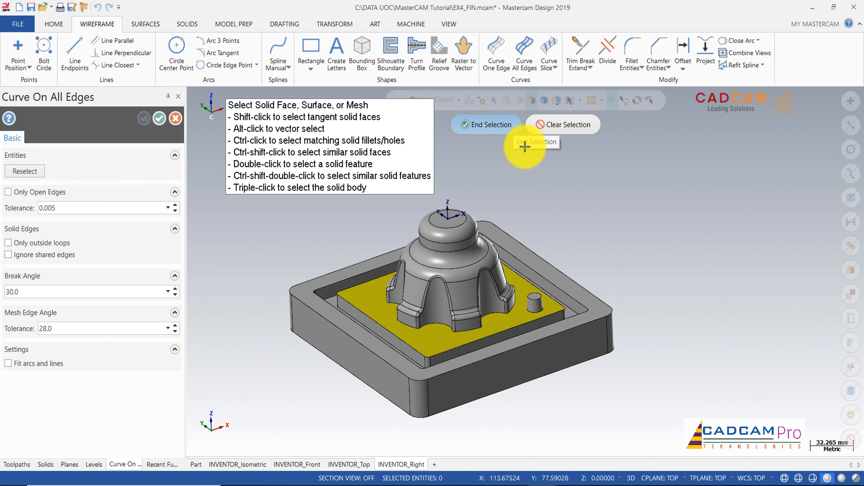
click(159, 118)
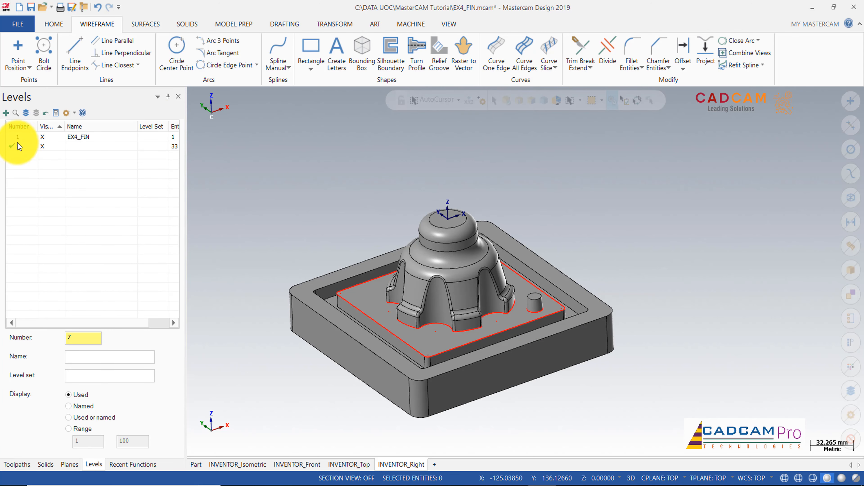
Make level 1 active and add a mill machine group using Generic Fanuc 3X Mill - EBA -G65 New.
click(26, 138)
scroll(381, 338, up, 2)
click(17, 465)
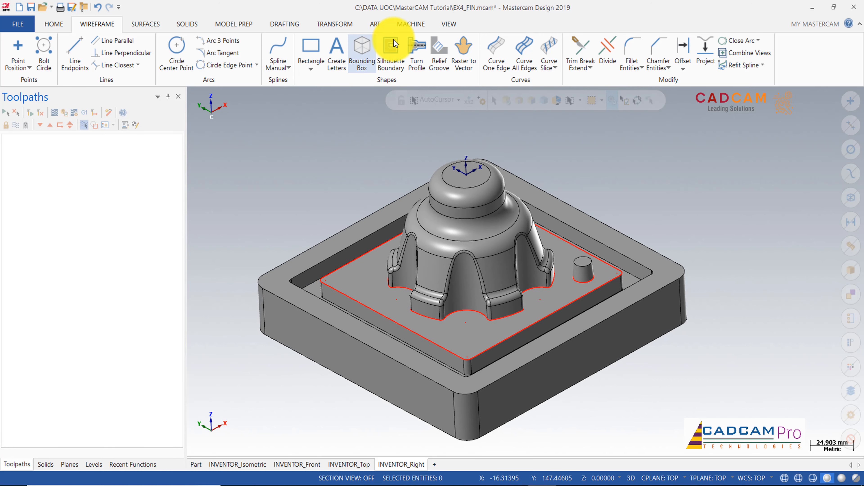
click(410, 23)
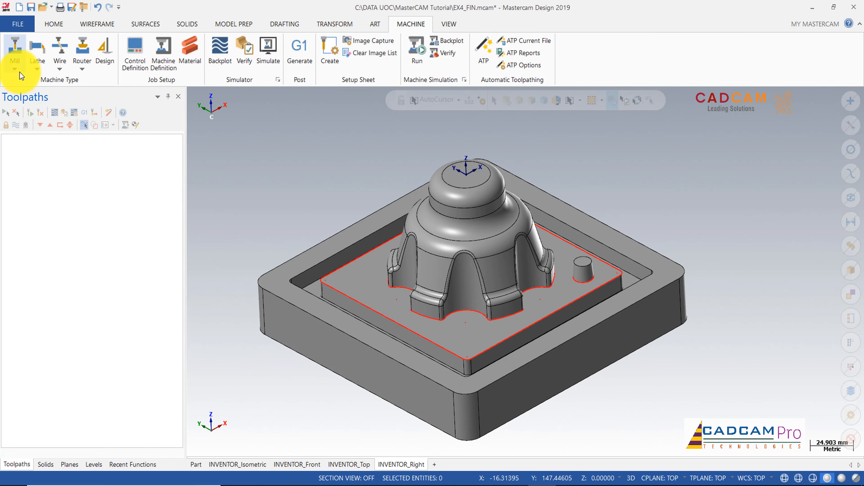
click(15, 63)
click(103, 166)
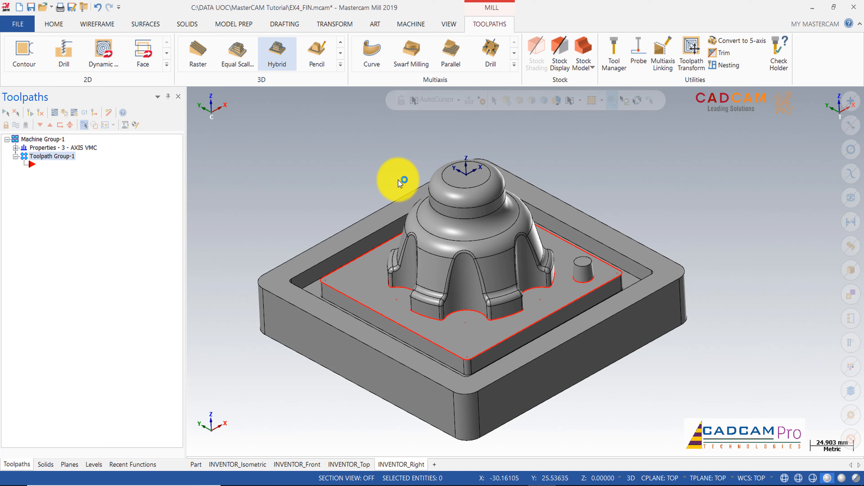
Set the machine group's default program number to 4567 and enable sequential tool number assignment.
click(16, 147)
click(40, 156)
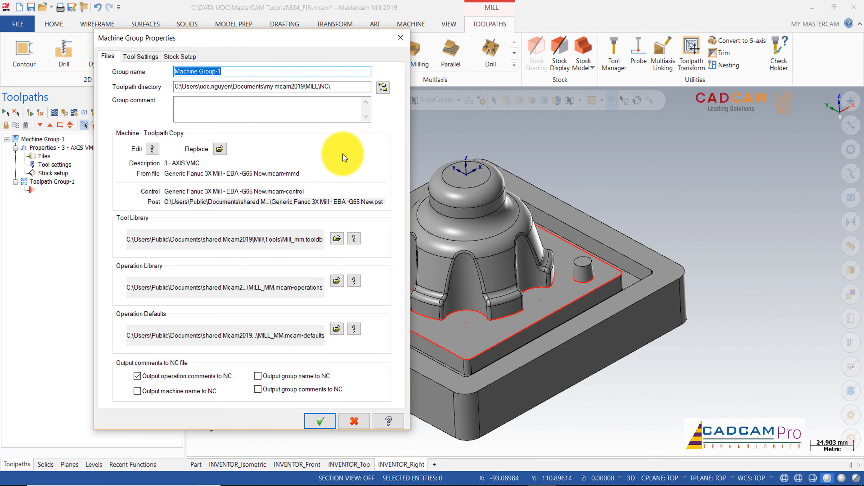
click(138, 55)
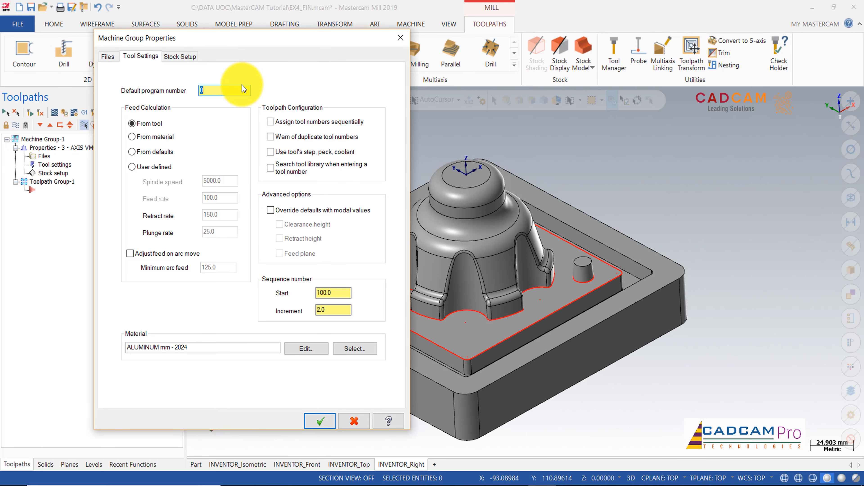
text(4567)
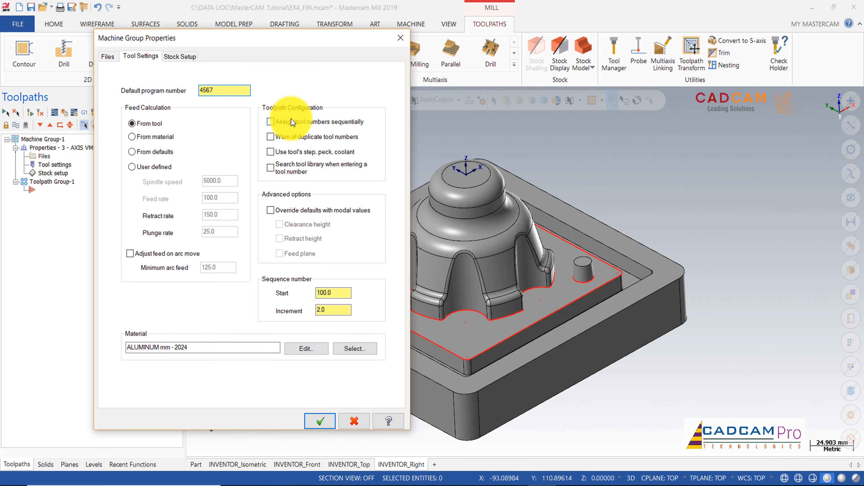
click(291, 119)
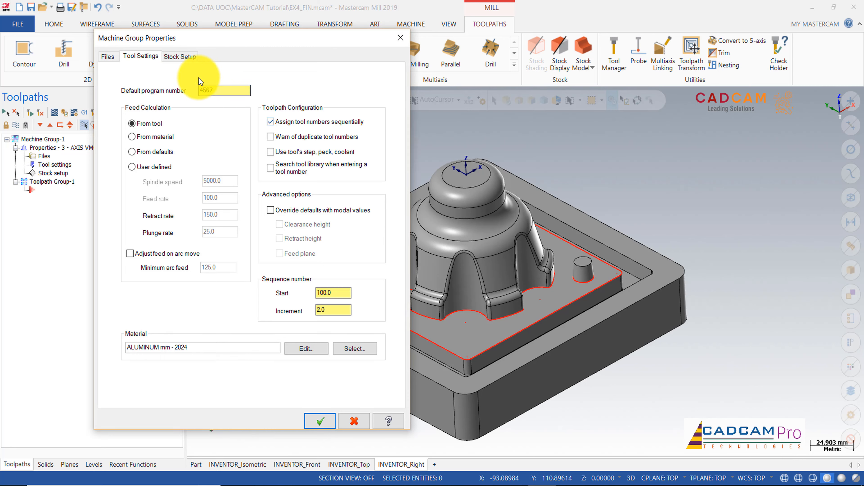
Define the machine group's stock as Solid/Mesh from the part and preview it with stock display and shading.
click(187, 58)
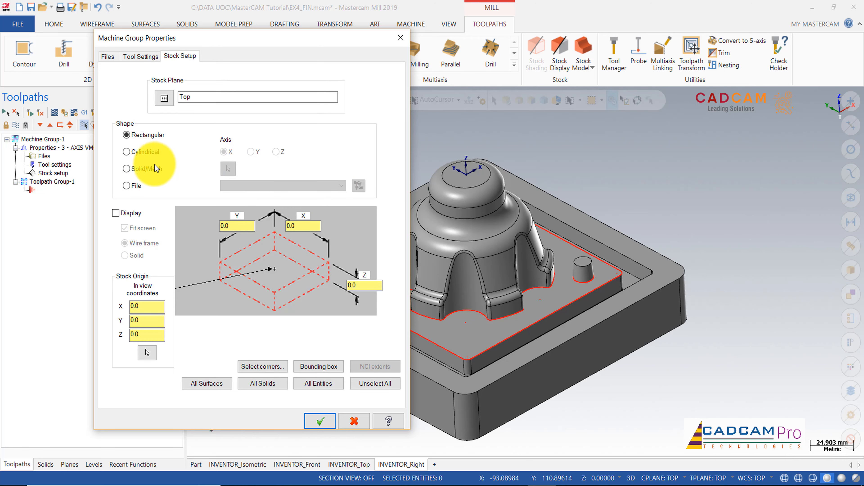
click(150, 169)
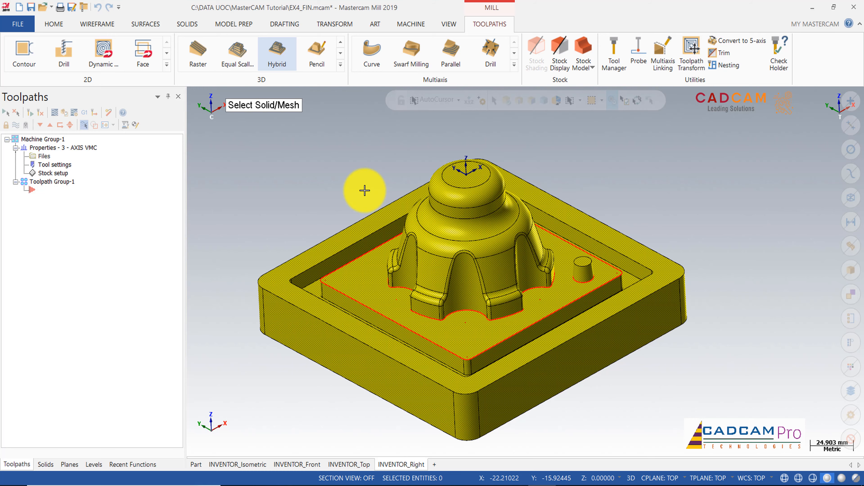
click(560, 52)
click(538, 51)
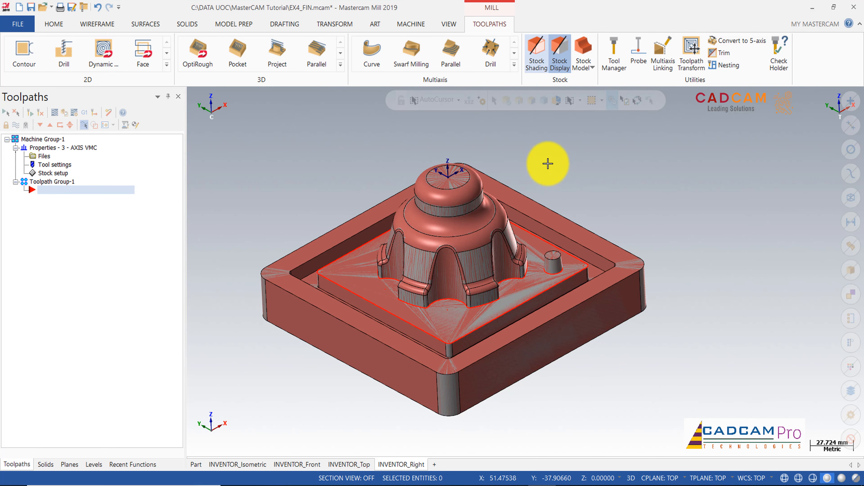
click(562, 52)
mouse_move(535, 170)
middle_down()
mouse_move(561, 186)
mouse_move(566, 203)
mouse_move(571, 178)
mouse_move(553, 181)
middle_up()
Start a stock model named Stock on the Top plane, with the part's solid body as its initial shape.
click(584, 66)
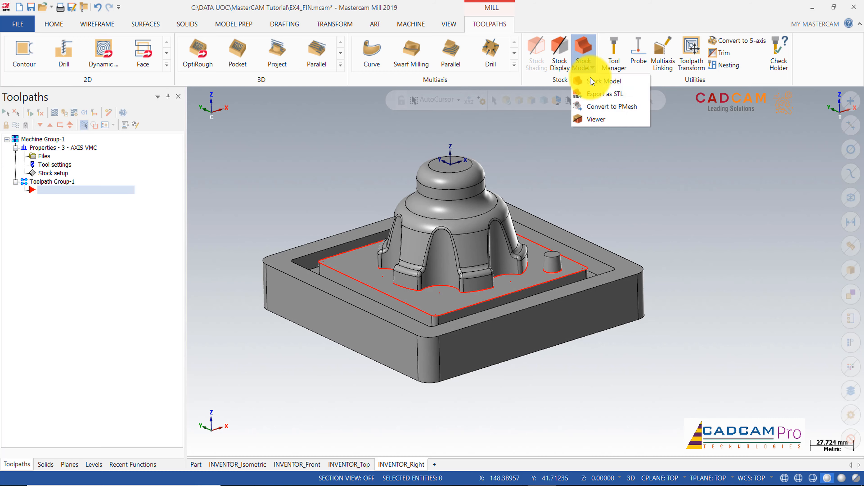
click(600, 83)
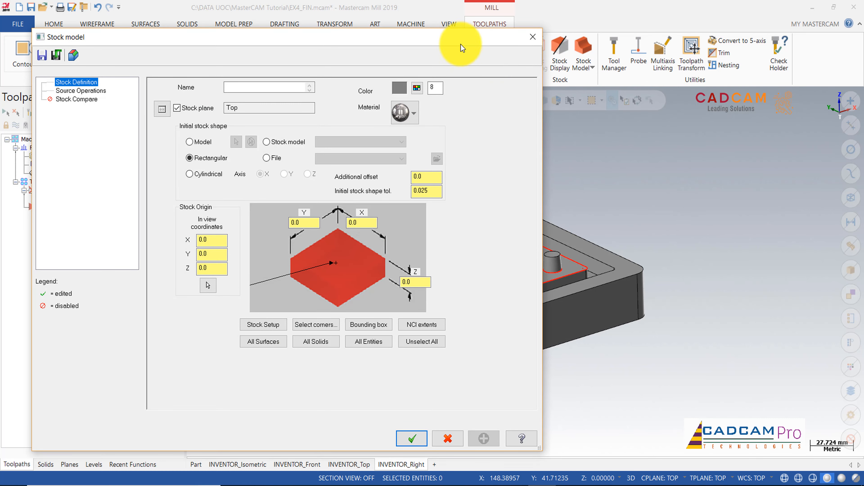
drag(461, 45, 438, 41)
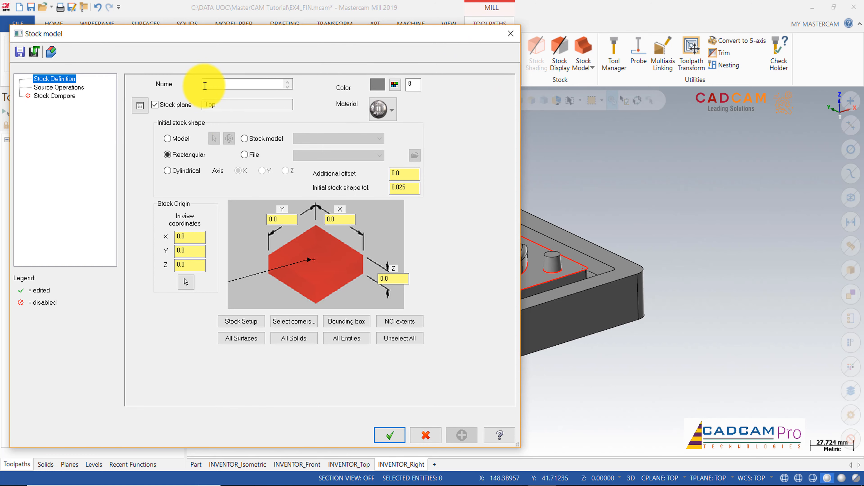
click(211, 84)
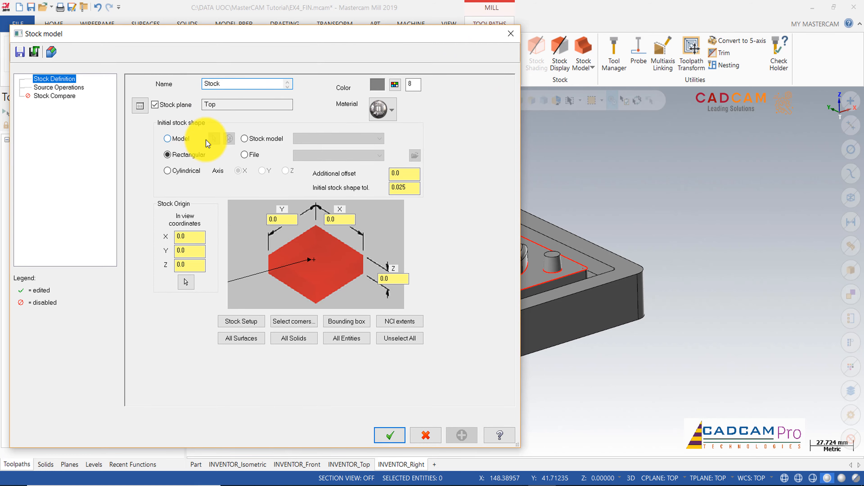
click(245, 155)
click(181, 139)
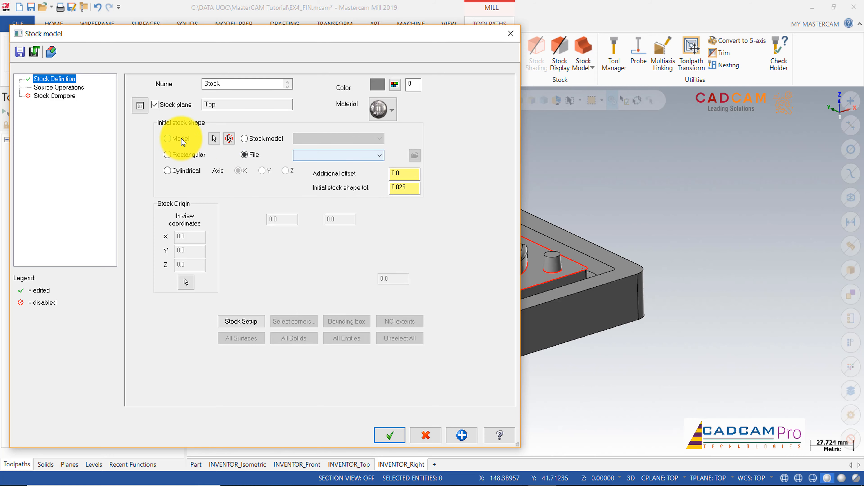
click(214, 140)
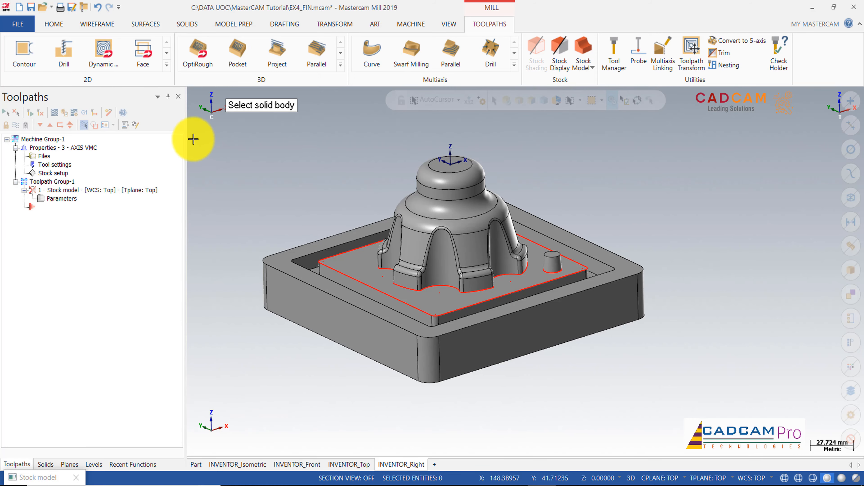
click(428, 222)
click(494, 127)
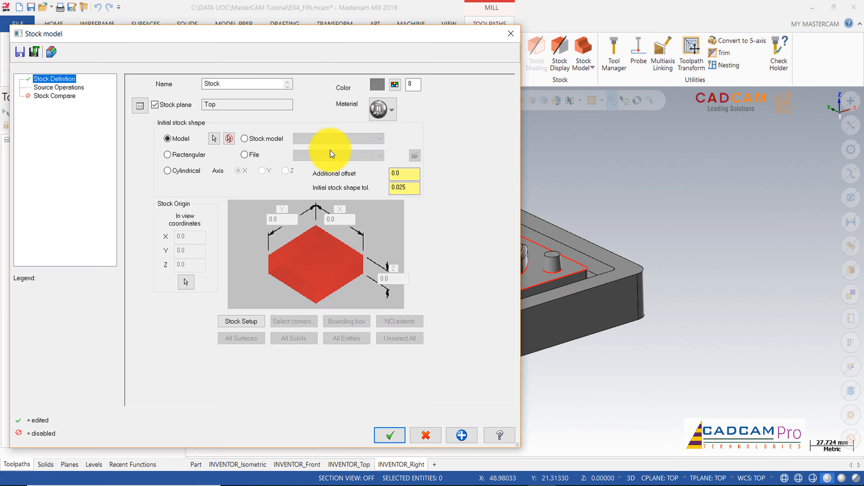
Set the stock model's additional offset to 0.25 and generate it.
double_click(416, 174)
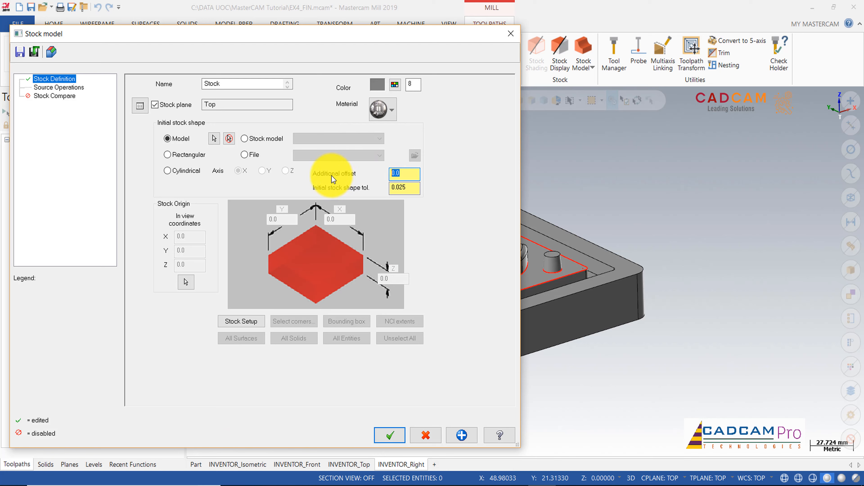
text(0.25)
click(395, 441)
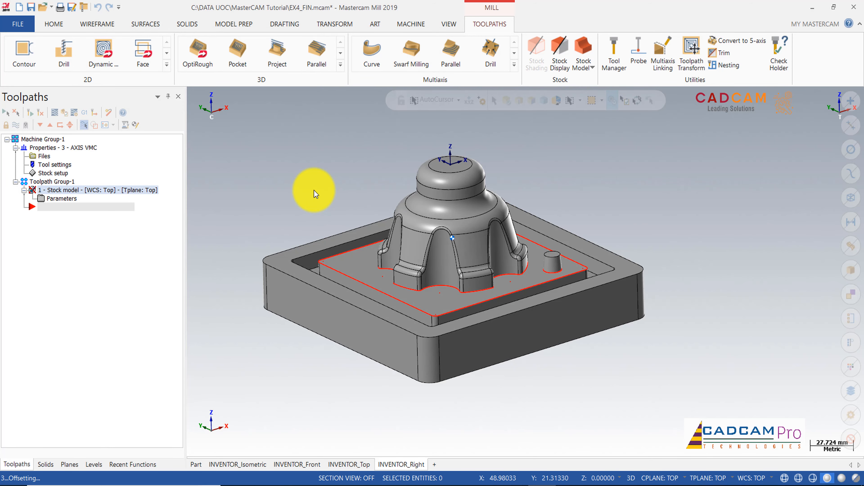
Examine the generated offset stock around the dome and base, and turn off its display.
mouse_move(324, 182)
middle_down()
mouse_move(338, 199)
mouse_move(340, 230)
mouse_move(340, 180)
mouse_move(347, 266)
mouse_move(321, 263)
middle_up()
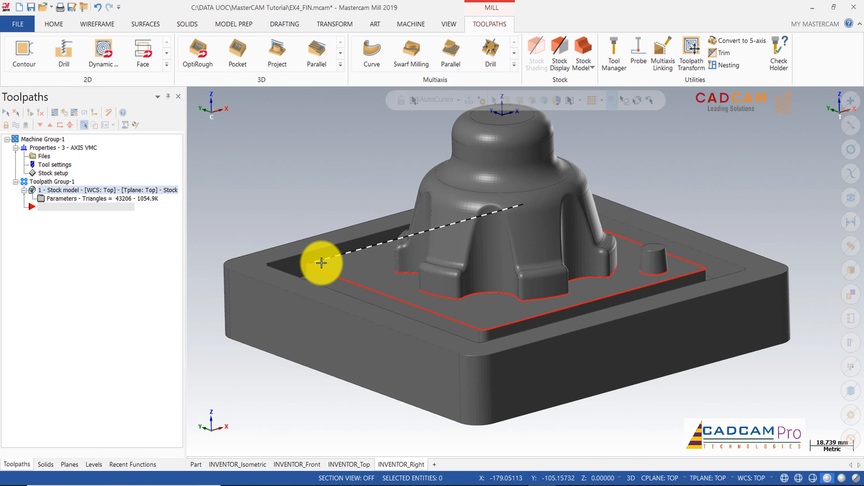
scroll(321, 263, up, 3)
scroll(399, 222, up, 2)
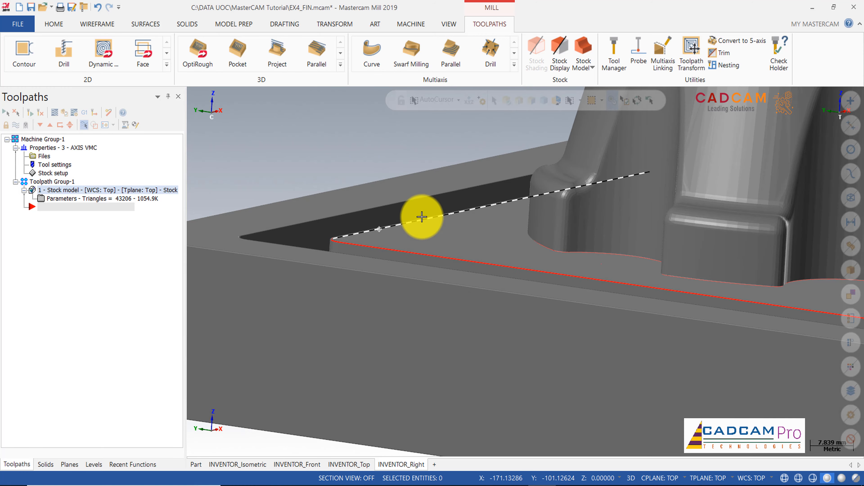
middle_drag(420, 217, 320, 255)
scroll(321, 256, down, 5)
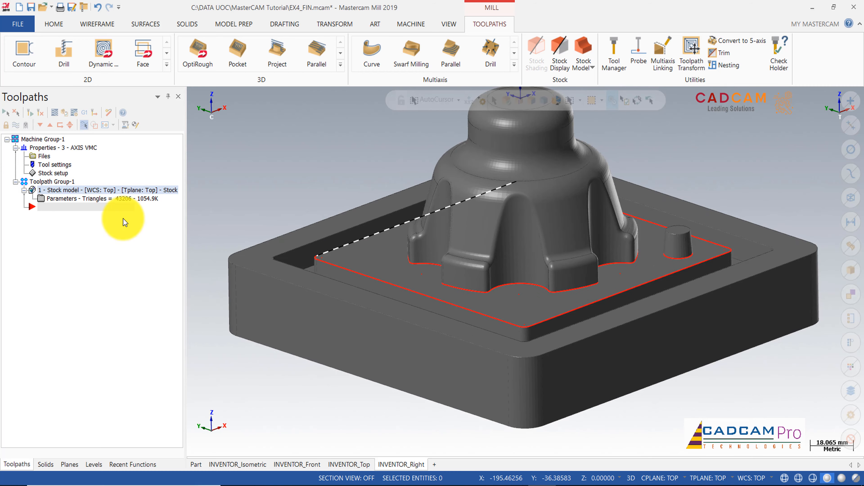
scroll(527, 268, down, 3)
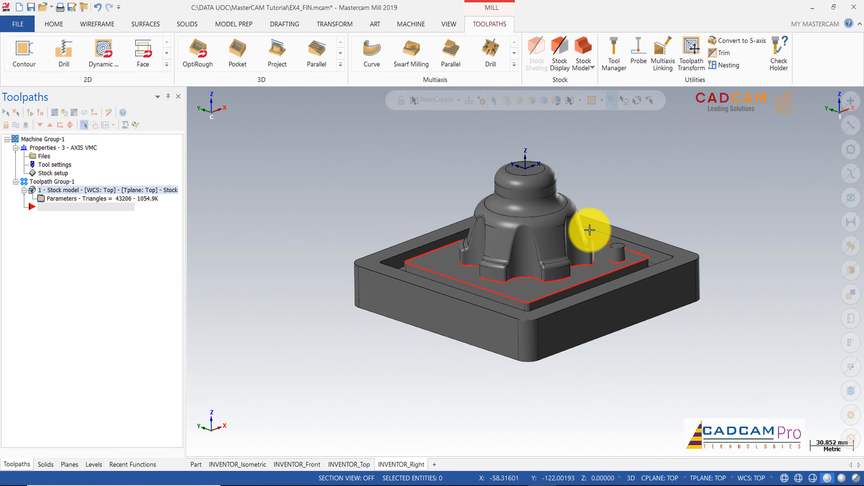
middle_drag(590, 230, 249, 239)
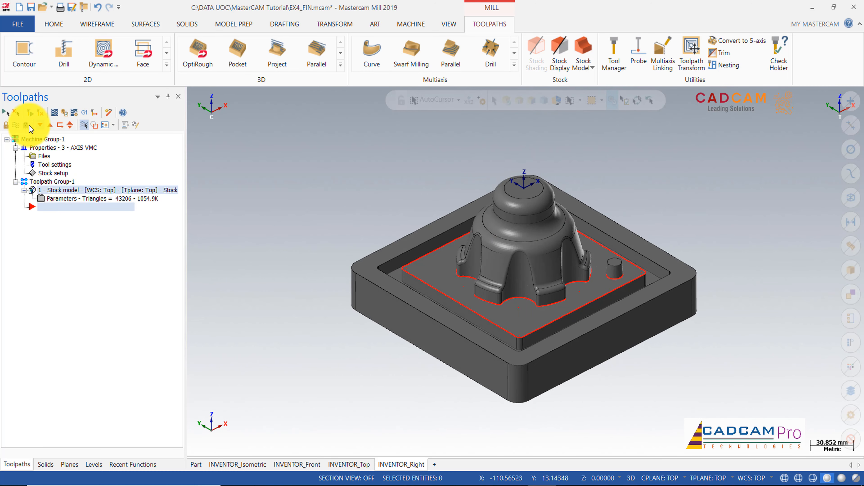
click(17, 126)
scroll(489, 196, up, 1)
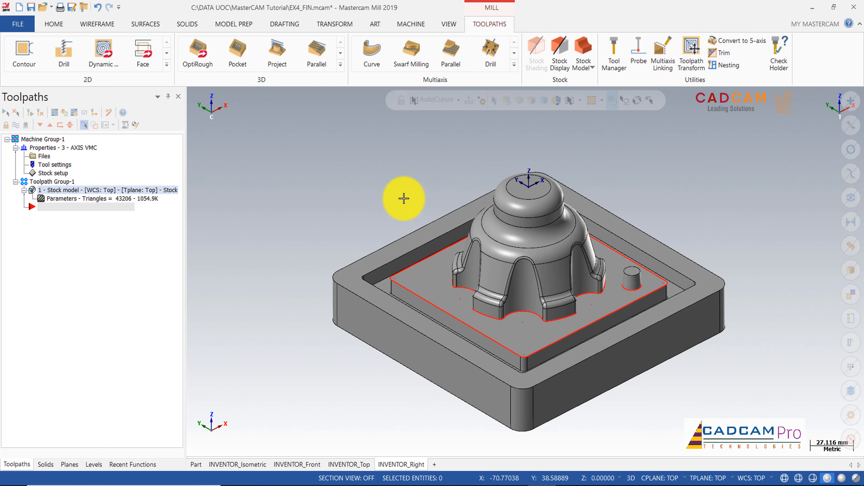
Toggle the stock model's display on the part, leaving it hidden and its operation unselected.
middle_drag(404, 199, 401, 198)
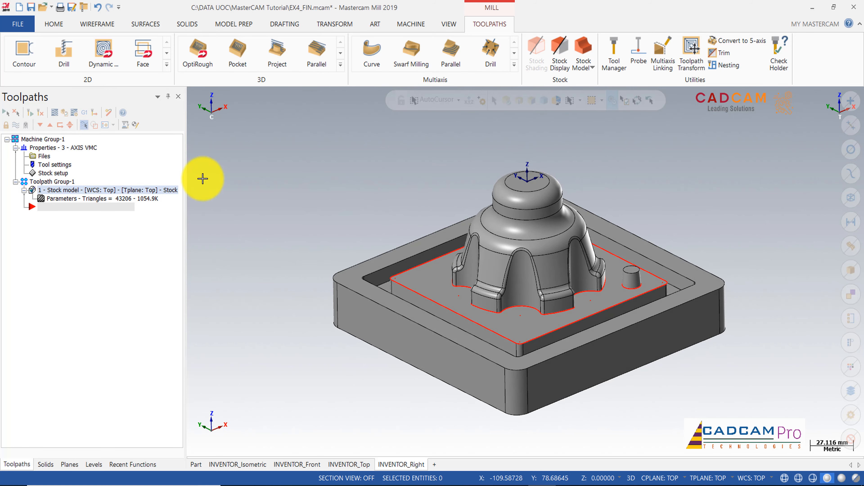
click(16, 126)
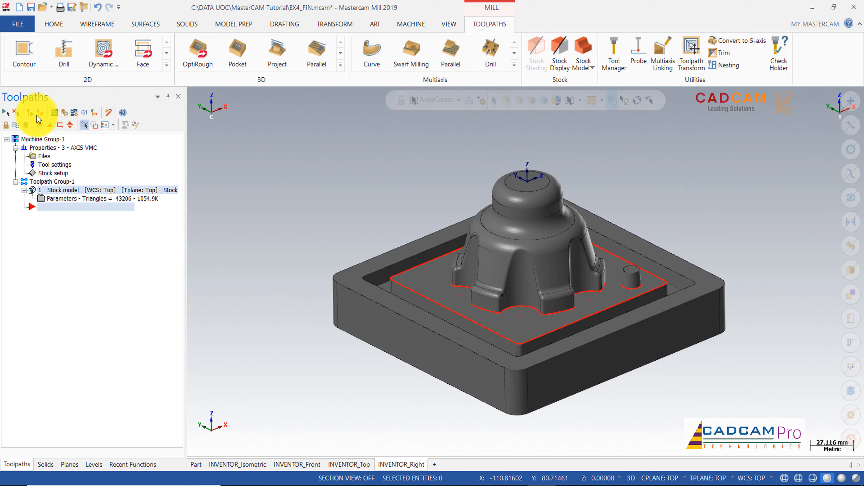
click(39, 113)
click(511, 275)
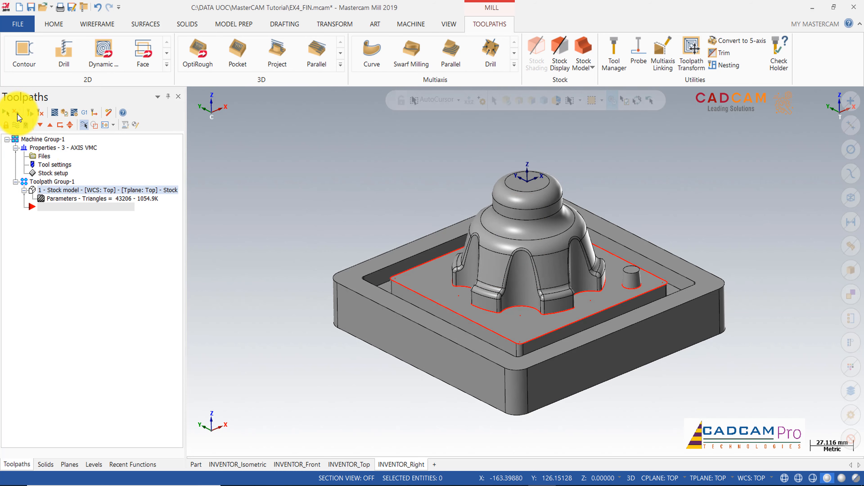
click(16, 125)
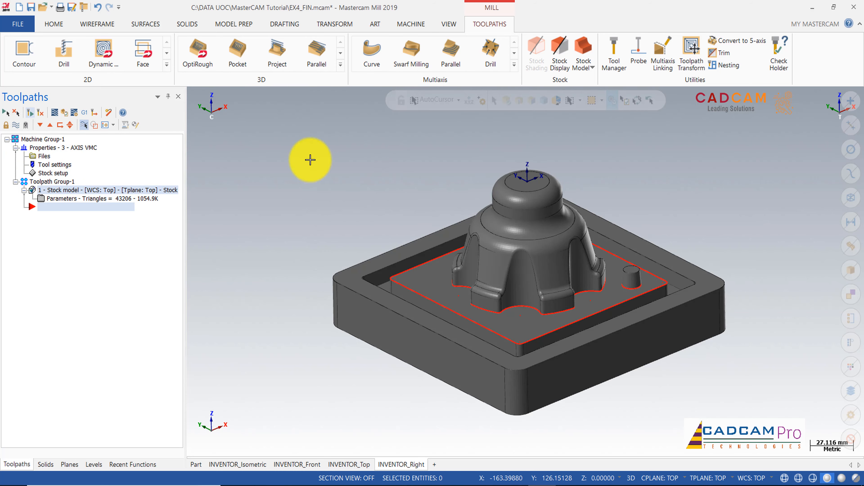
click(26, 126)
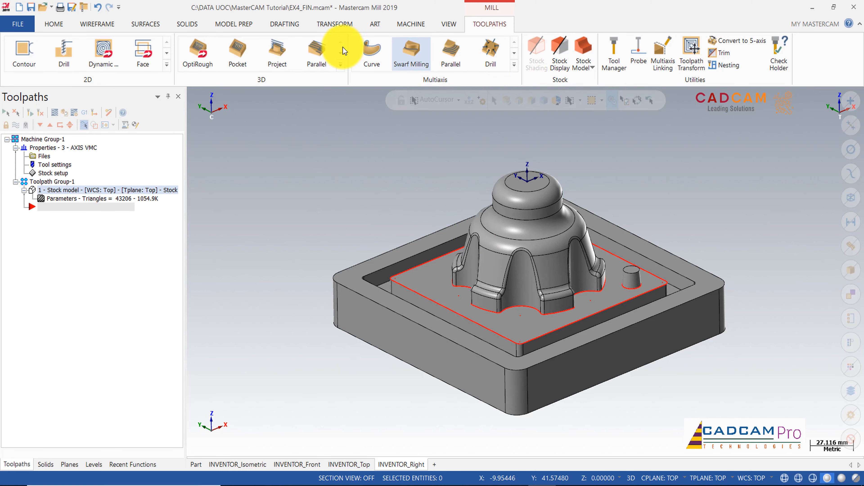
Create a 3D Hybrid finishing toolpath and review its toolpath type settings.
click(340, 65)
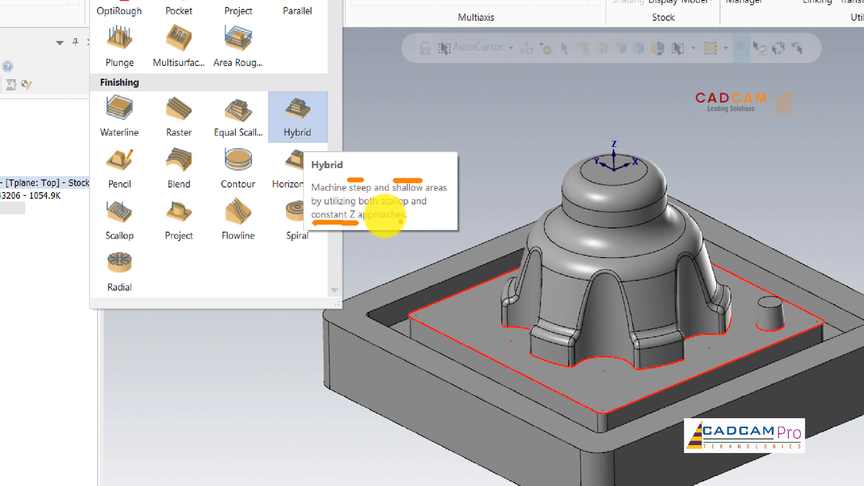
key(Escape)
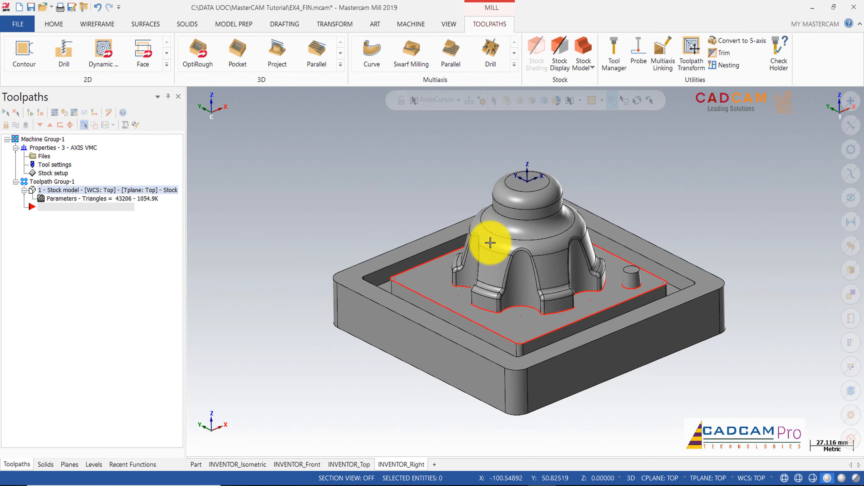
scroll(528, 240, down, 1)
click(340, 64)
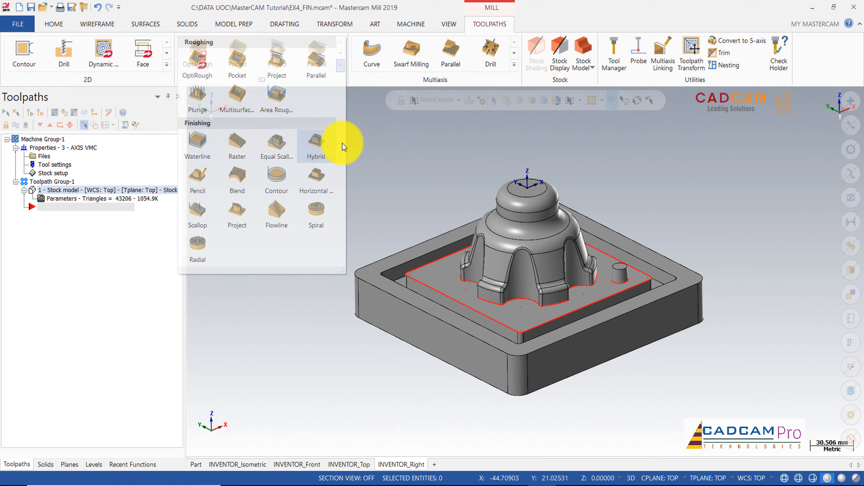
click(314, 150)
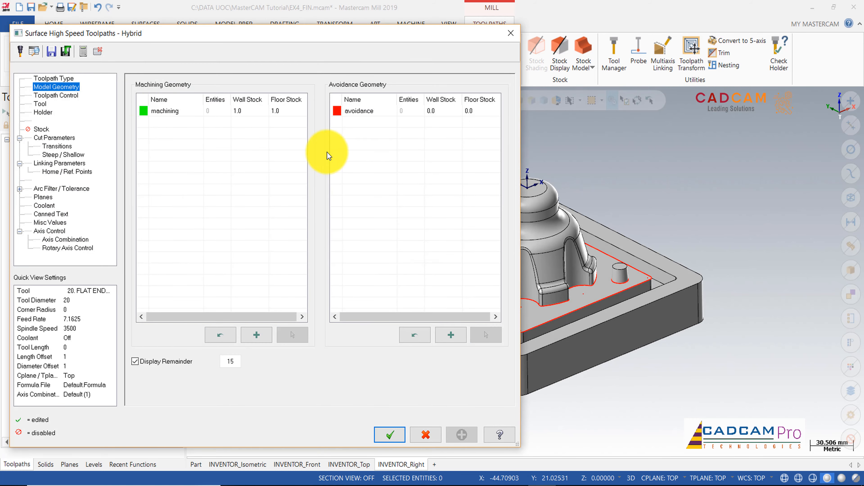
drag(111, 32, 114, 22)
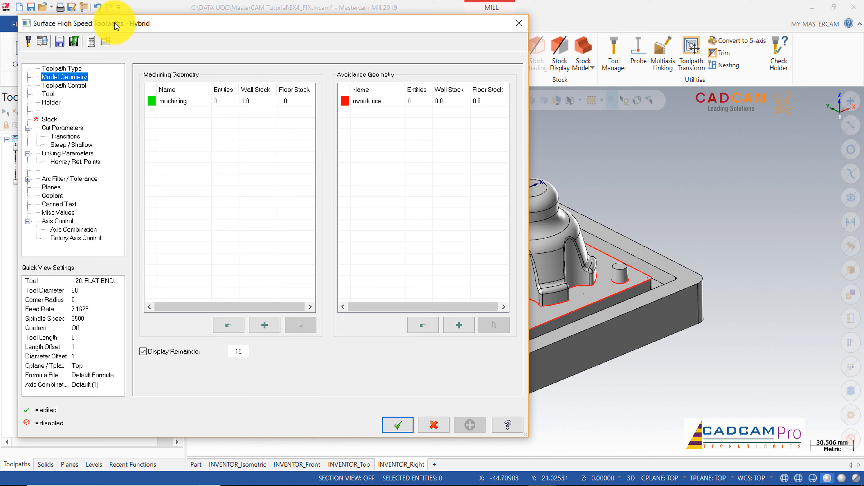
click(74, 69)
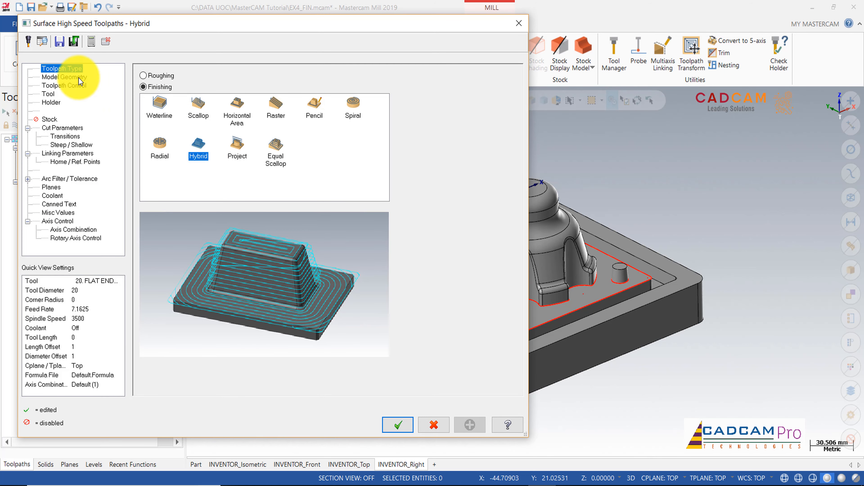
Set the machining geometry's wall stock and floor stock to 0.
click(72, 78)
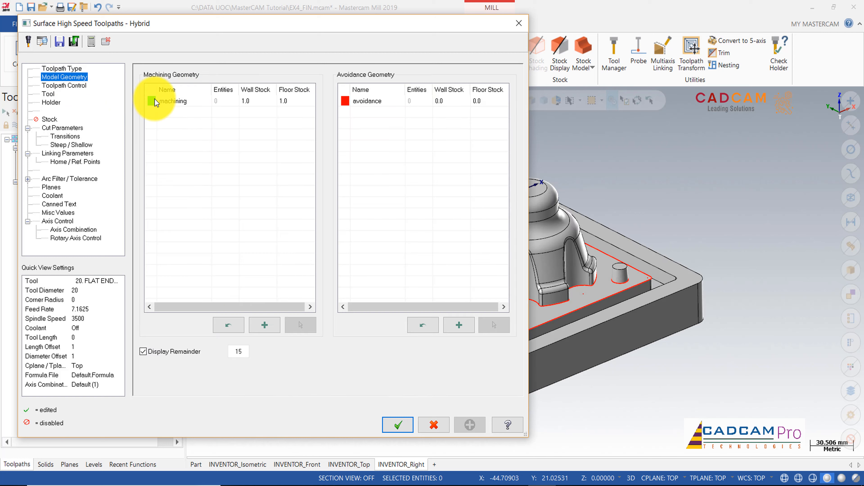
click(260, 105)
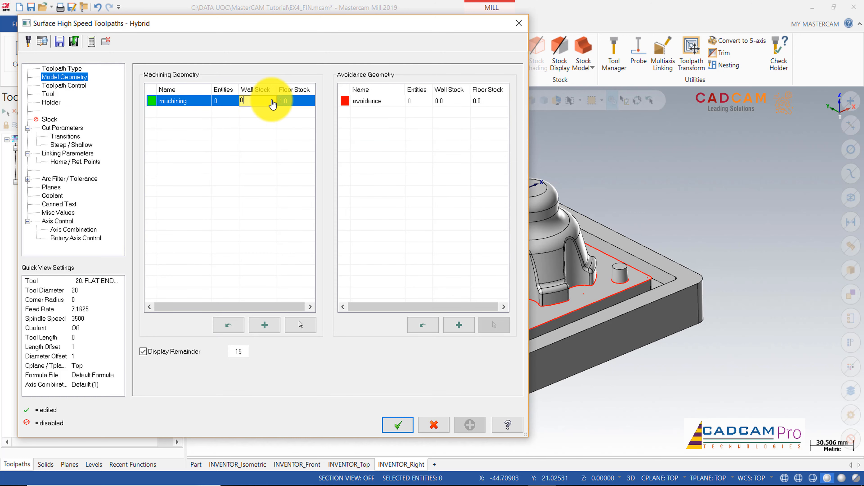
click(287, 101)
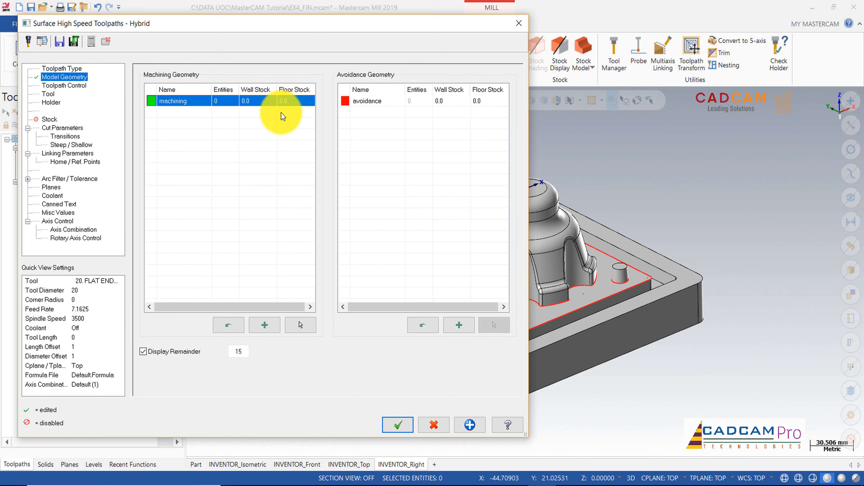
Select all faces of the central dome, including its flared ribs, as machining geometry, leaving out the plate and small boss.
click(302, 323)
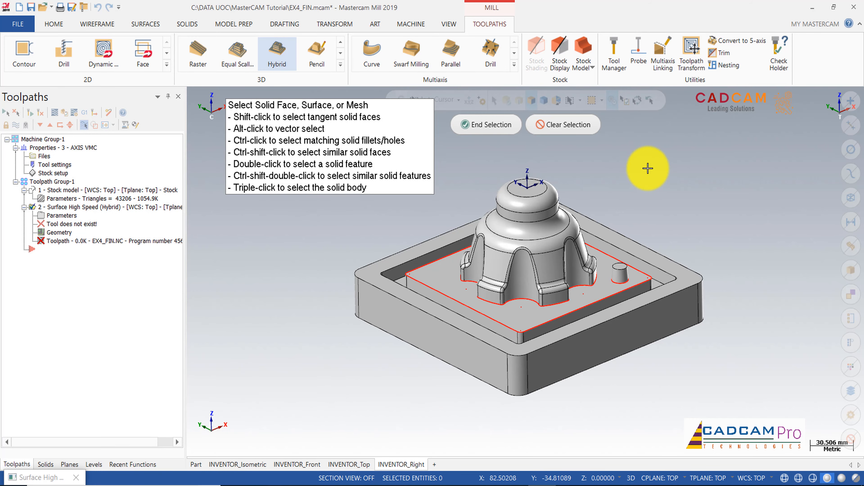
right_click(648, 168)
click(667, 276)
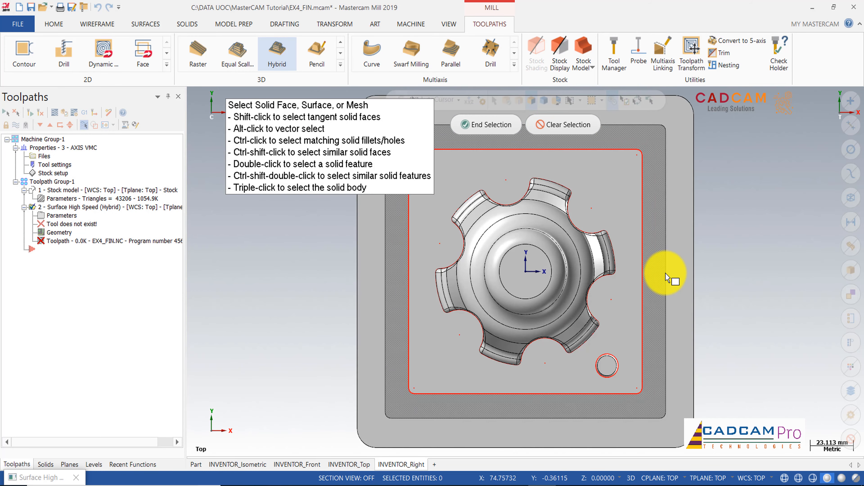
scroll(667, 276, down, 3)
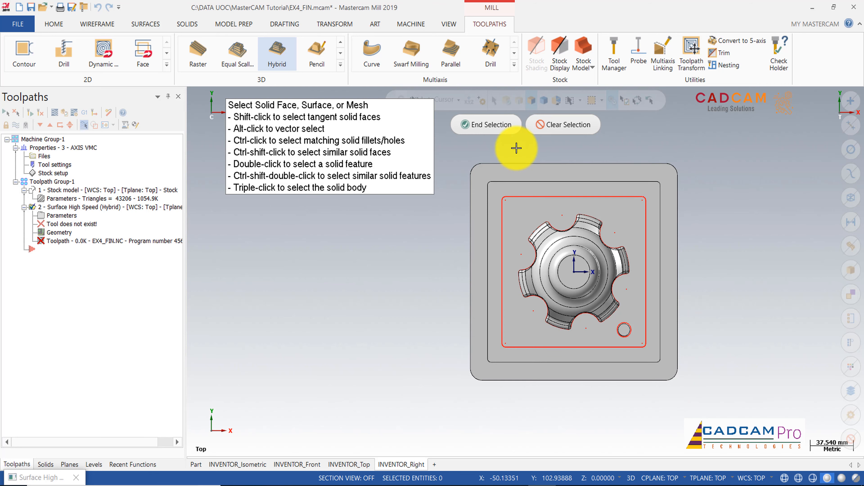
drag(516, 148, 627, 332)
middle_drag(733, 293, 678, 294)
scroll(678, 294, up, 1)
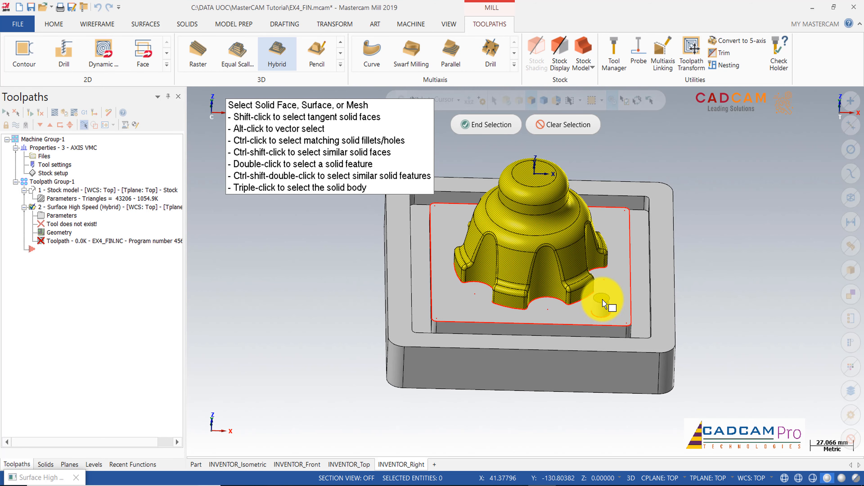
middle_drag(717, 257, 719, 239)
click(478, 126)
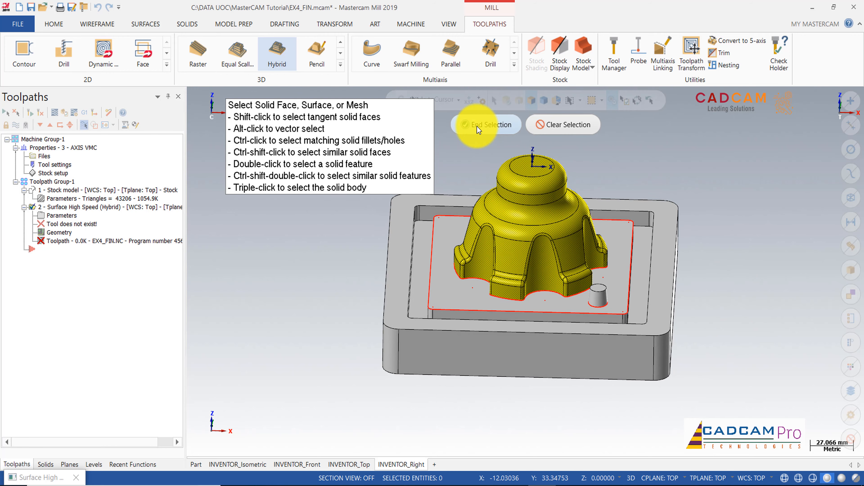
Assign the raised plate's top face and the small round boss's faces as avoidance geometry.
click(415, 102)
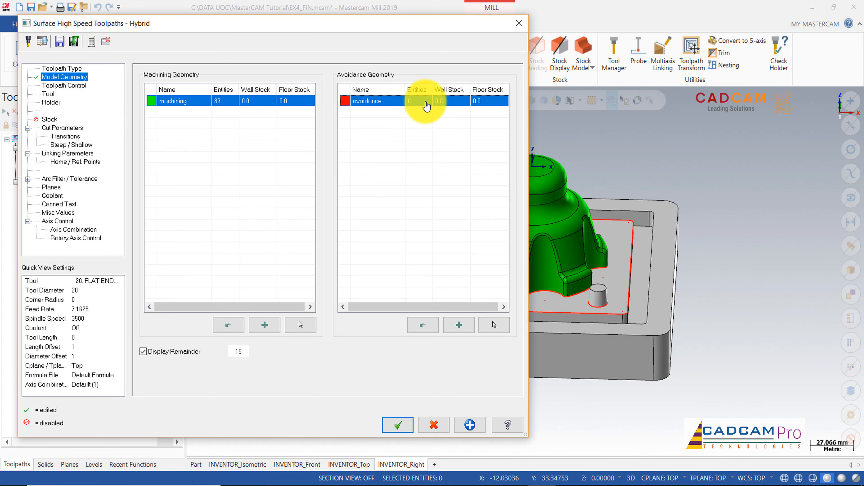
click(493, 327)
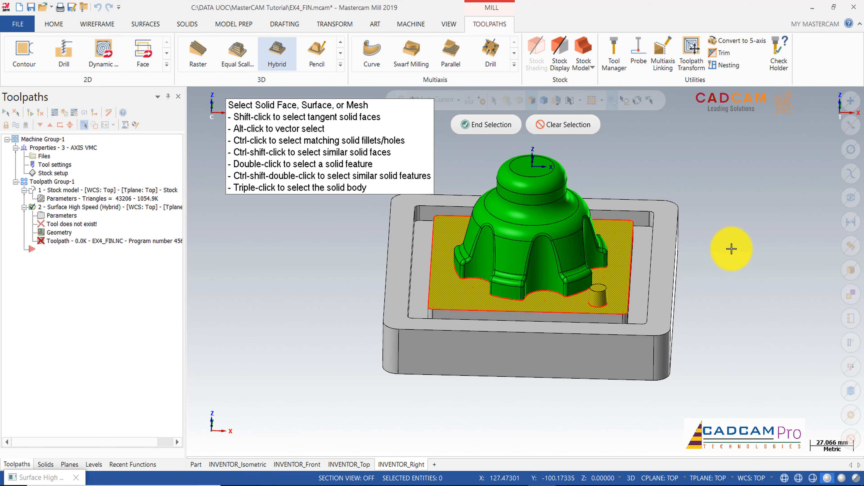
middle_drag(731, 249, 585, 184)
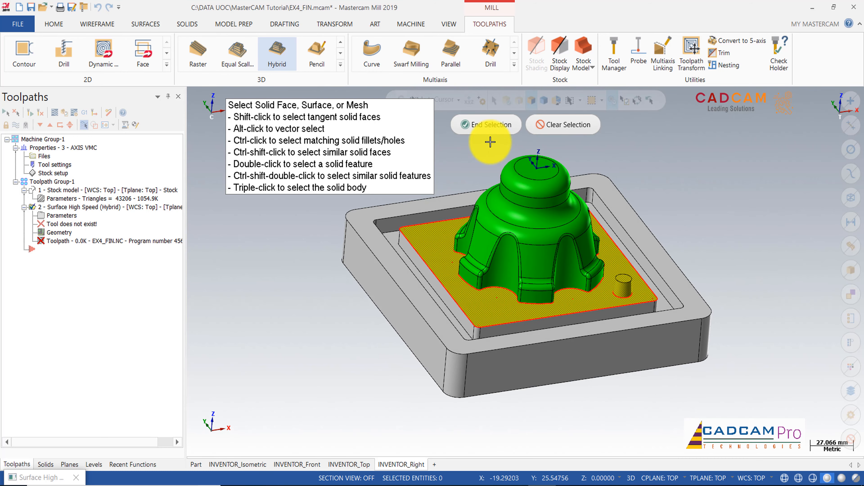
click(491, 128)
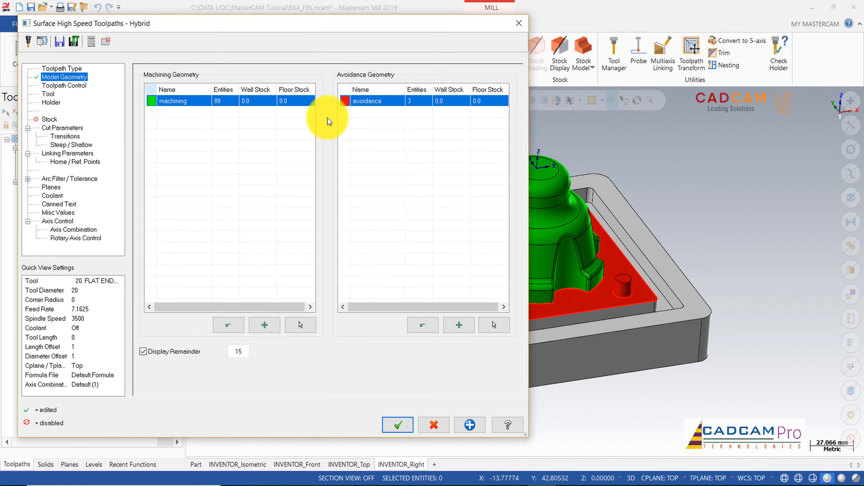
Chain the raised plate's rectangular outline as the toolpath's containment boundary.
click(74, 87)
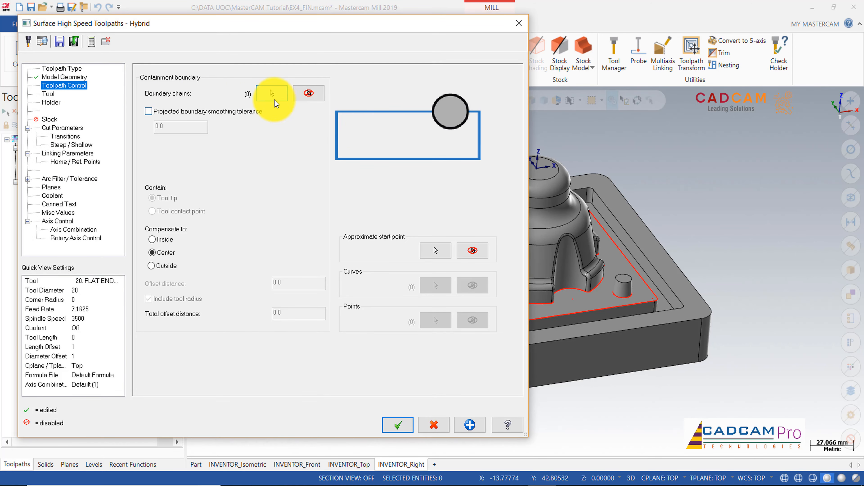
click(272, 93)
click(439, 221)
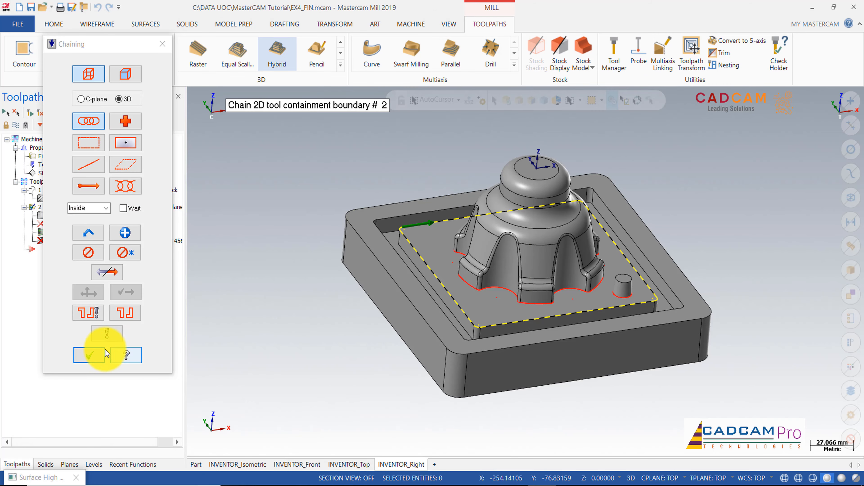
click(105, 353)
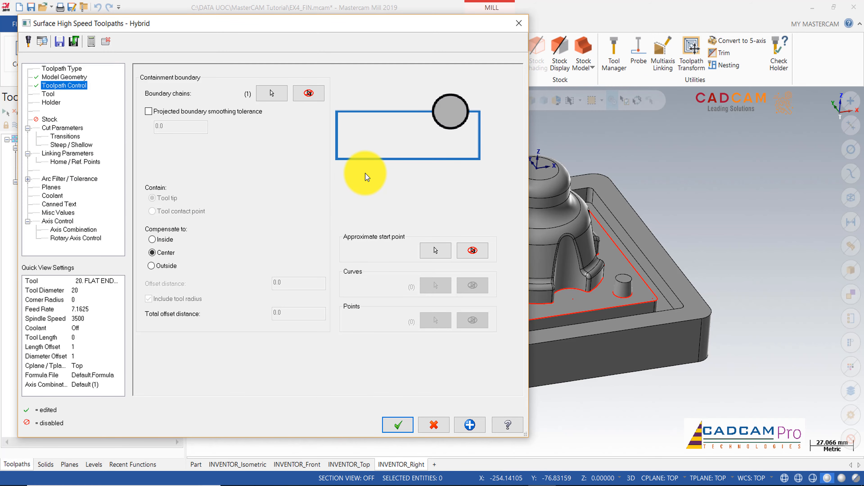
Choose the BALL-NOSE END MILL - 6 from the Mill_mm tool library, filtering tools by diameter equal to 6.
click(50, 96)
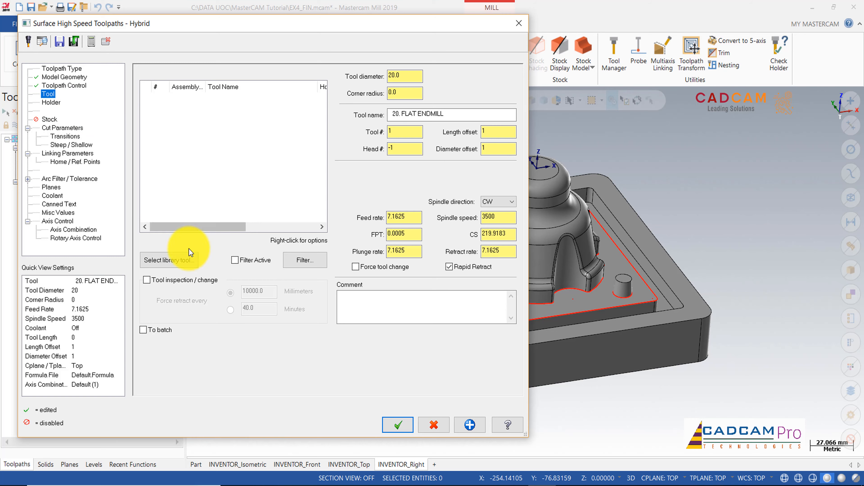
click(189, 263)
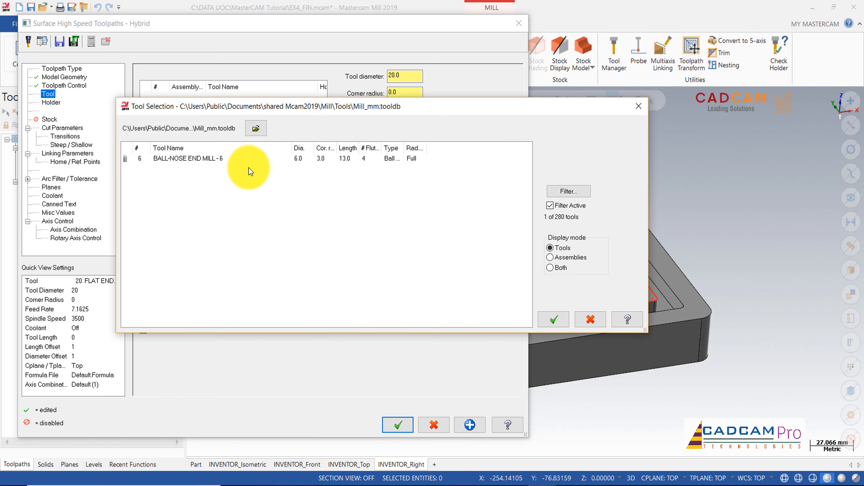
click(551, 193)
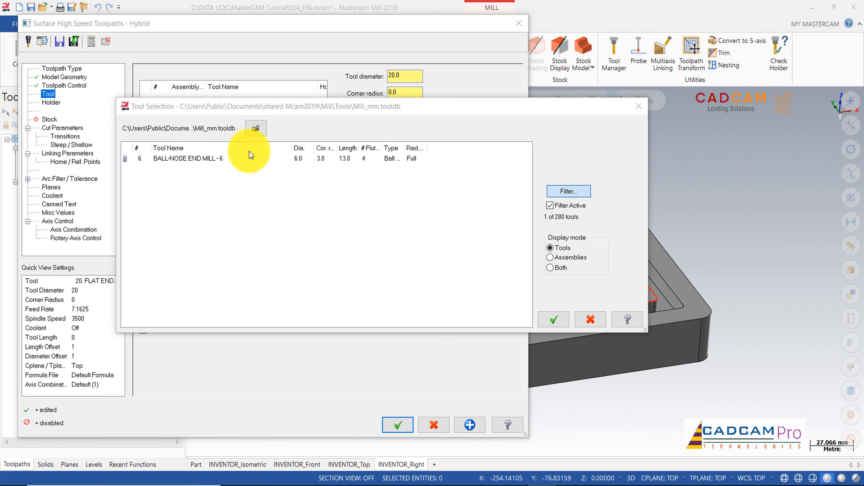
double_click(490, 158)
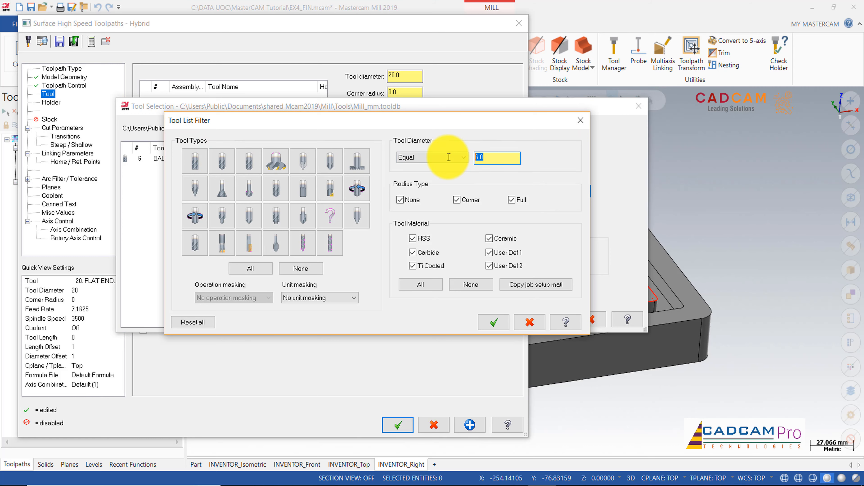
key(Return)
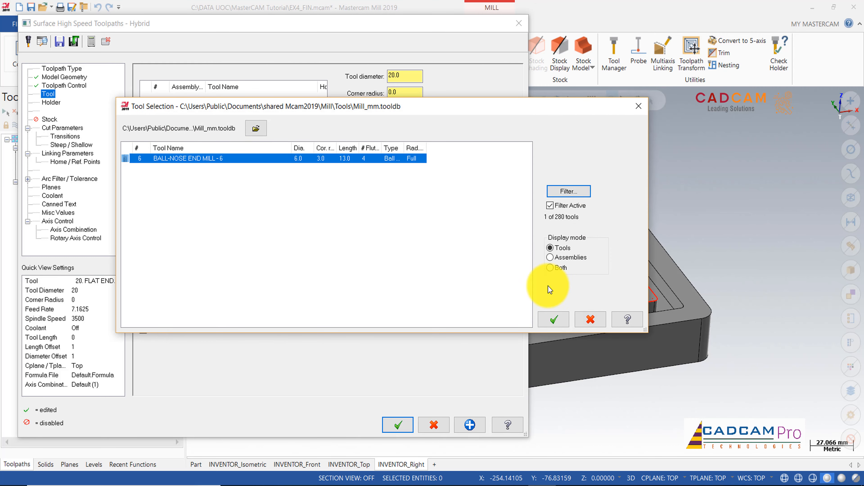
click(569, 320)
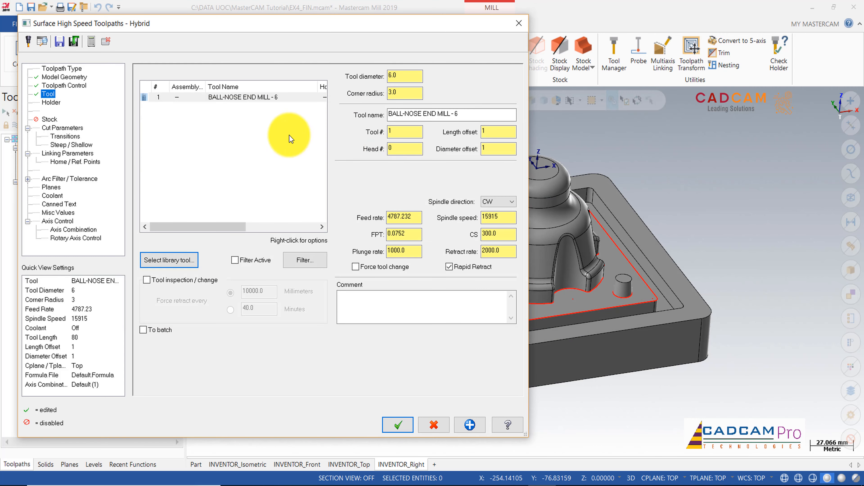
Set the ball-nose mill's feed rate to 2000, spindle speed to 12000, plunge rate to 500 and retract rate to 1200, and open the holder settings.
double_click(412, 217)
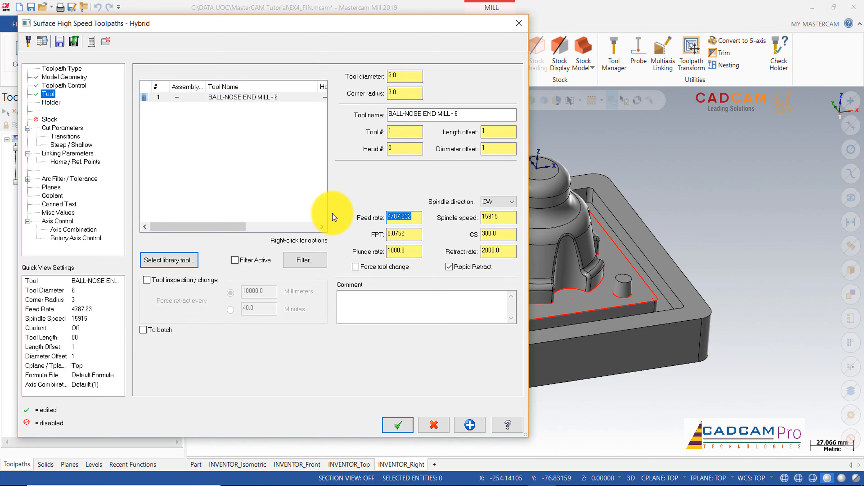
text(2000)
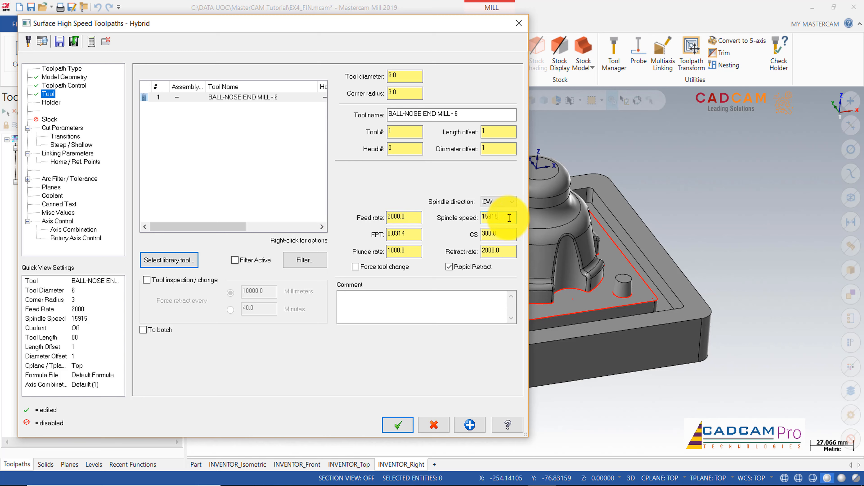
double_click(496, 218)
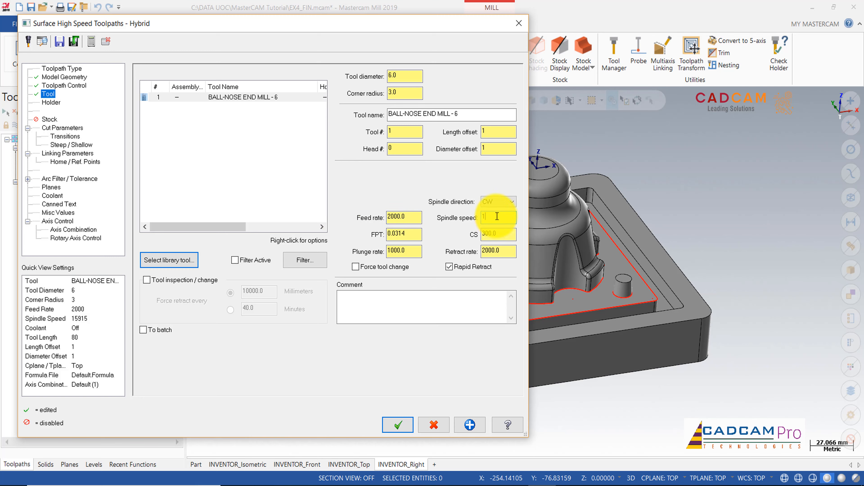
text(12000)
double_click(403, 251)
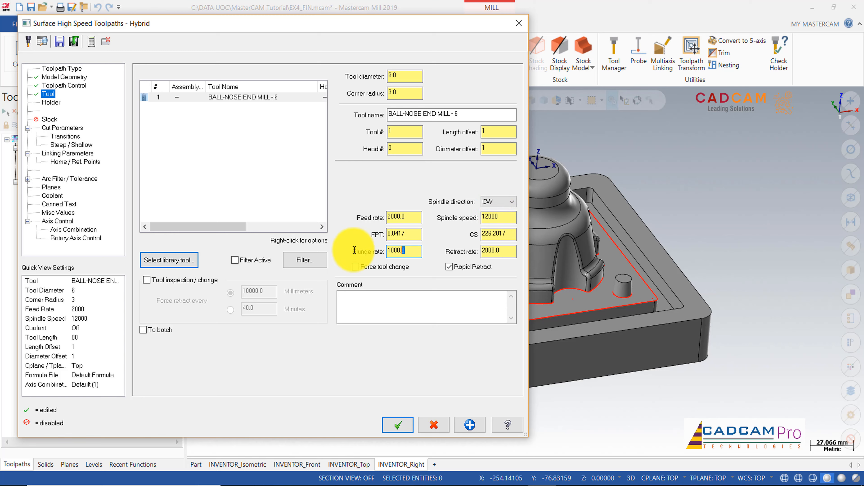
text(500)
double_click(499, 252)
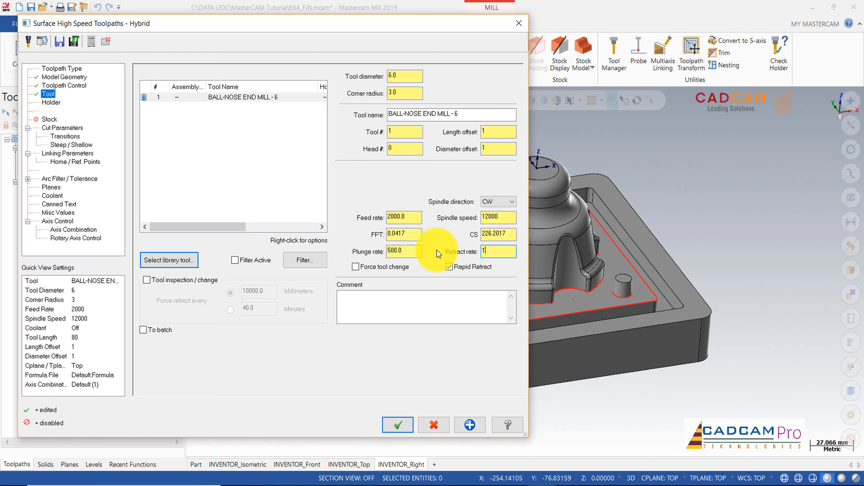
text(1200)
click(484, 234)
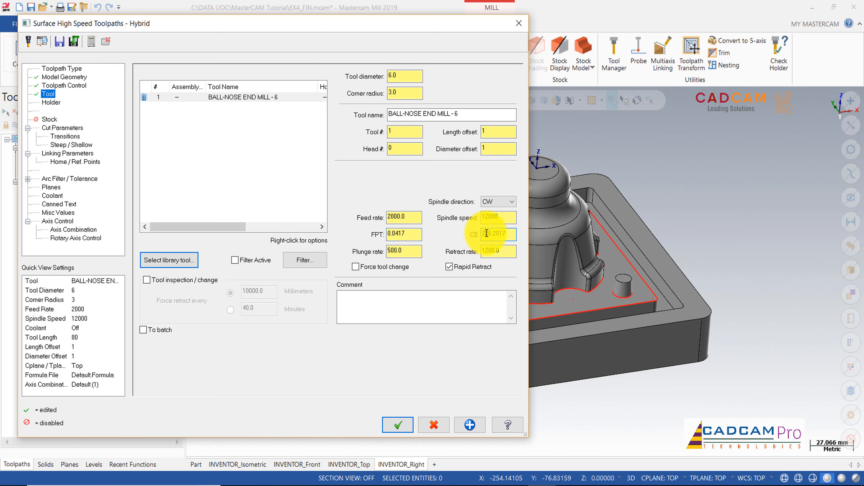
click(51, 103)
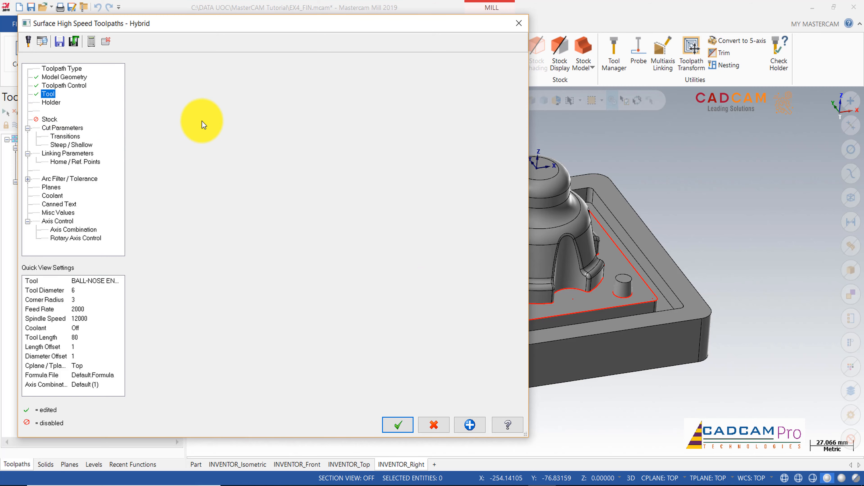
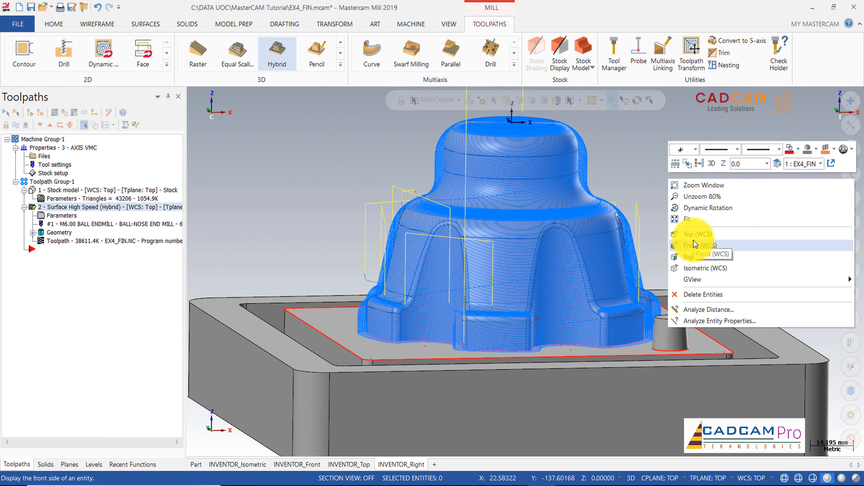
Examine the Hybrid toolpath's pass spacing over the dome in the front and top views, including the shoulder and flared ribs.
click(695, 244)
scroll(582, 252, up, 10)
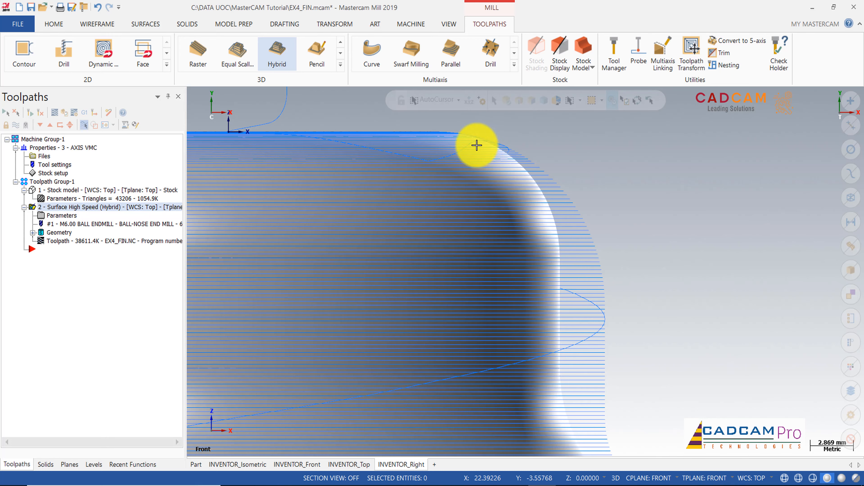
scroll(664, 222, down, 5)
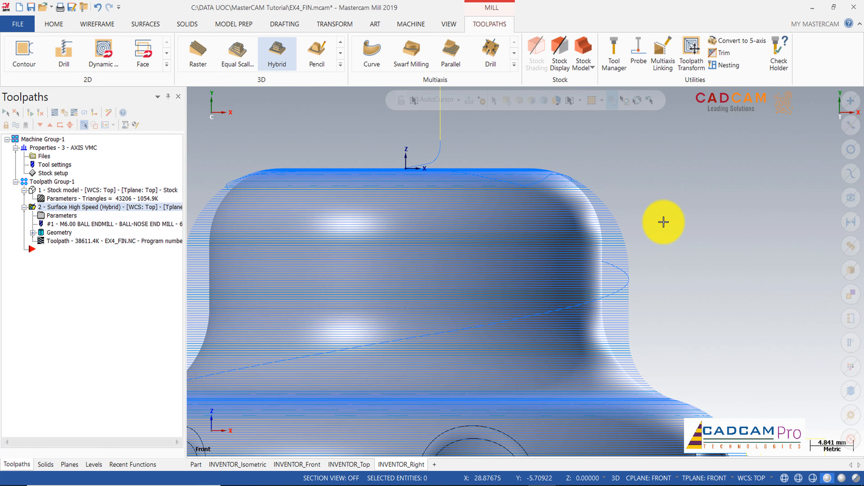
right_click(688, 222)
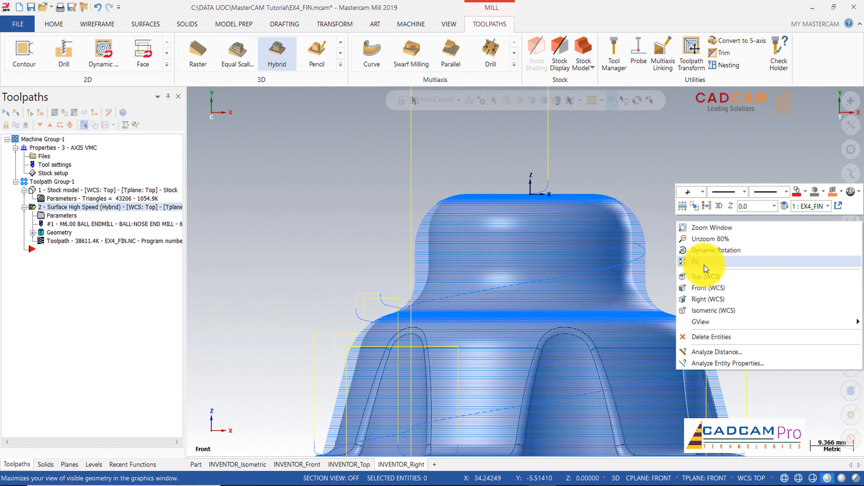
click(706, 276)
scroll(606, 278, up, 6)
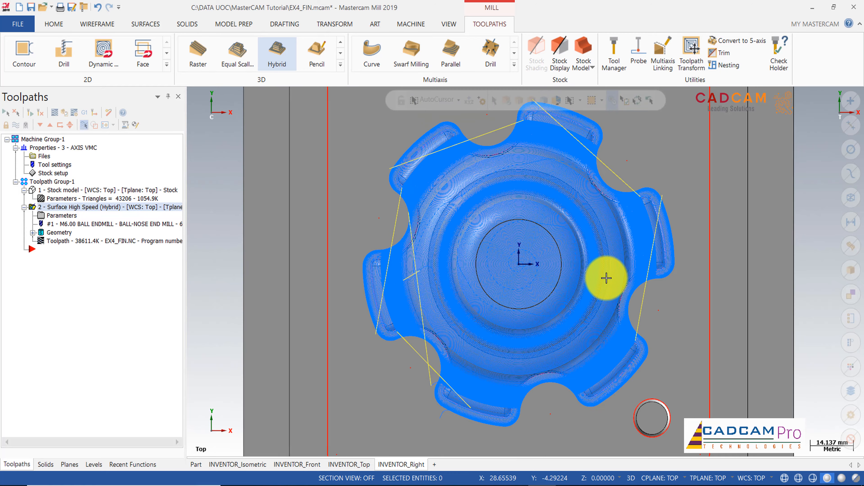
scroll(647, 226, up, 2)
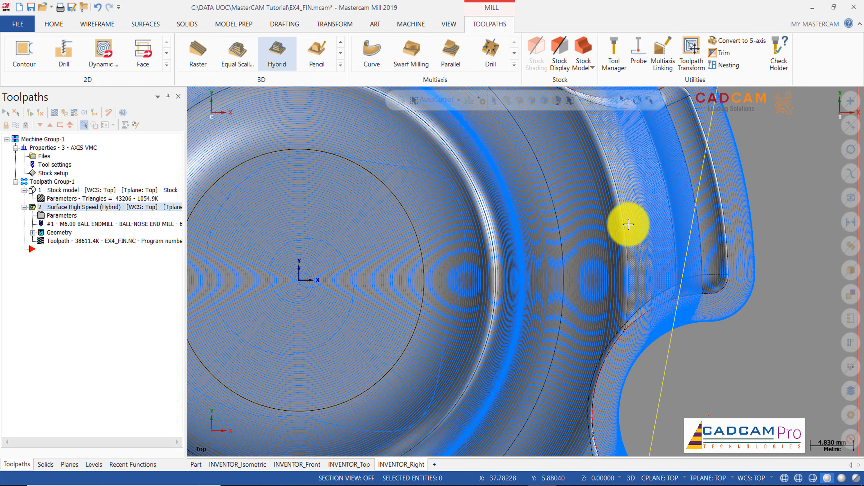
scroll(611, 262, down, 1)
scroll(606, 263, down, 4)
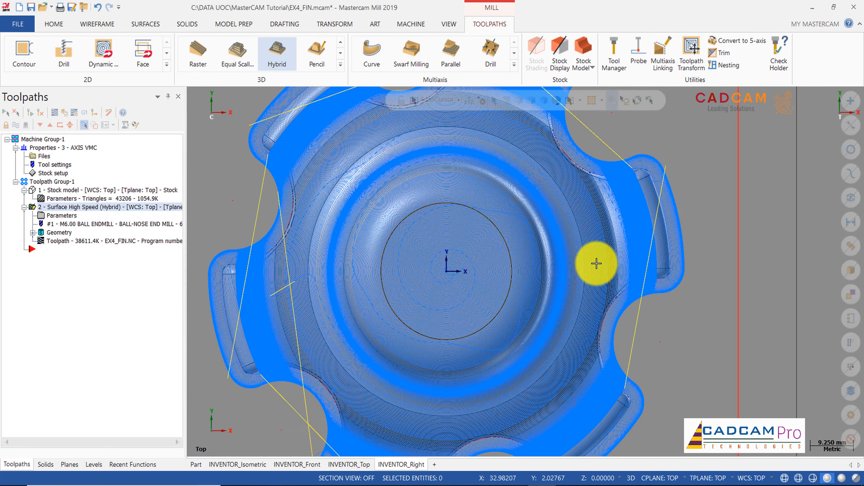
middle_drag(589, 295, 650, 222)
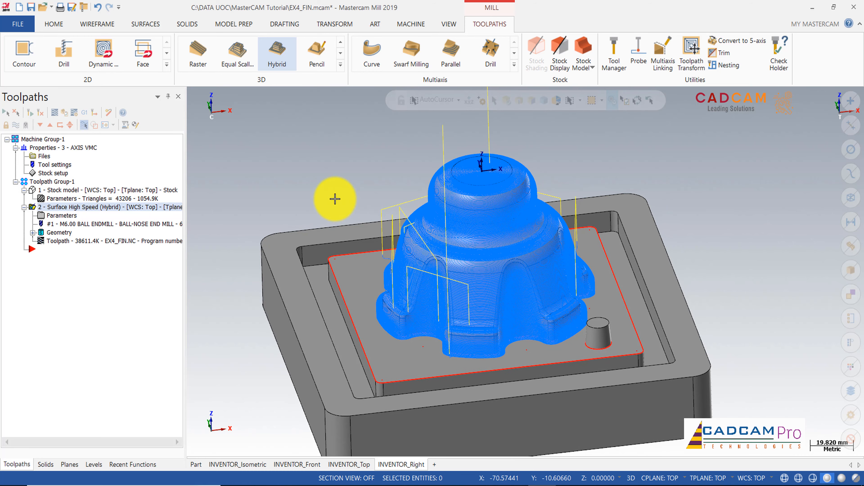
Review the toolpath in the Part and INVENTOR Isometric, Front, Top and Right viewsheets, ending with an angled view of INVENTOR_Right.
scroll(340, 181, down, 2)
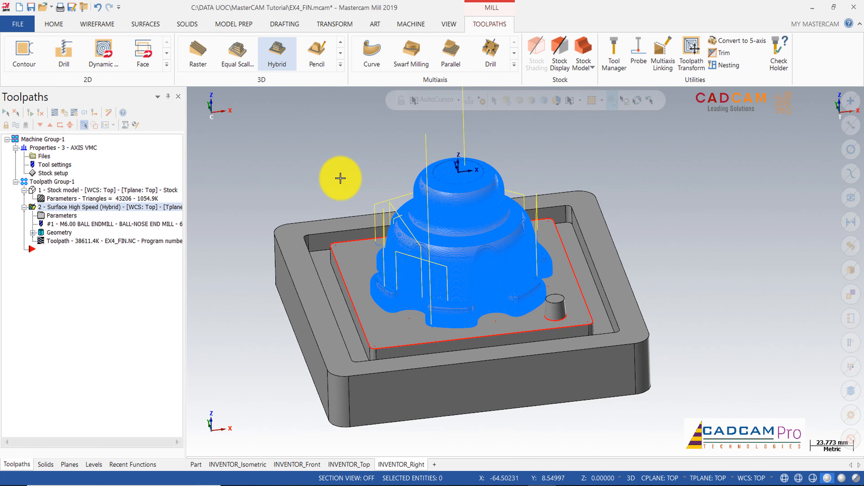
click(244, 465)
click(294, 465)
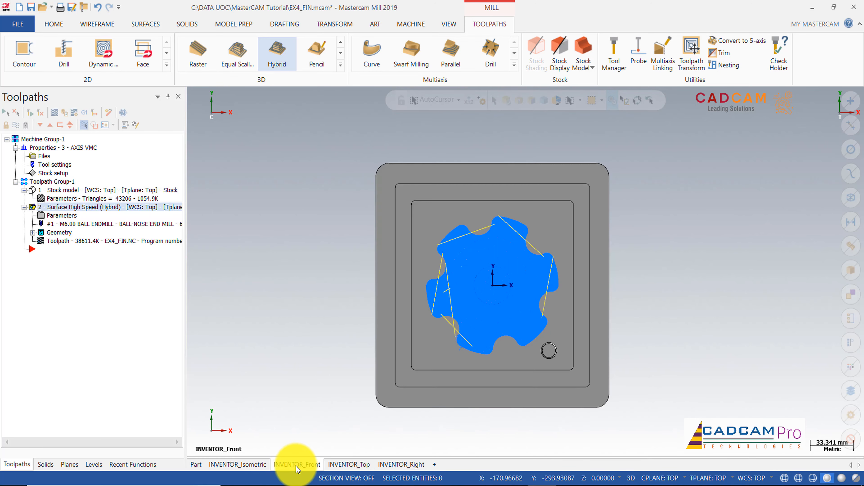
click(347, 466)
click(395, 466)
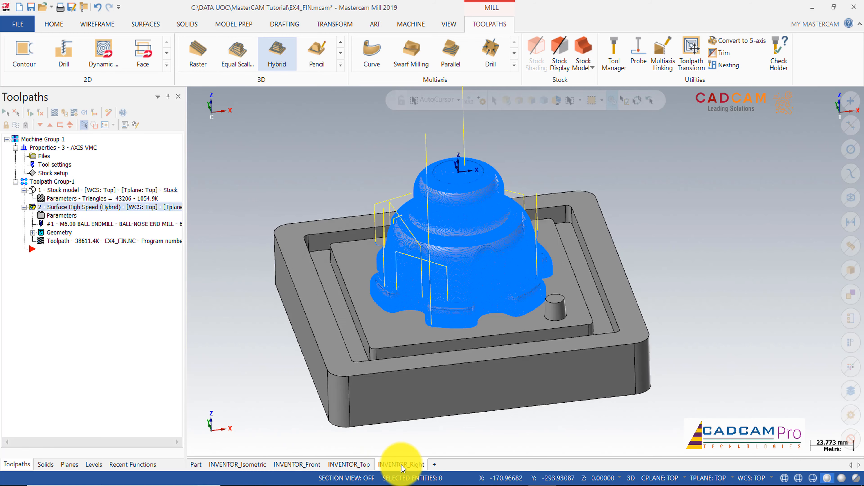
click(198, 462)
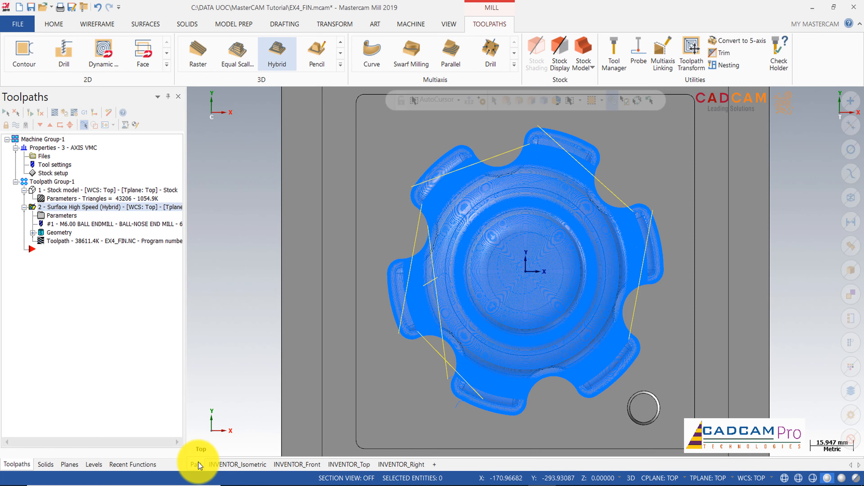
click(252, 467)
click(401, 465)
mouse_move(526, 271)
middle_down()
mouse_move(641, 222)
mouse_move(650, 264)
mouse_move(652, 193)
mouse_move(637, 254)
mouse_move(642, 203)
middle_up()
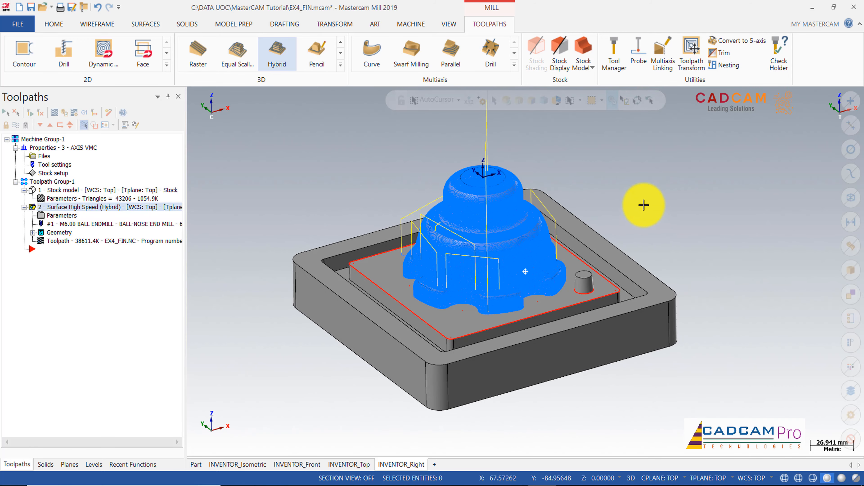
Load all operations of Toolpath Group-1 into the Mastercam Simulator in Verify mode and start playback.
click(59, 182)
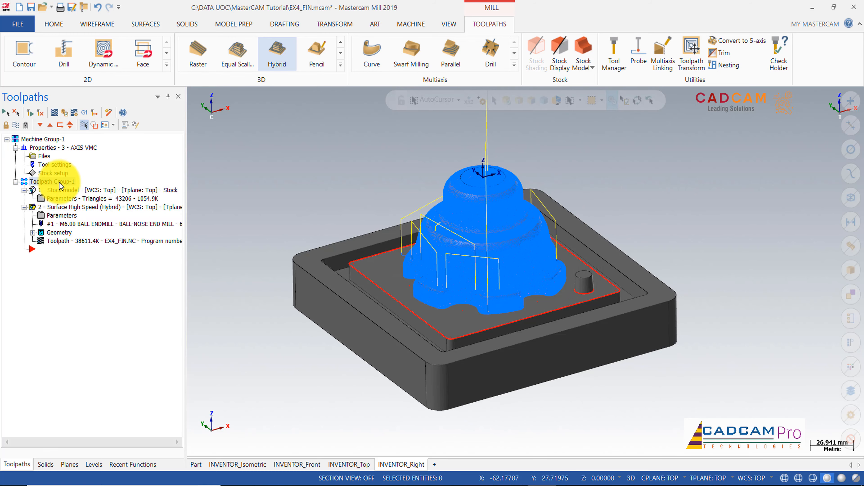
click(67, 114)
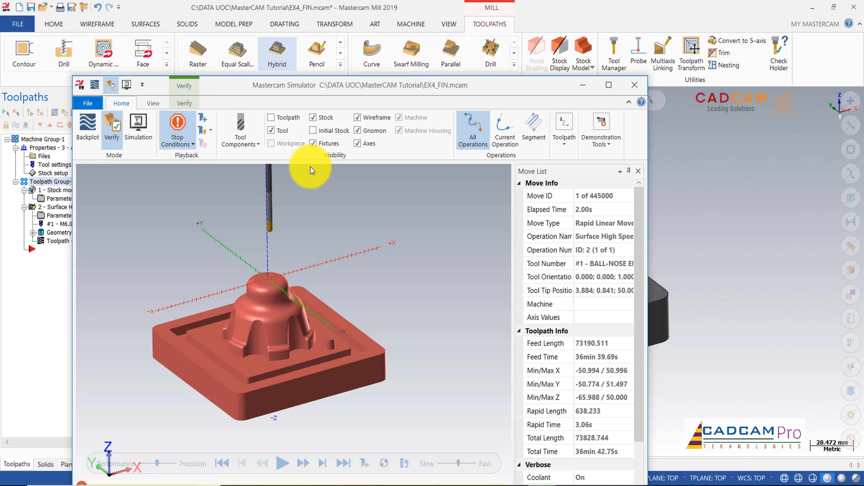
scroll(271, 313, up, 2)
scroll(327, 248, down, 2)
mouse_move(327, 249)
middle_down()
mouse_move(316, 245)
mouse_move(324, 238)
mouse_move(327, 259)
middle_up()
scroll(327, 259, up, 1)
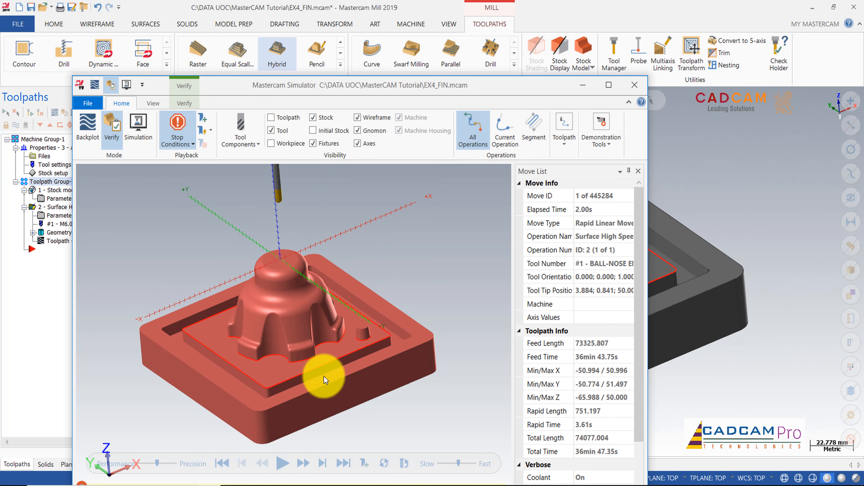
click(283, 463)
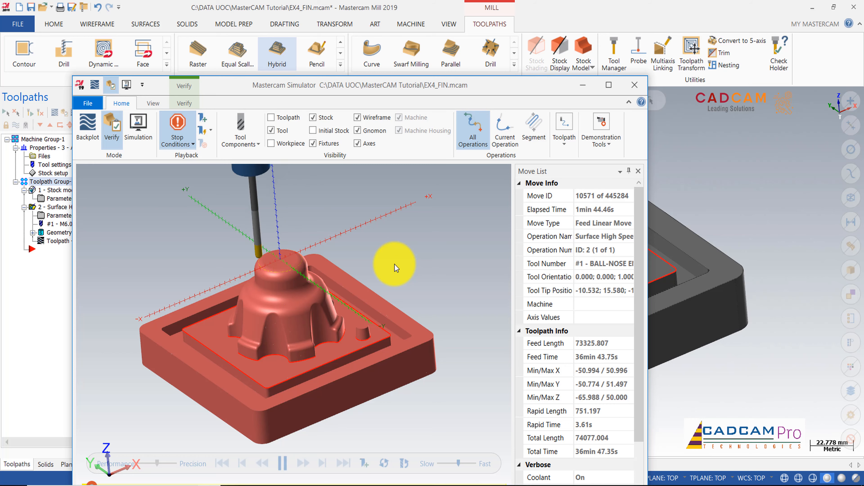
Show both the workpiece and the initial stock as translucent in the running simulation.
scroll(299, 269, up, 5)
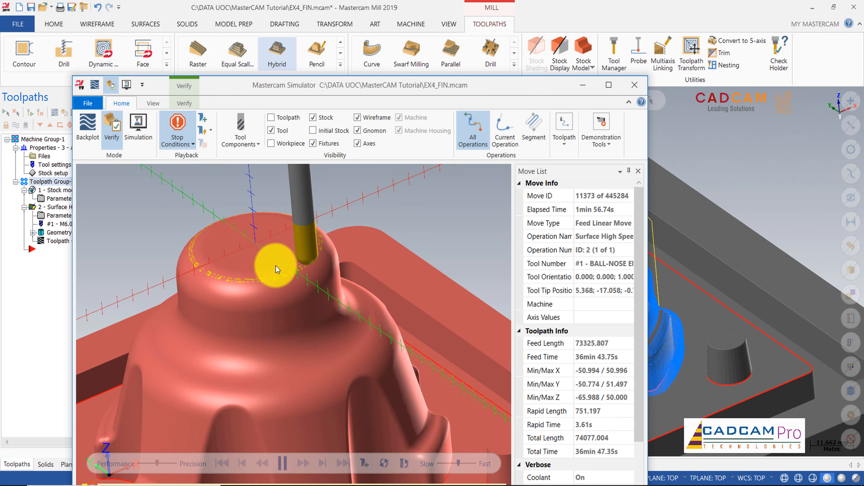
scroll(342, 225, down, 5)
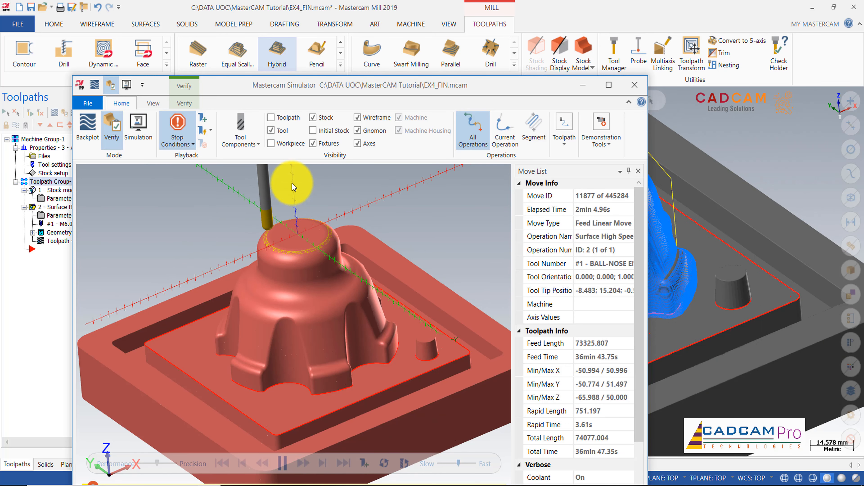
click(272, 146)
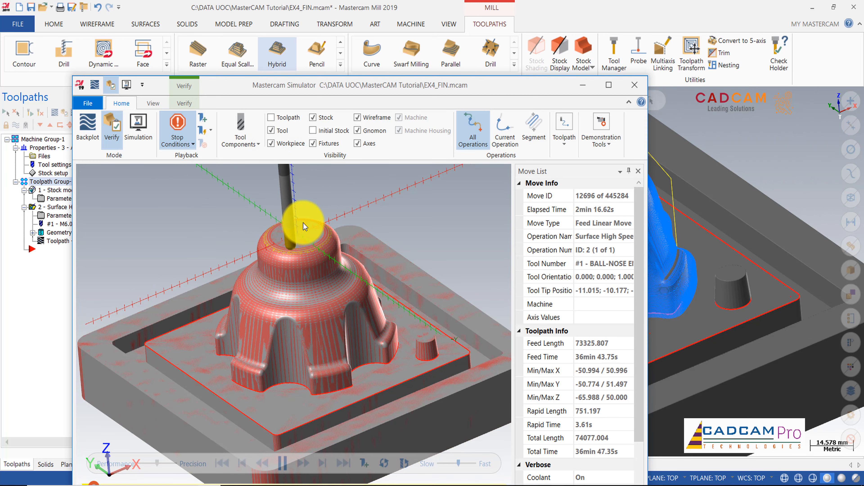
click(315, 133)
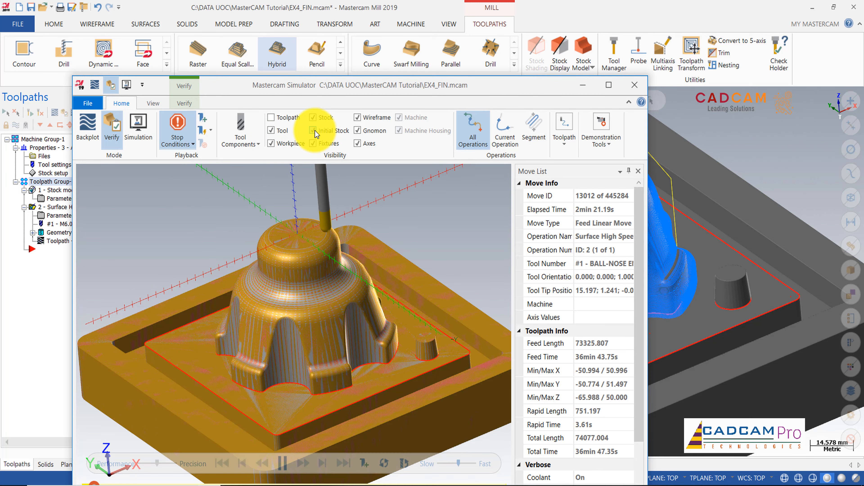
click(315, 132)
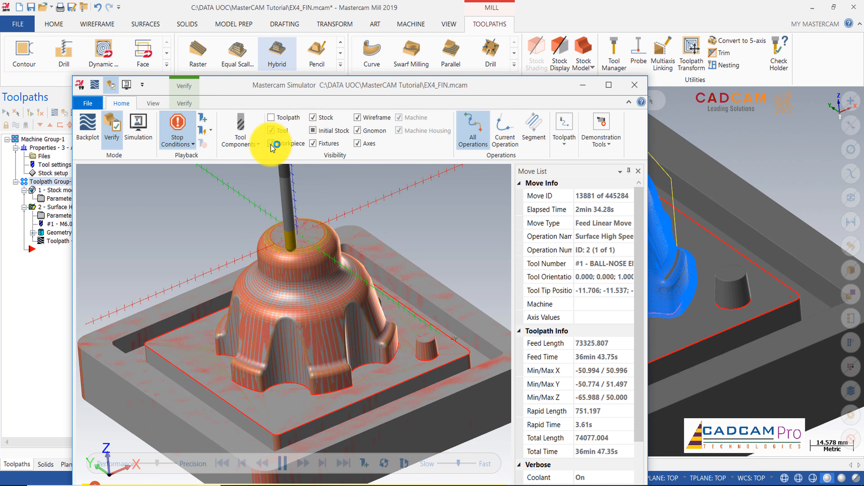
click(272, 145)
scroll(279, 230, down, 3)
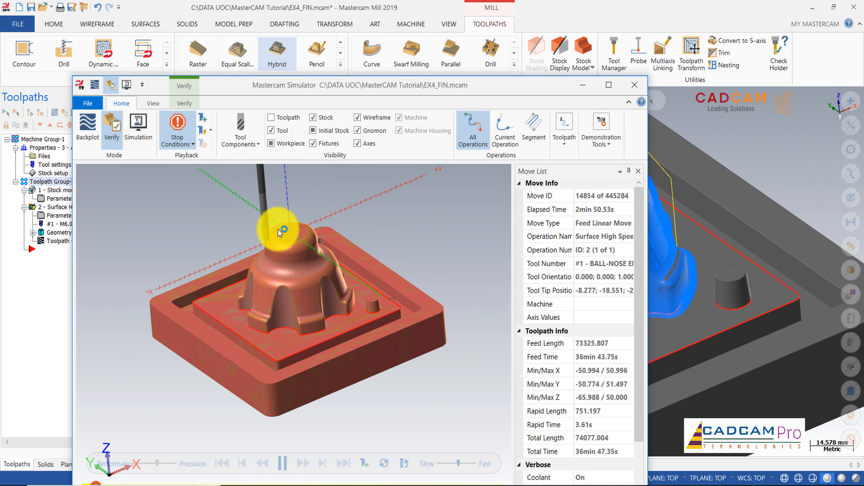
scroll(328, 224, up, 2)
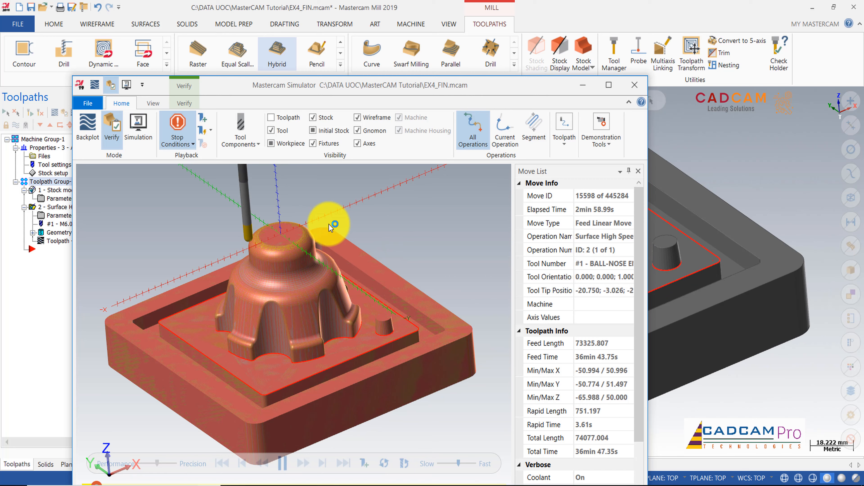
click(154, 103)
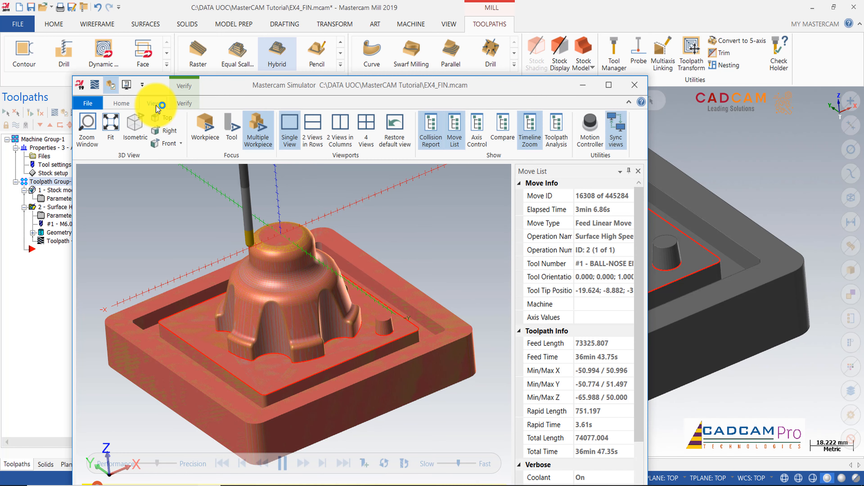
click(121, 103)
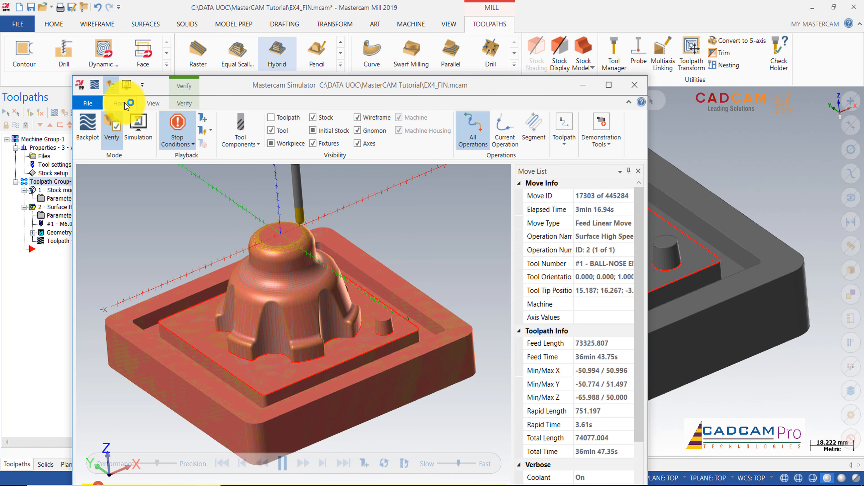
click(116, 123)
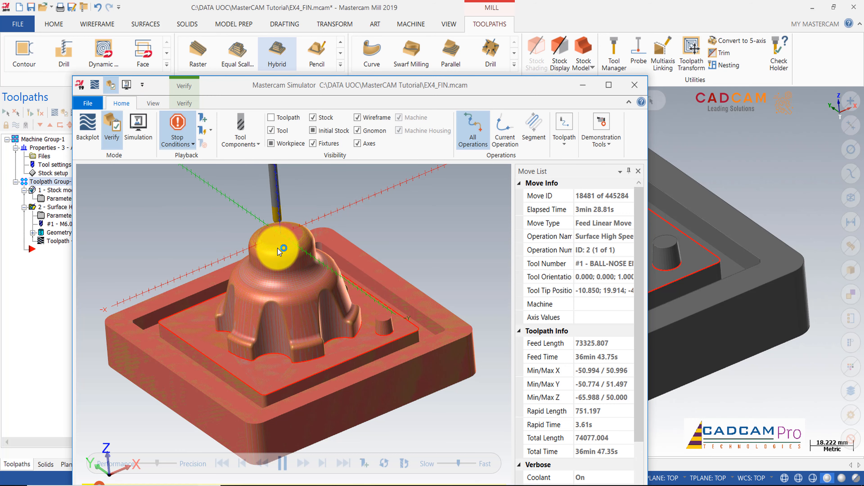
scroll(277, 247, up, 3)
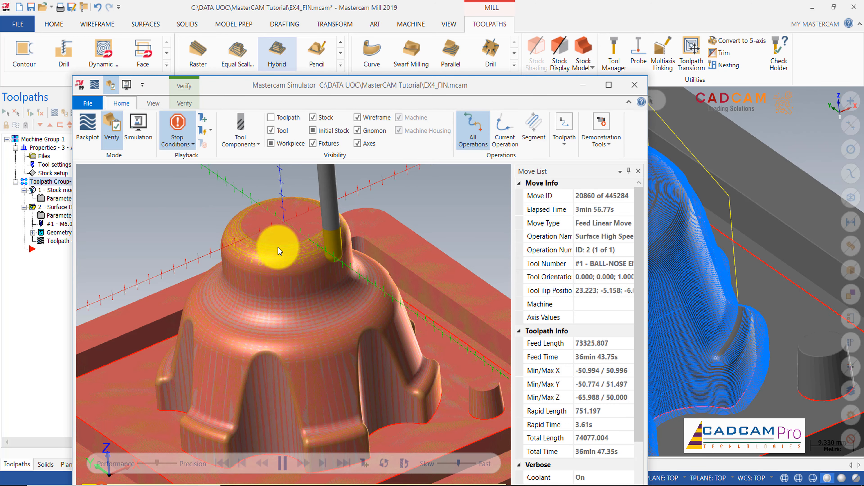
Watch the dome finishing simulation from close, distant and tilted views, and close the simulator.
scroll(282, 245, down, 2)
scroll(283, 243, down, 2)
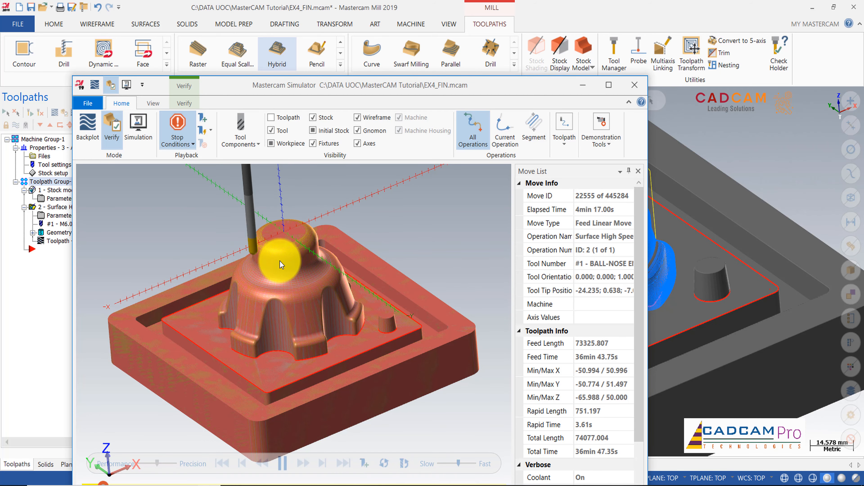
scroll(279, 260, up, 3)
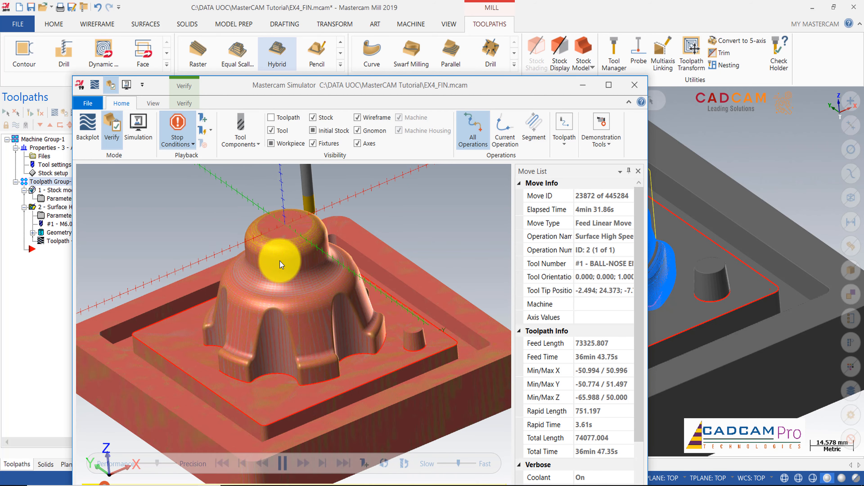
mouse_move(284, 259)
middle_down()
mouse_move(295, 246)
mouse_move(298, 257)
middle_up()
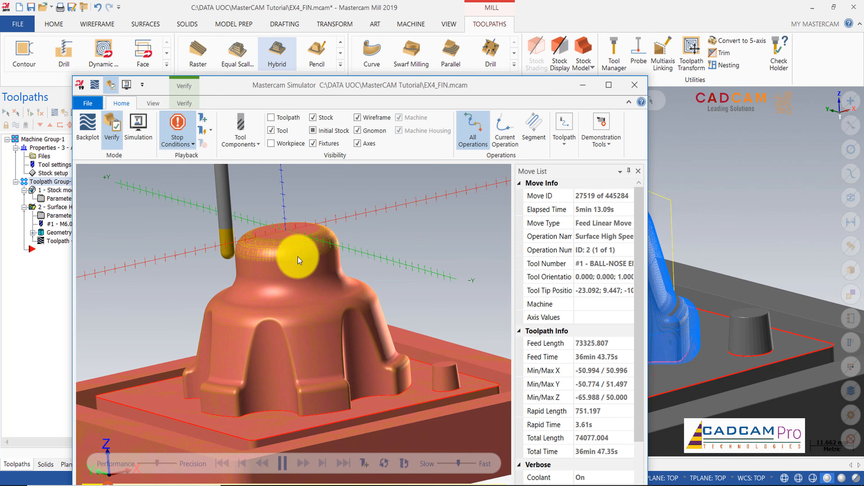
scroll(298, 280, up, 4)
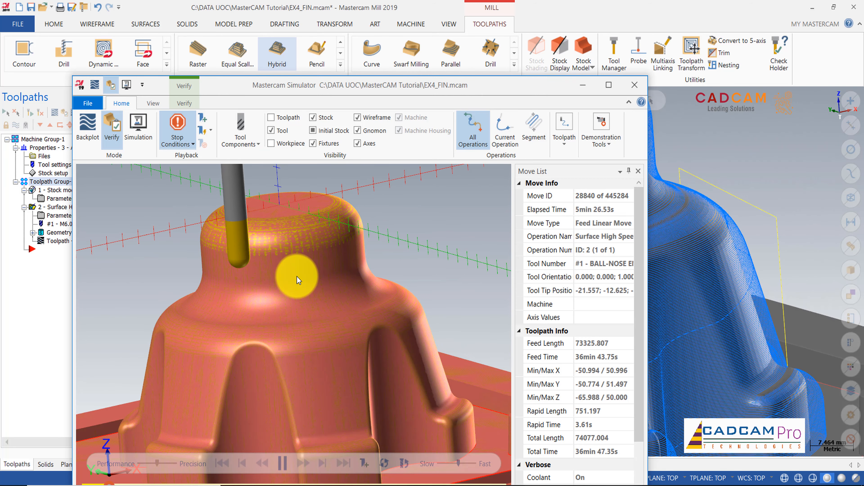
scroll(277, 245, down, 10)
middle_drag(283, 242, 284, 247)
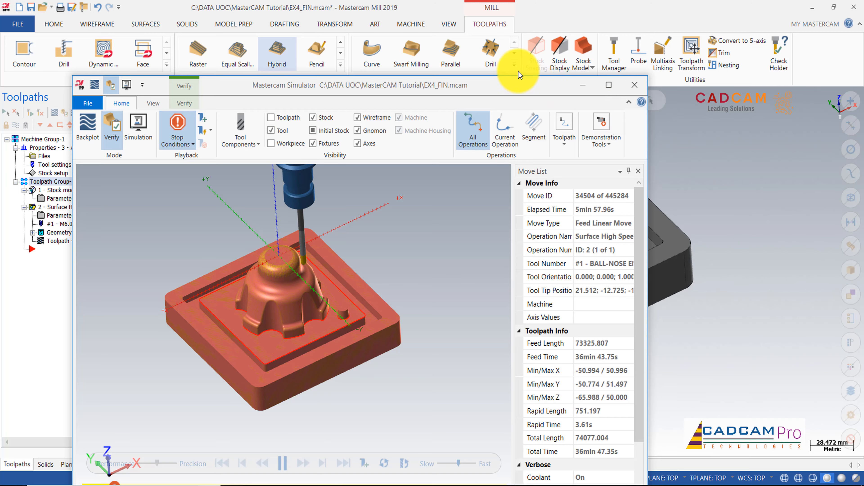
drag(540, 87, 499, 33)
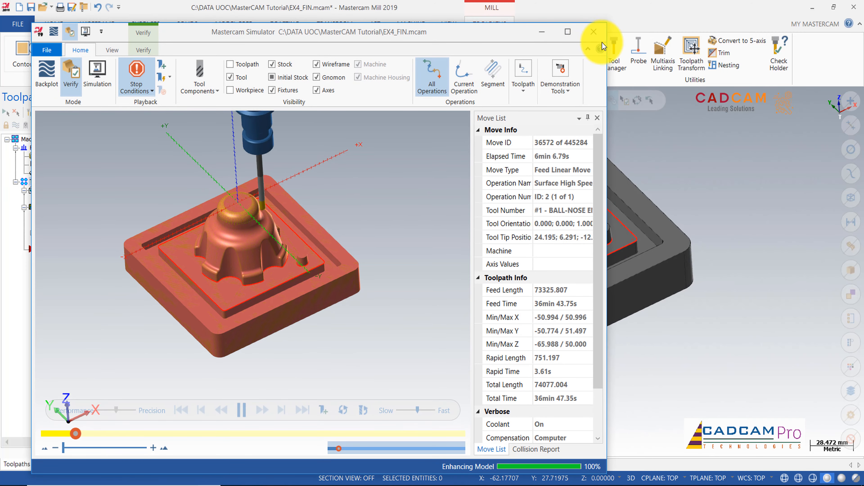
click(599, 36)
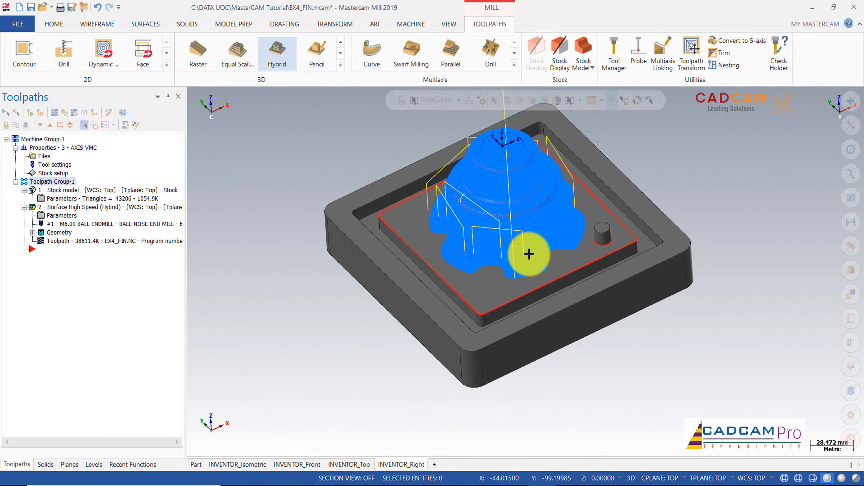
Duplicate the Surface High Speed (Hybrid) operation by copying and pasting it within Toolpath Group-1.
middle_drag(542, 293, 536, 271)
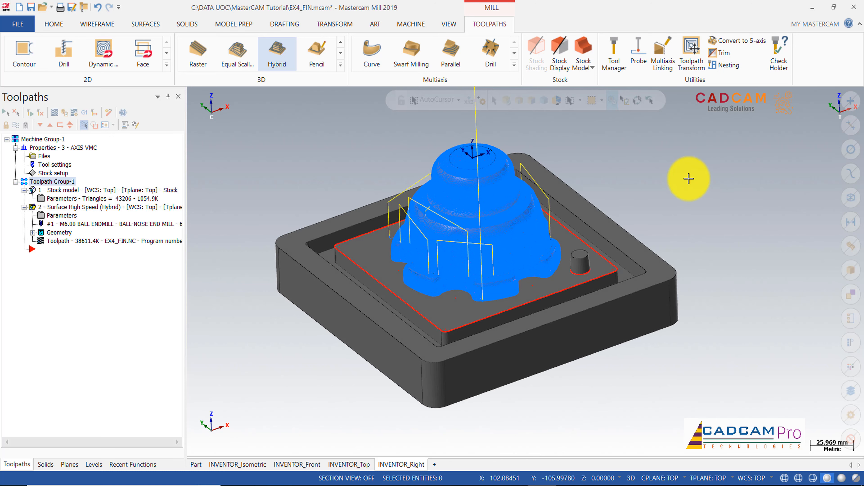
click(65, 208)
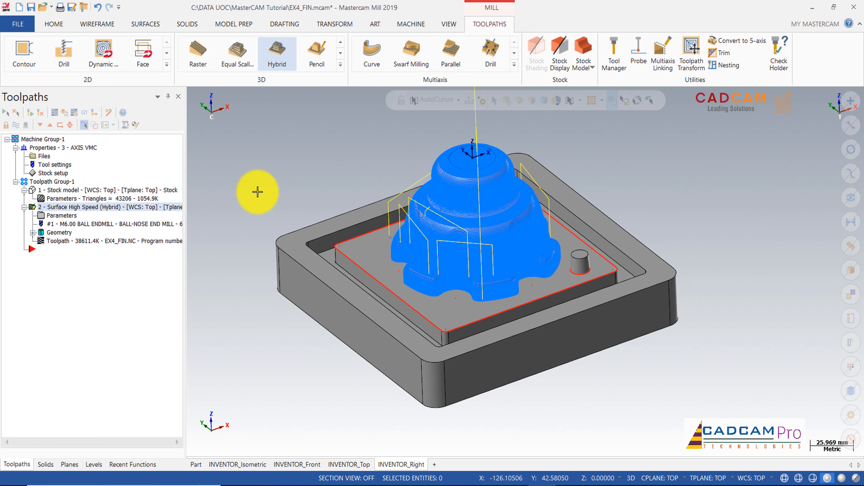
click(341, 63)
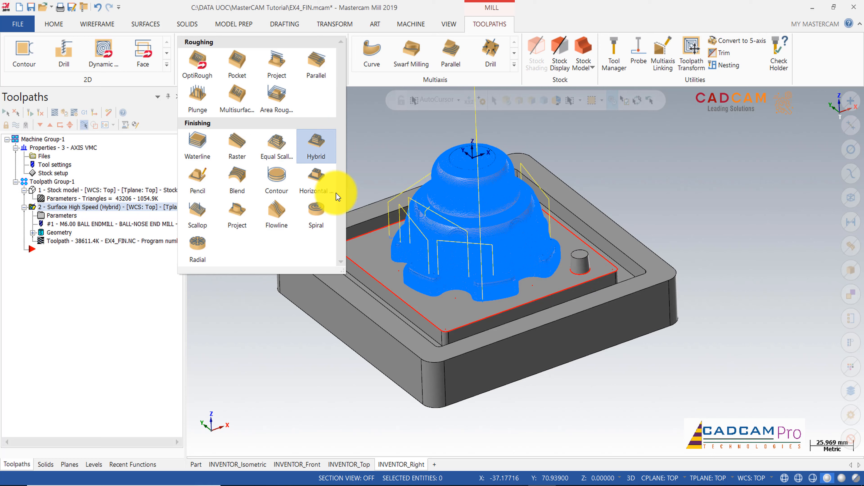
click(371, 159)
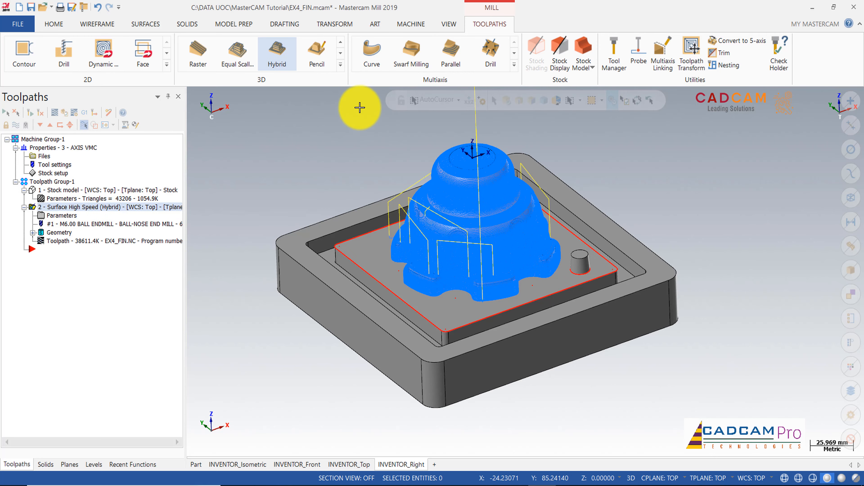
right_click(97, 210)
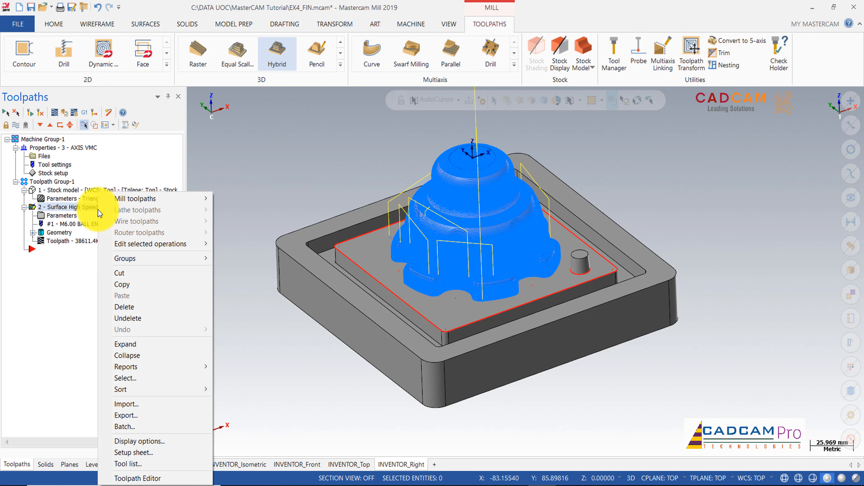
click(120, 285)
right_click(68, 254)
click(96, 293)
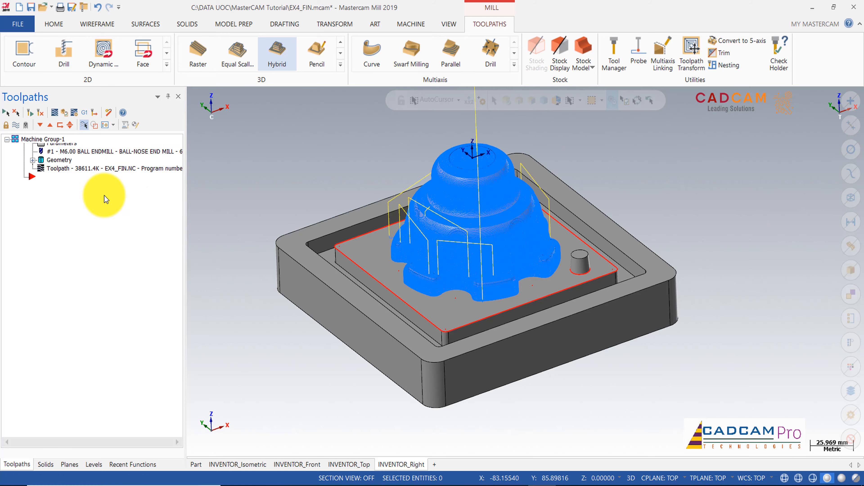
Replace the machining geometry of the copied Hybrid operation with the tapered side face of the small round boss.
click(69, 259)
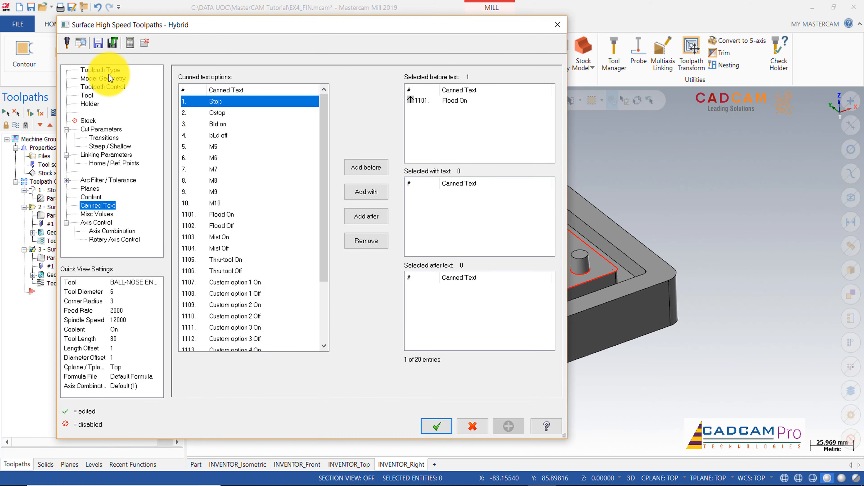
click(101, 70)
click(113, 80)
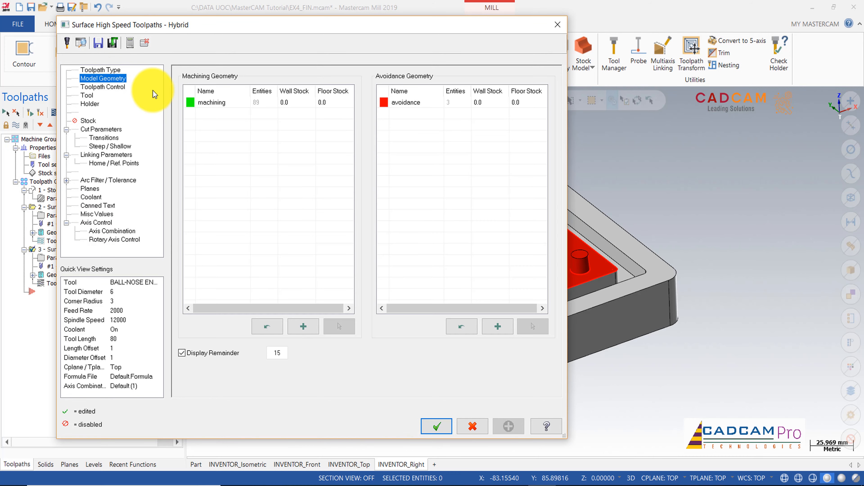
click(298, 103)
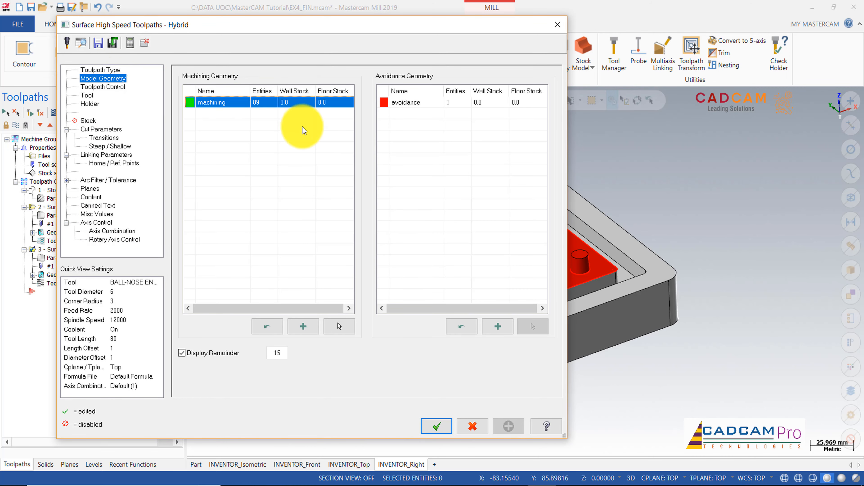
click(339, 326)
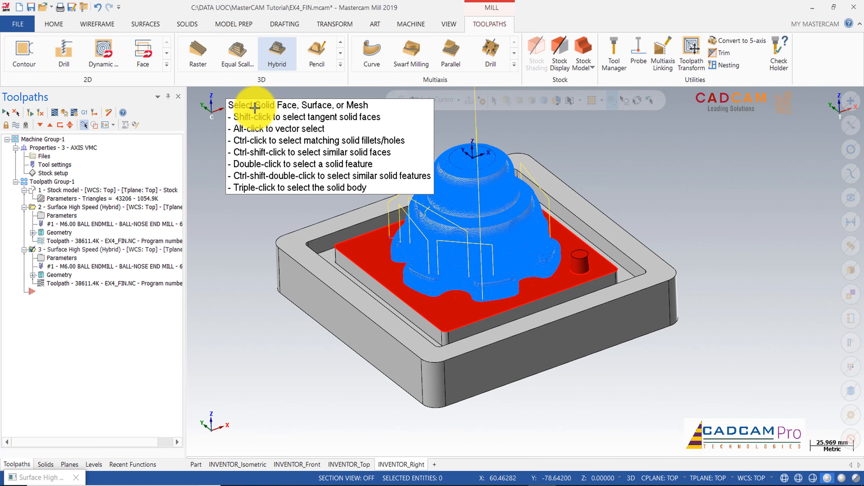
scroll(639, 167, up, 1)
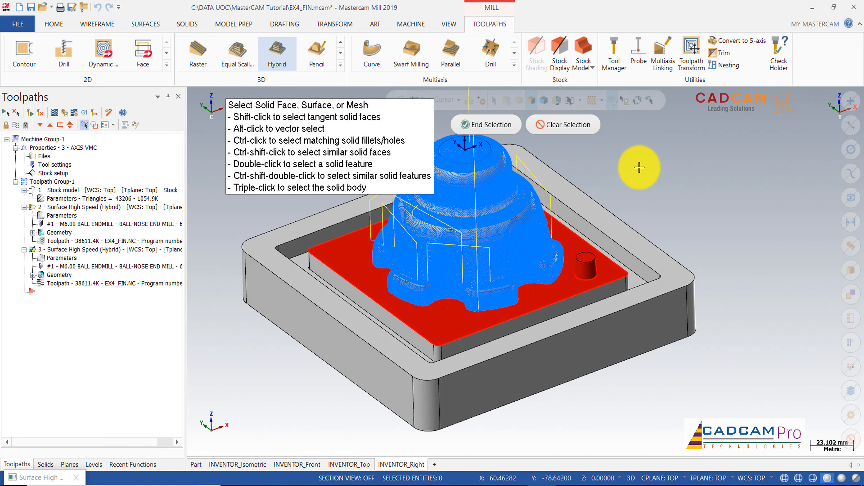
scroll(573, 145, up, 3)
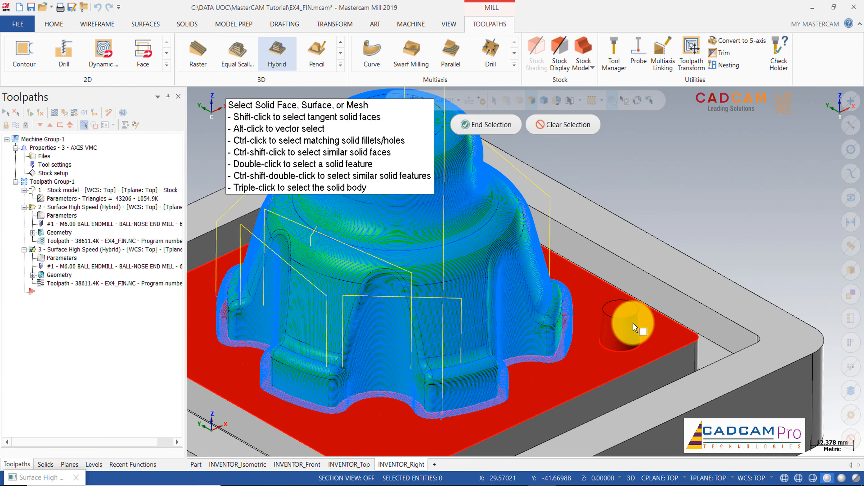
click(632, 332)
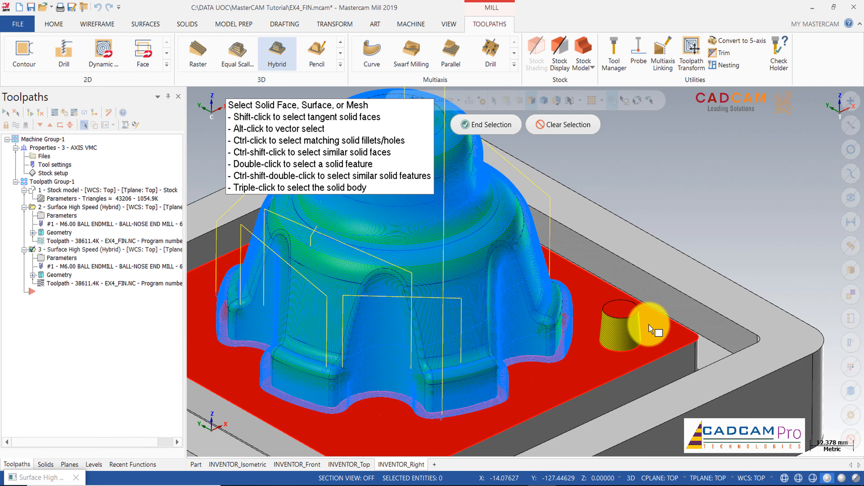
key(Return)
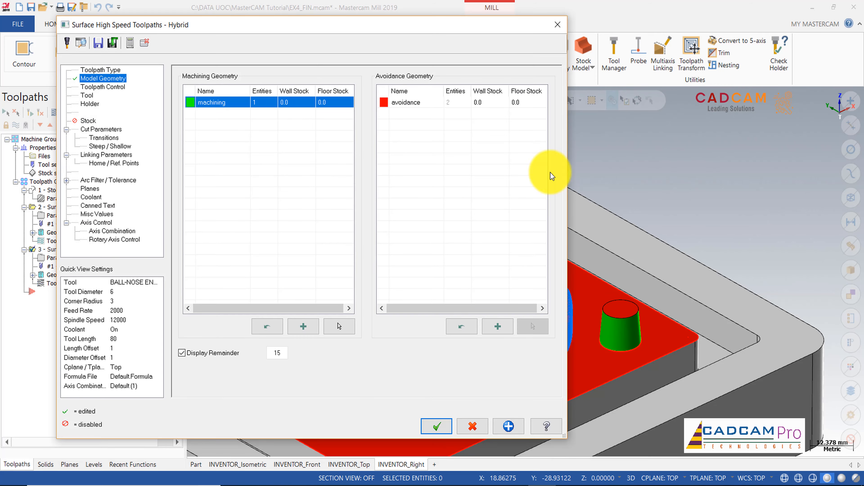
Reselect the flat plate face around the dome and the small boss's top face as avoidance geometry.
click(441, 106)
click(532, 326)
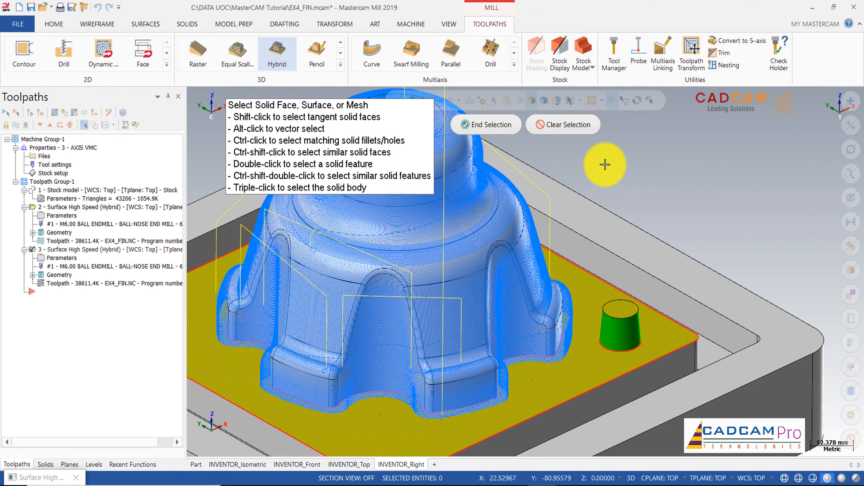
scroll(671, 342, up, 2)
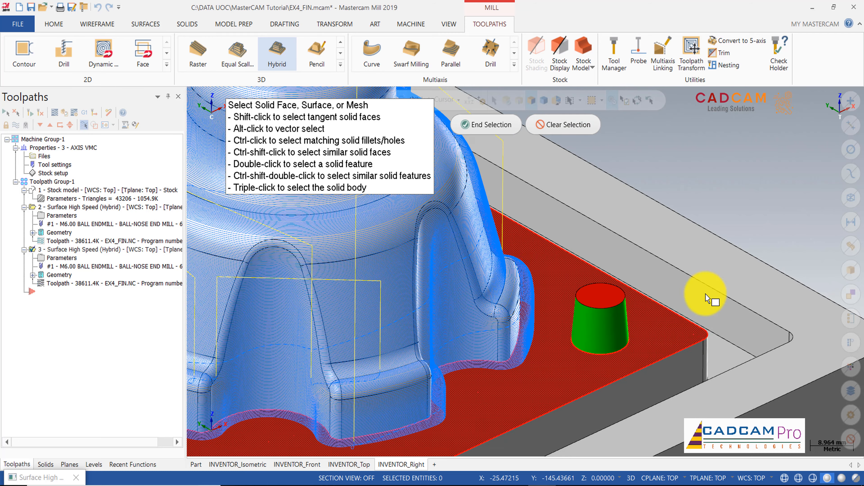
click(647, 318)
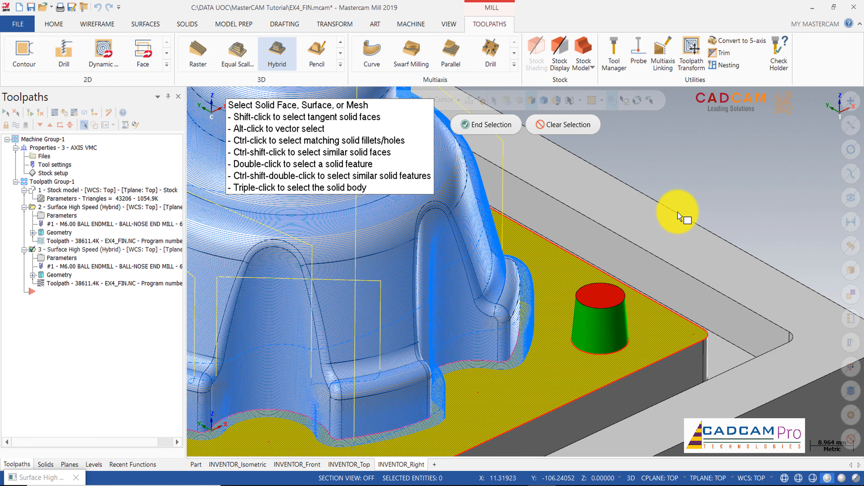
click(603, 293)
click(657, 208)
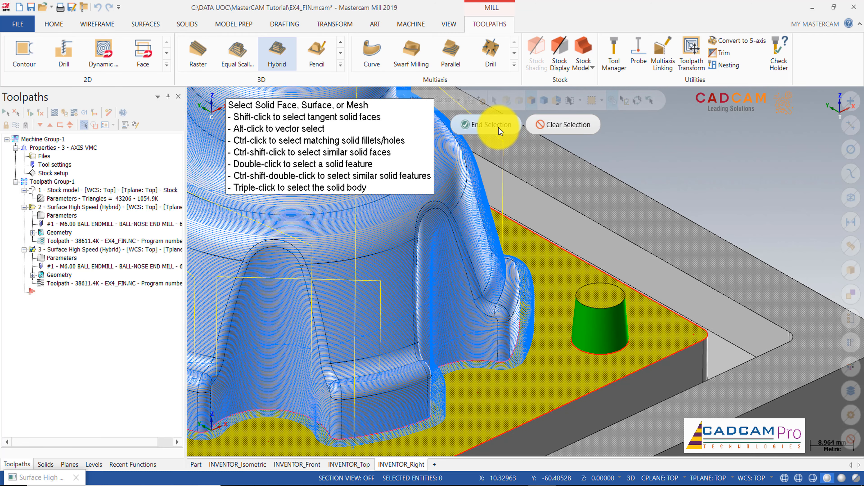
click(498, 131)
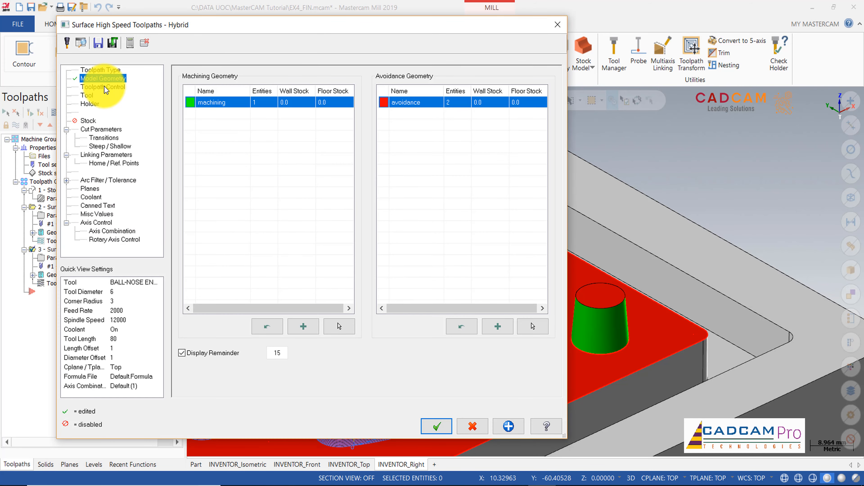
Filter the tool library to 4 mm diameter and assign BALL-NOSE END MILL - 4 to the copied operation.
click(102, 87)
click(89, 96)
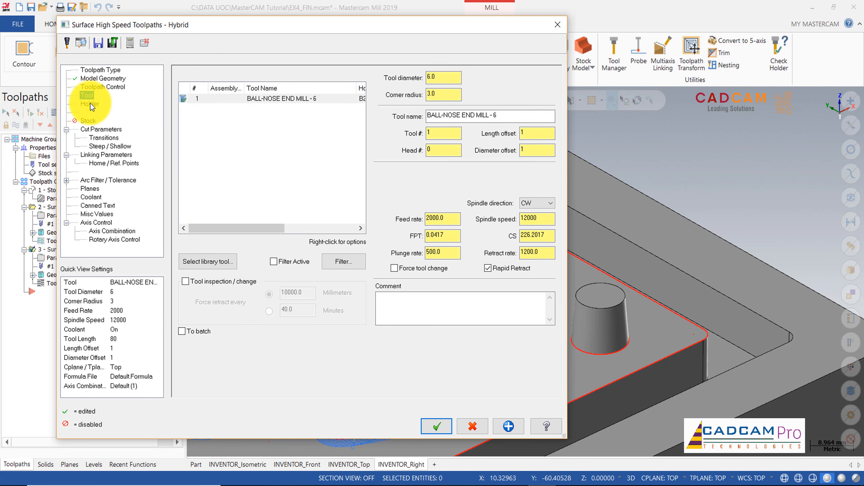
click(228, 269)
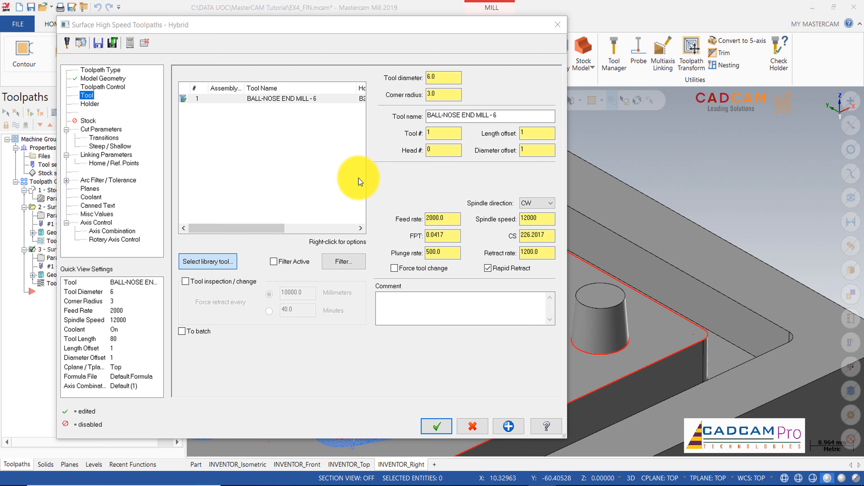
click(580, 192)
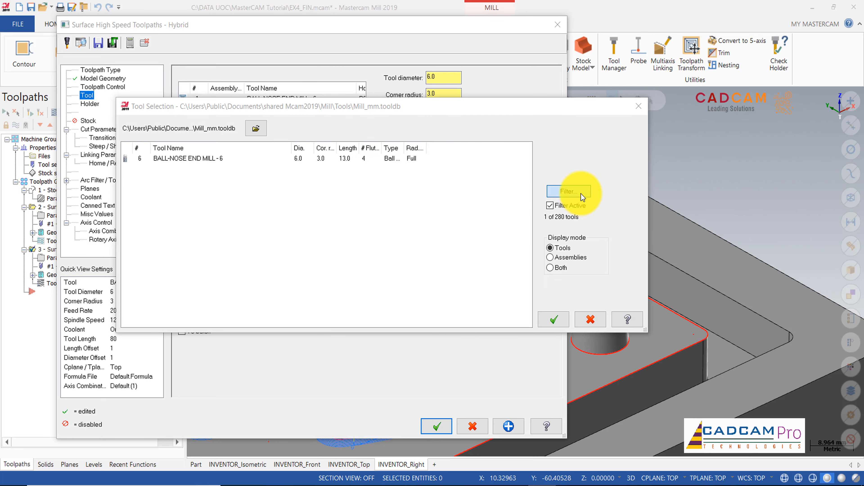
click(490, 158)
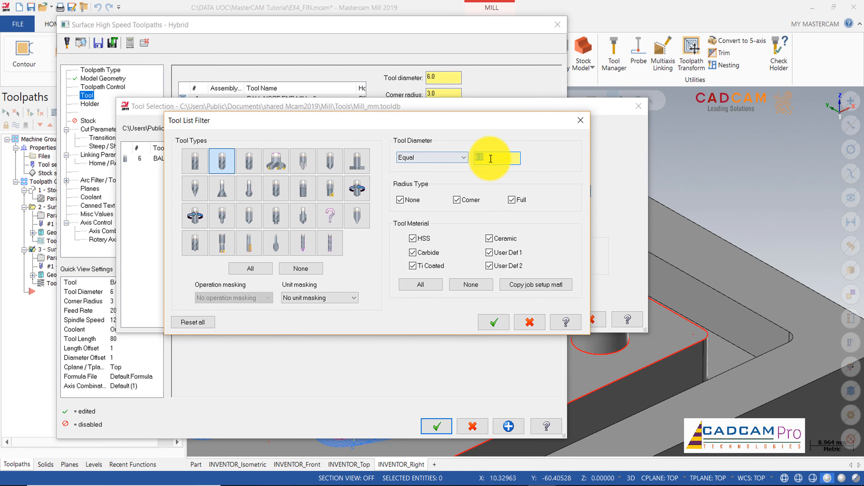
text(4)
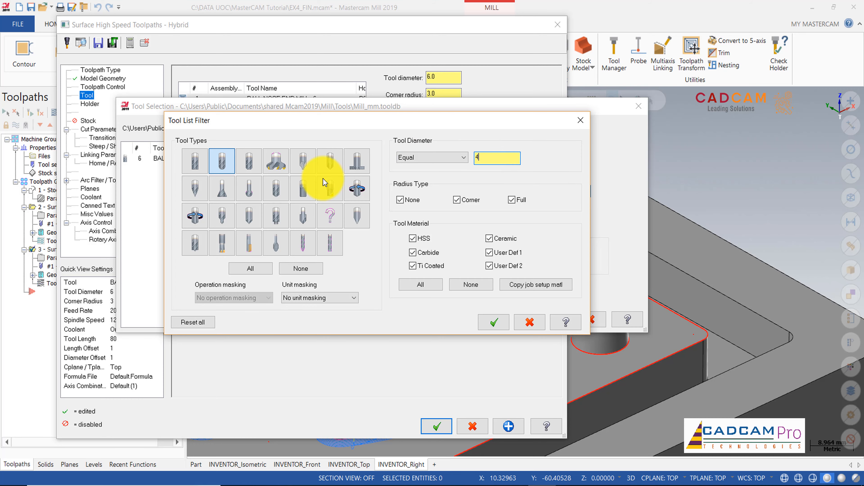
key(Return)
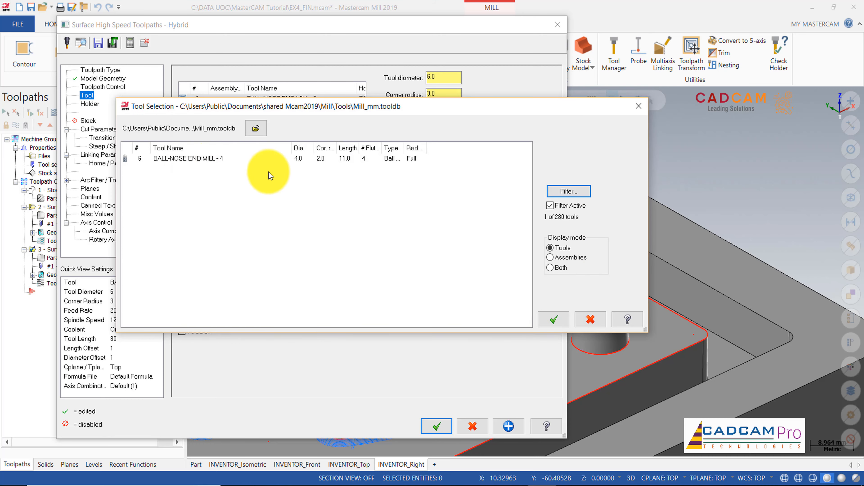
click(208, 158)
click(556, 321)
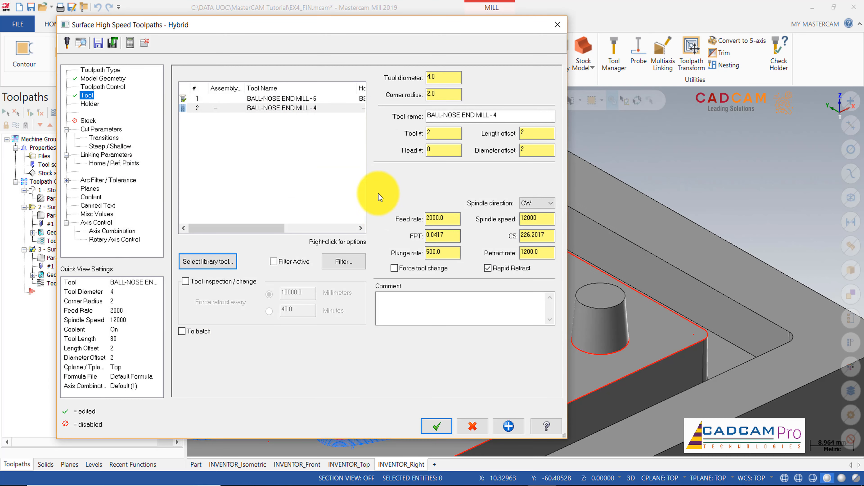
Assign the B2C4-0032 holder to the 4 mm ball-nose mill.
click(85, 104)
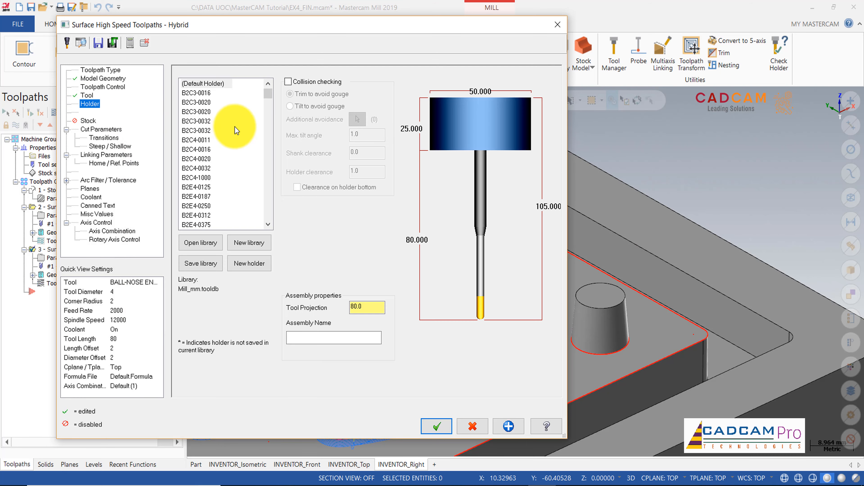
click(203, 141)
click(203, 152)
click(204, 170)
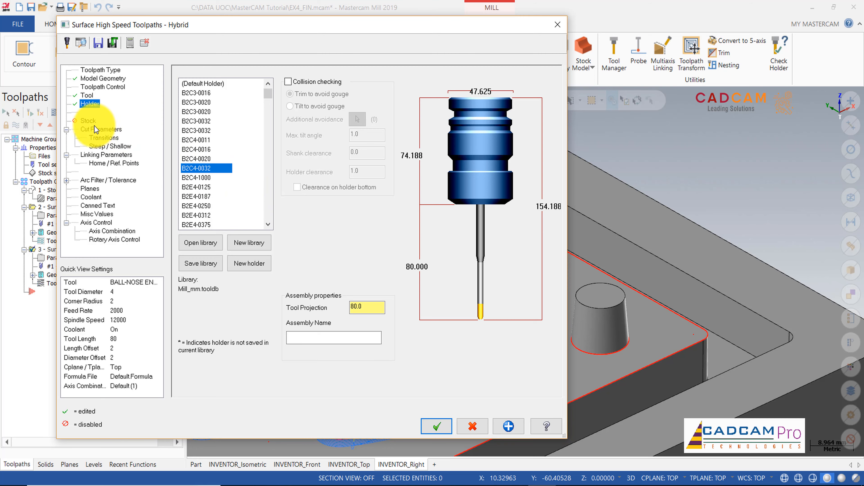
Set the Z stepdown of the small boss's Hybrid operation to 0.2 and accept the parameters.
click(88, 121)
click(99, 129)
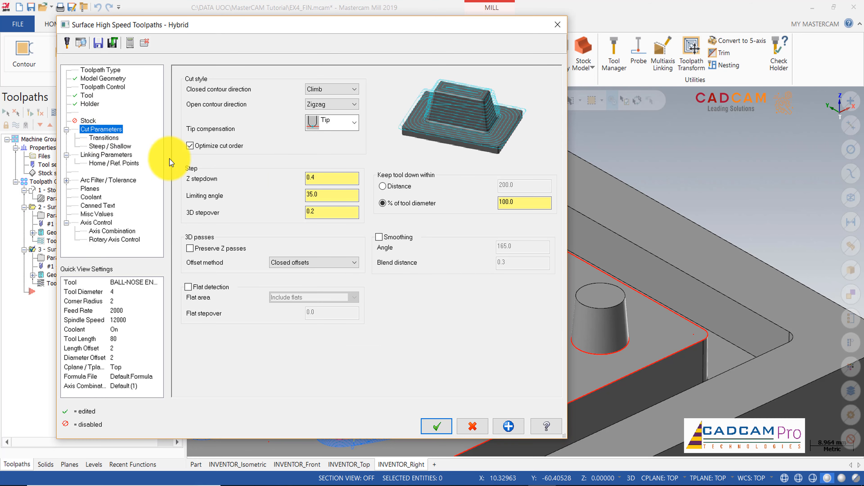
click(311, 178)
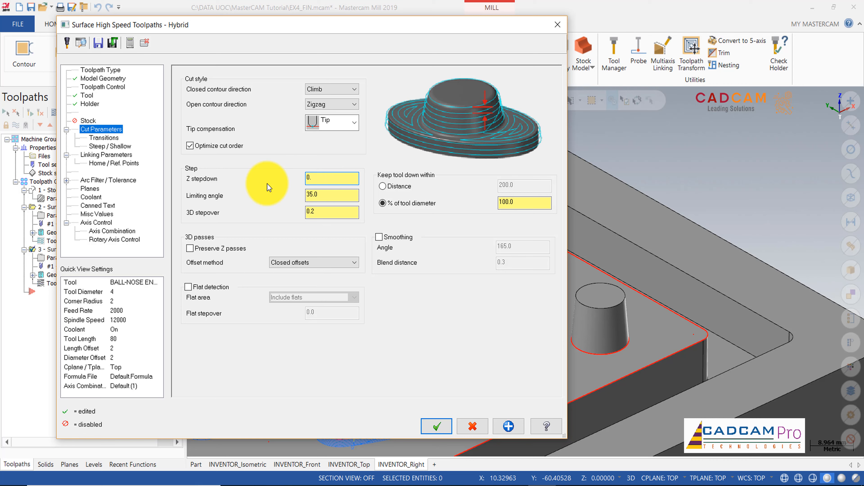
click(319, 213)
drag(325, 178, 289, 175)
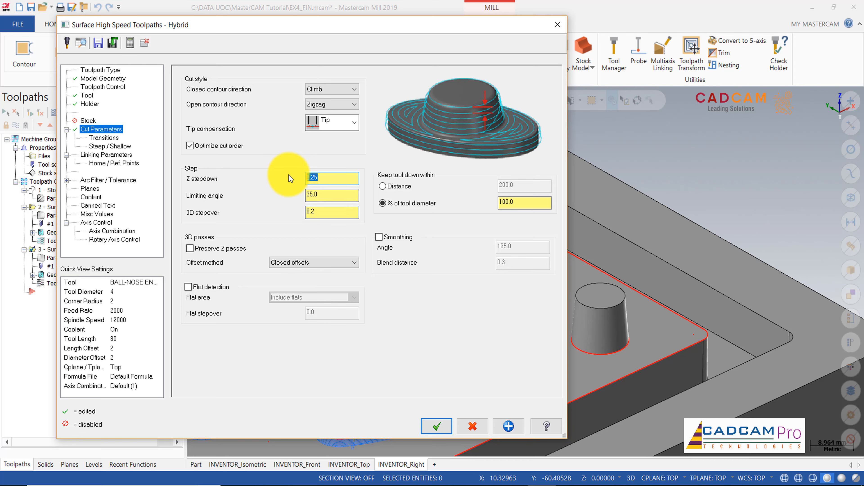
key(BackSpace)
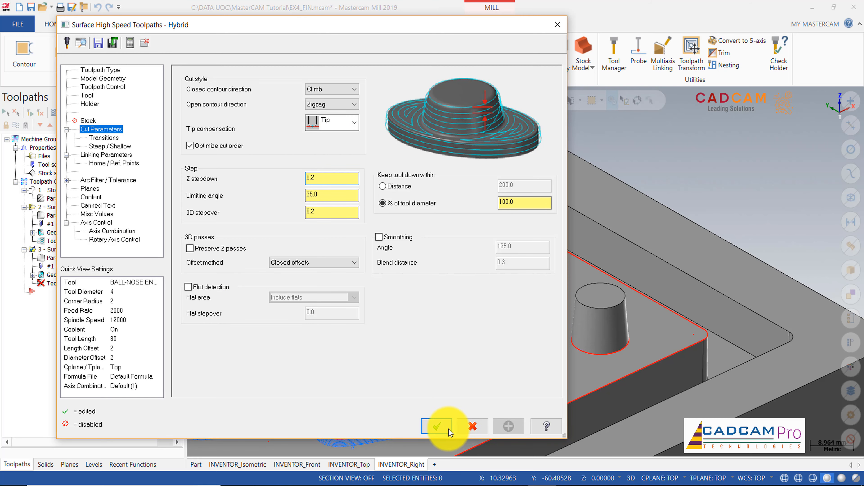
click(441, 425)
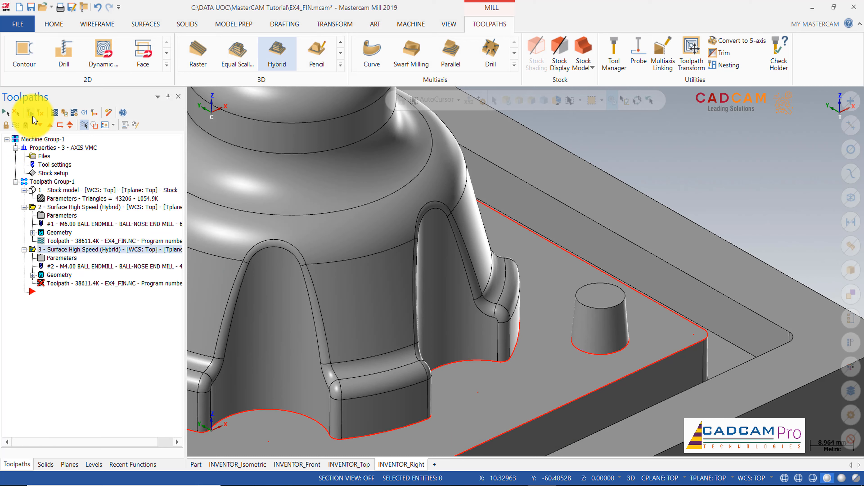
Regenerate the small boss's Hybrid toolpath and inspect the passes around its tapered side.
click(32, 115)
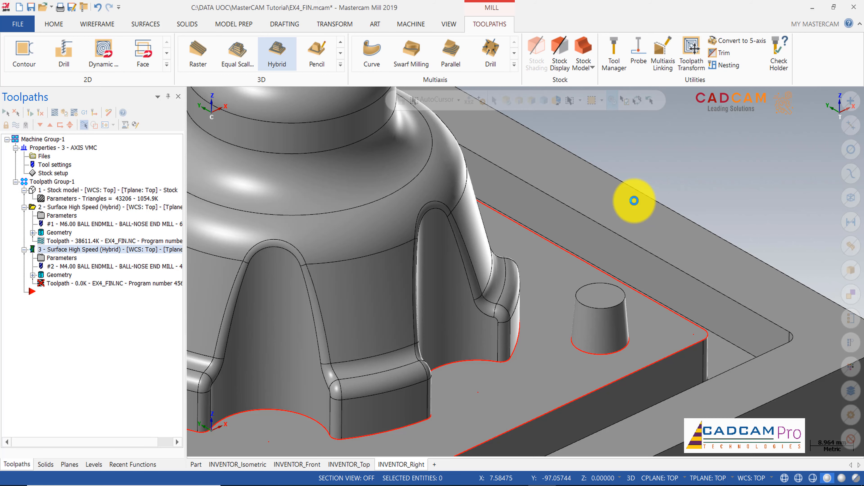
scroll(603, 322, up, 3)
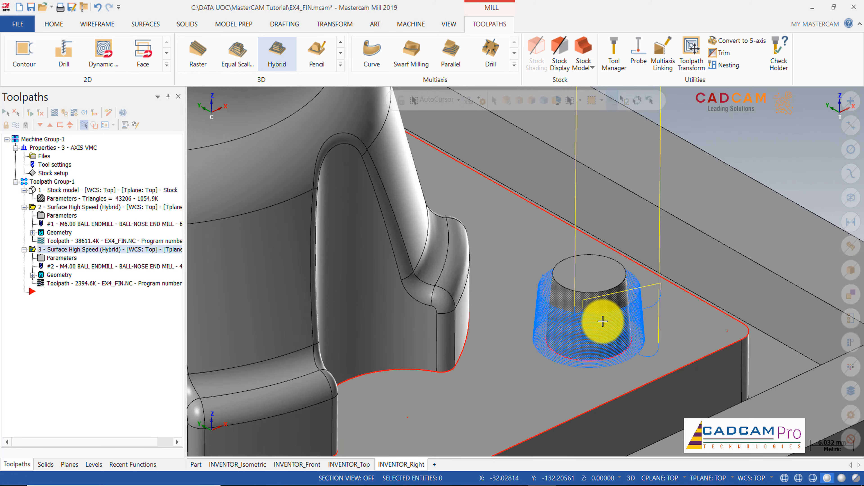
middle_drag(602, 321, 611, 291)
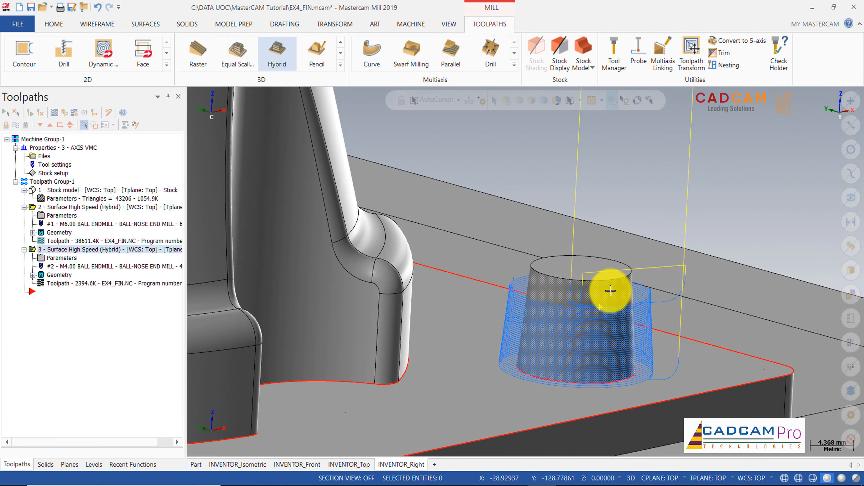
scroll(609, 306, down, 3)
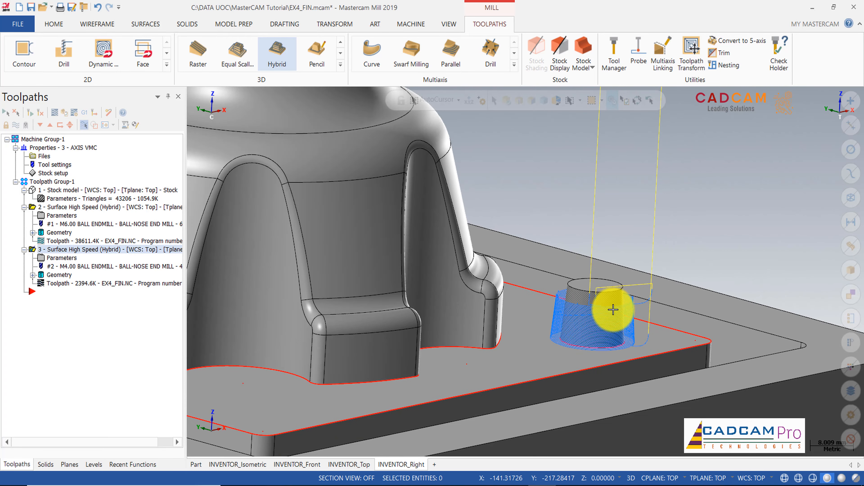
scroll(614, 310, down, 1)
middle_drag(619, 309, 608, 332)
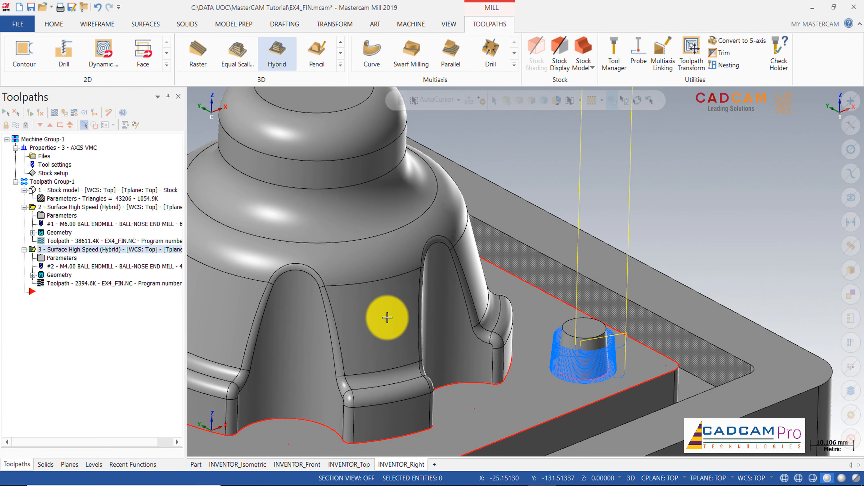
Change the small boss's operation to the Waterline finishing type and review its geometry and containment settings.
click(71, 260)
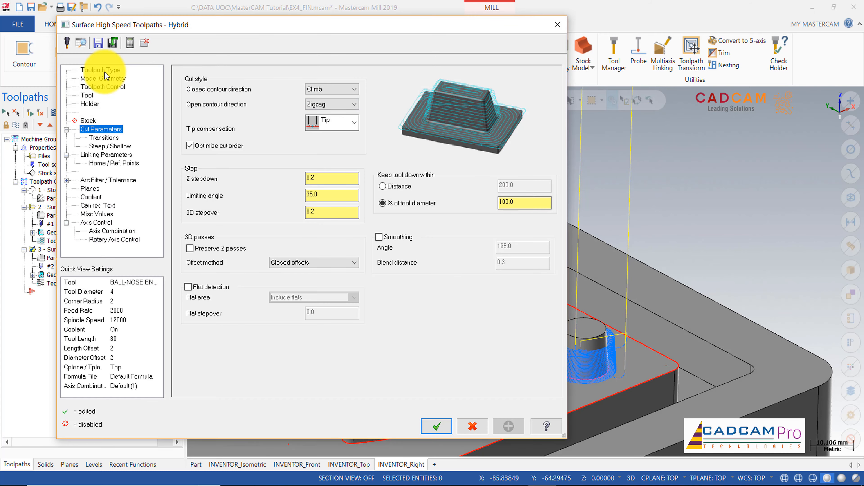
click(105, 71)
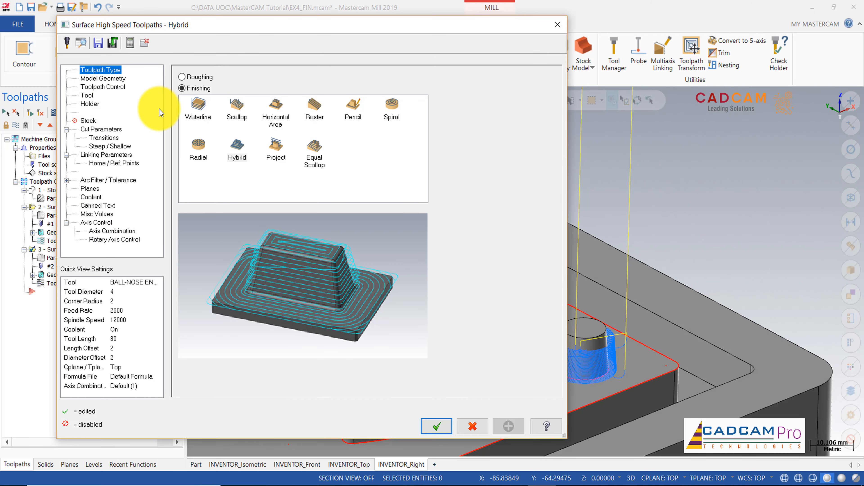
click(193, 109)
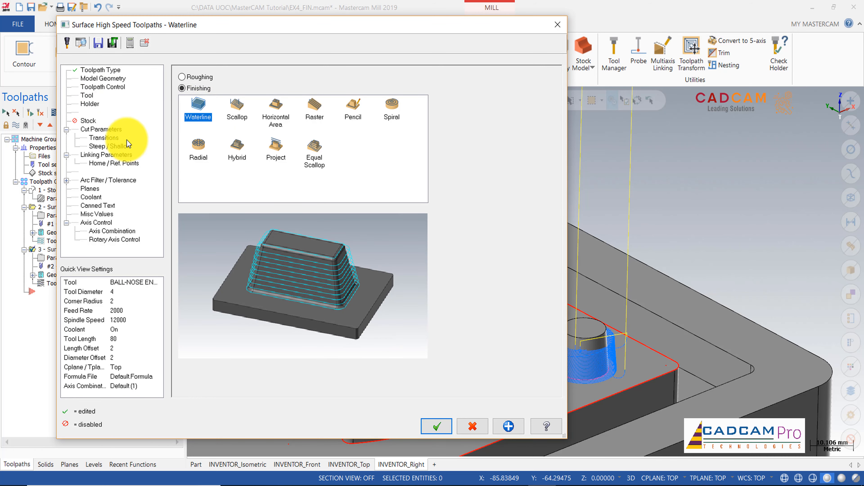
click(106, 81)
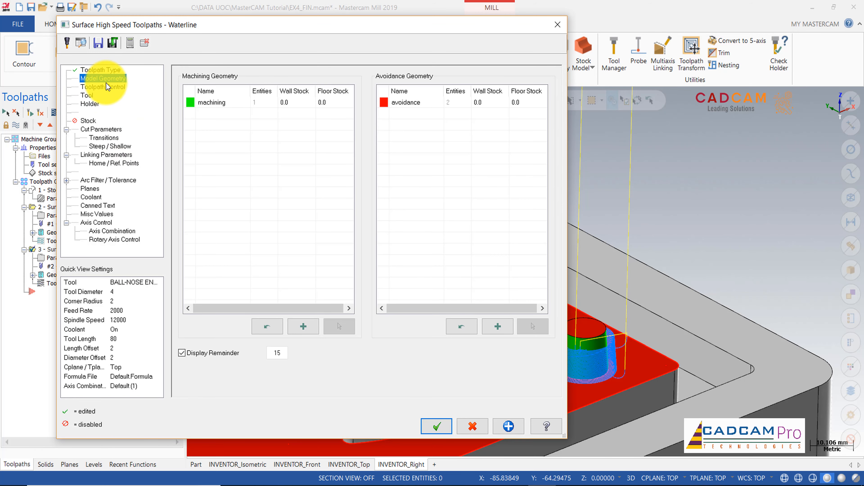
click(103, 86)
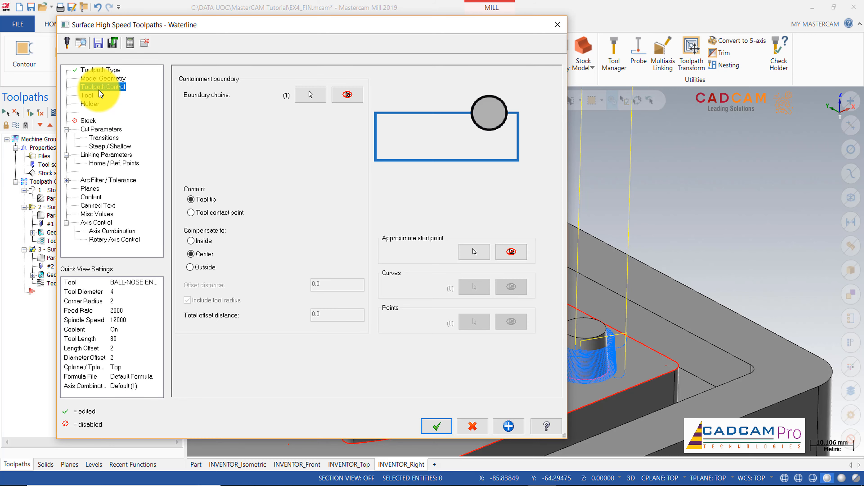
click(89, 96)
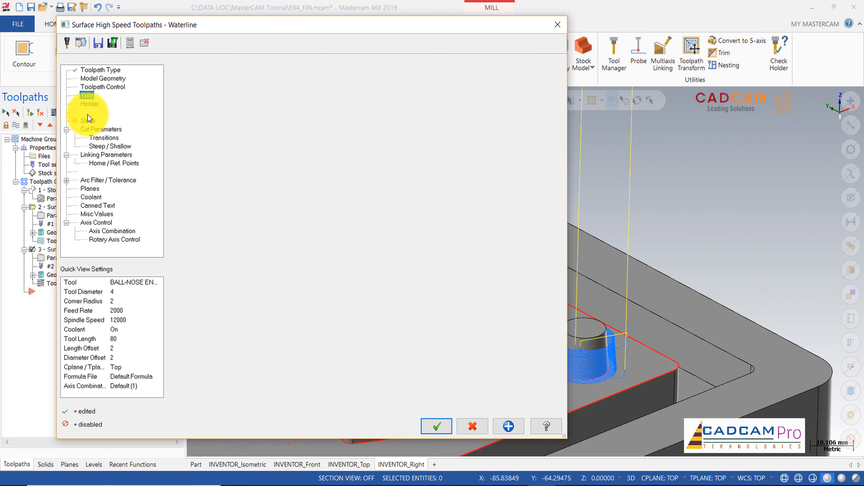
click(89, 123)
Set the stepdown in the Waterline cut parameters to 0.125.
click(97, 129)
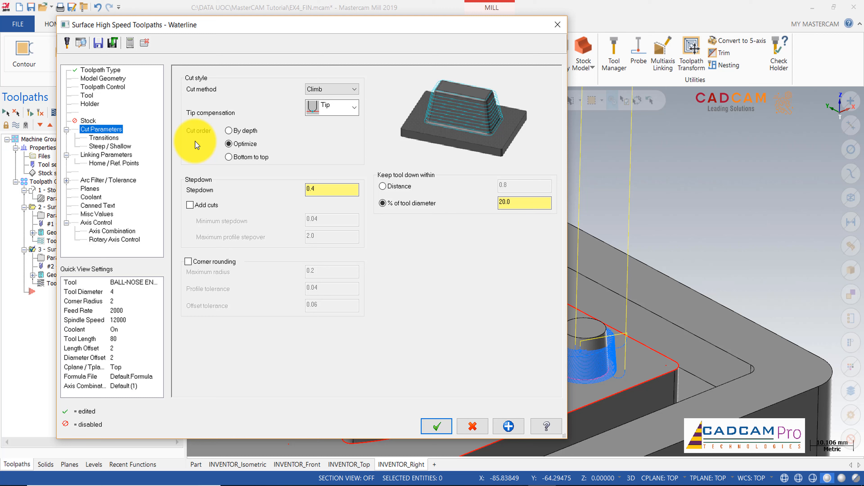
click(320, 191)
text(0.2)
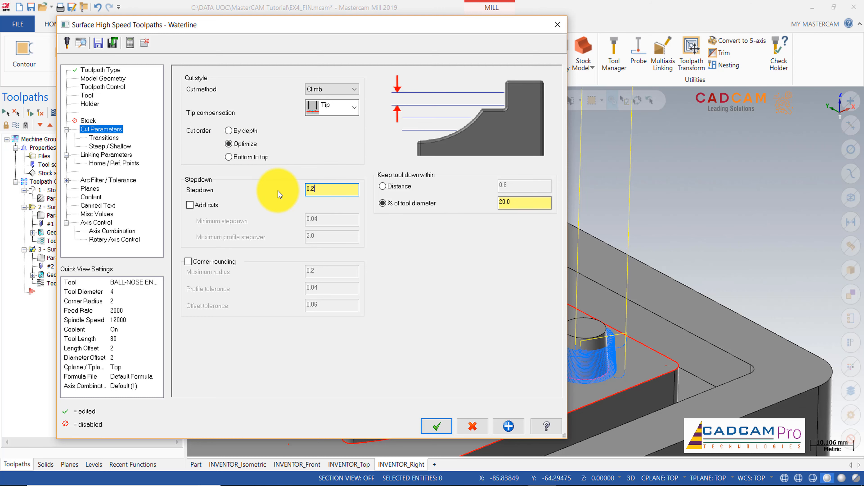
key(BackSpace)
text(125)
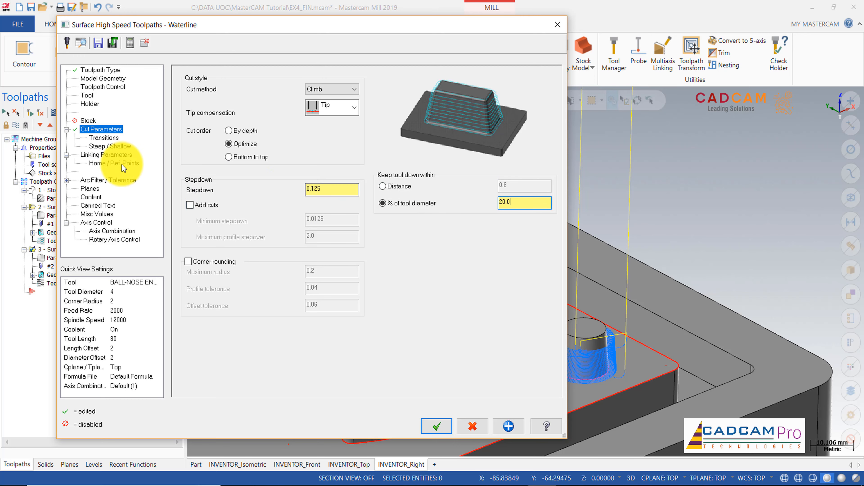
Review the Waterline operation's transition, steep/shallow, linking, reference point, arc filter and plane settings, and accept the parameters.
click(103, 138)
click(108, 146)
click(107, 154)
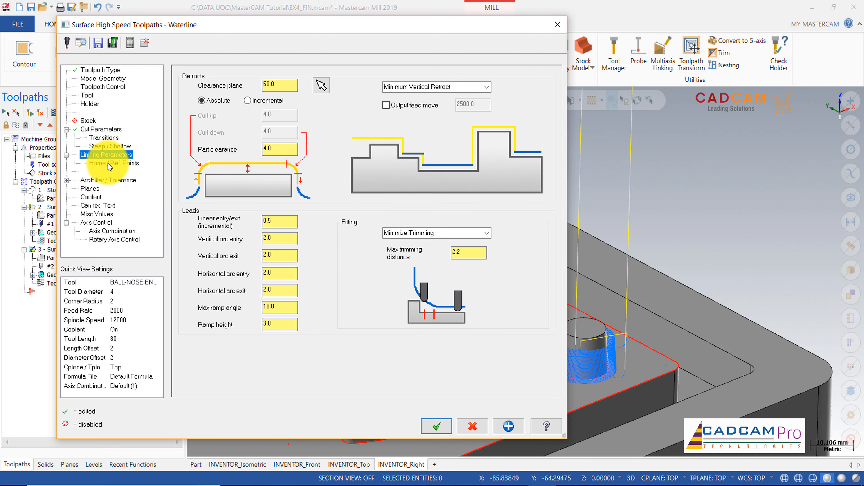
click(109, 163)
click(106, 180)
click(90, 188)
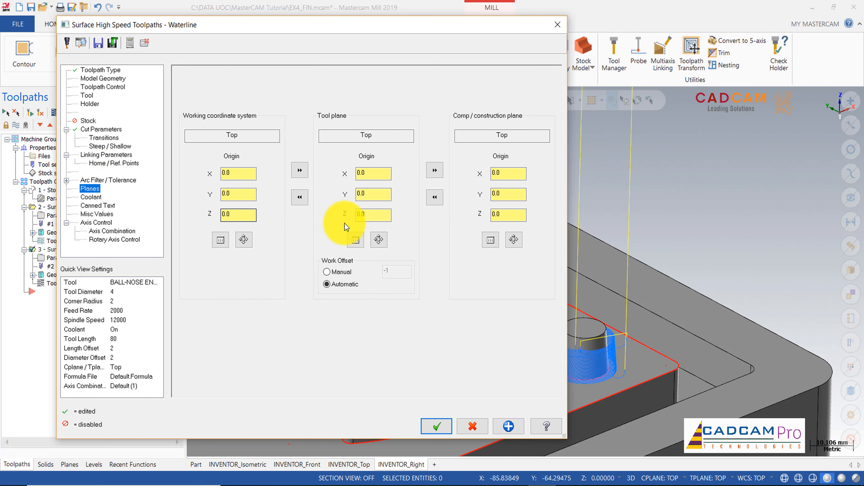
click(437, 426)
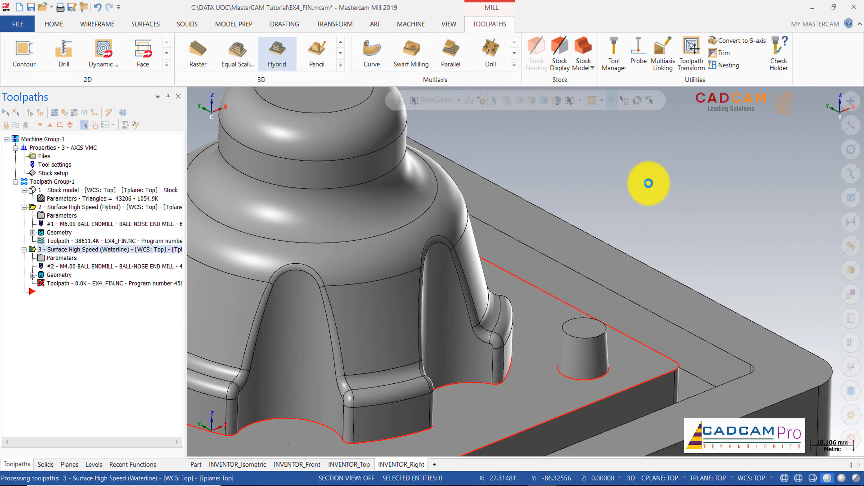
Inspect the Waterline toolpath and its retract moves around the small boss.
scroll(600, 356, up, 3)
scroll(597, 357, up, 3)
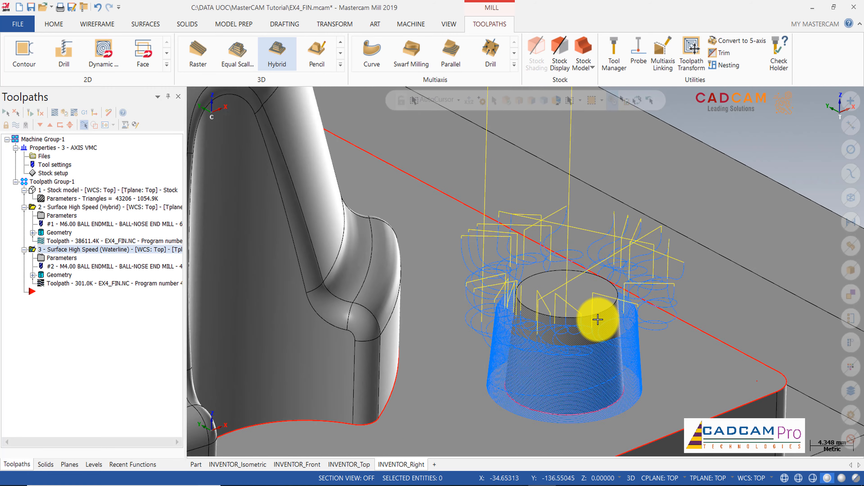
mouse_move(595, 309)
middle_down()
mouse_move(583, 291)
mouse_move(554, 280)
mouse_move(545, 284)
mouse_move(565, 307)
mouse_move(557, 342)
mouse_move(532, 319)
mouse_move(563, 285)
mouse_move(569, 305)
mouse_move(554, 301)
mouse_move(579, 299)
middle_up()
Reopen the Waterline operation's model geometry and delete the empty avoidance group.
click(40, 250)
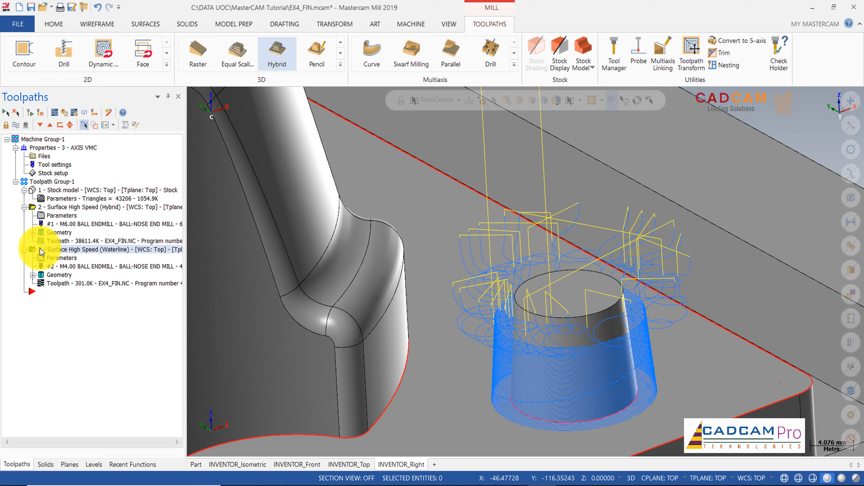
click(54, 261)
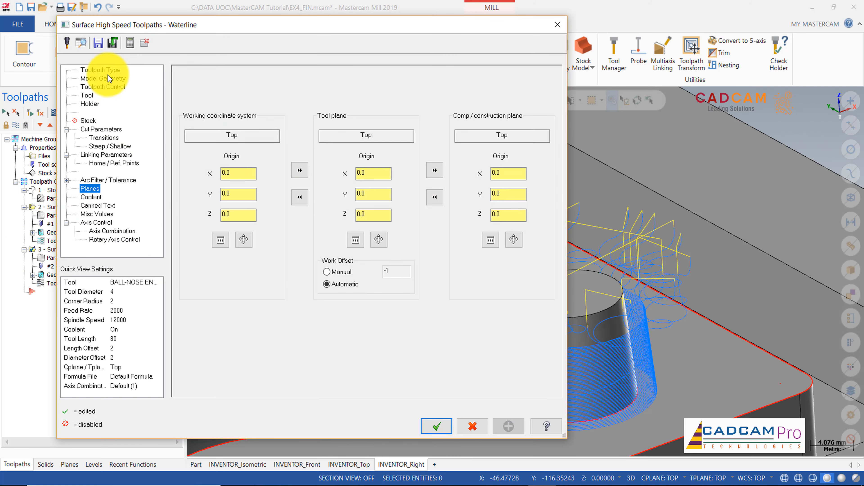
click(108, 77)
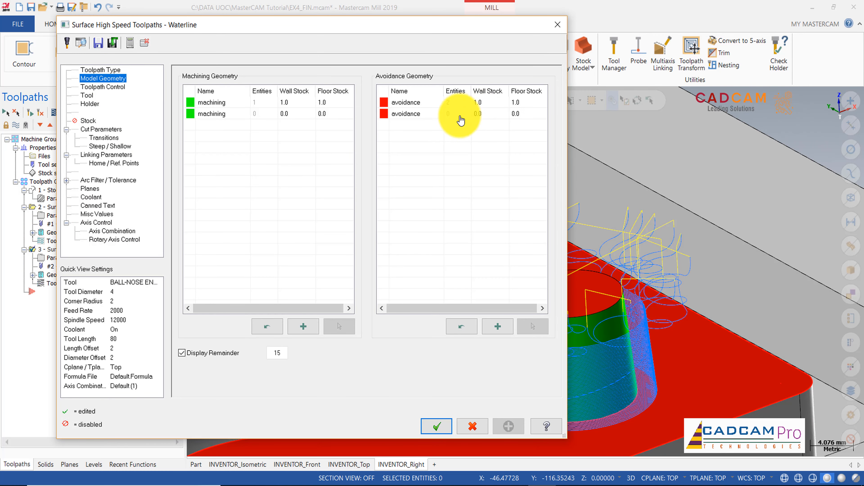
click(426, 115)
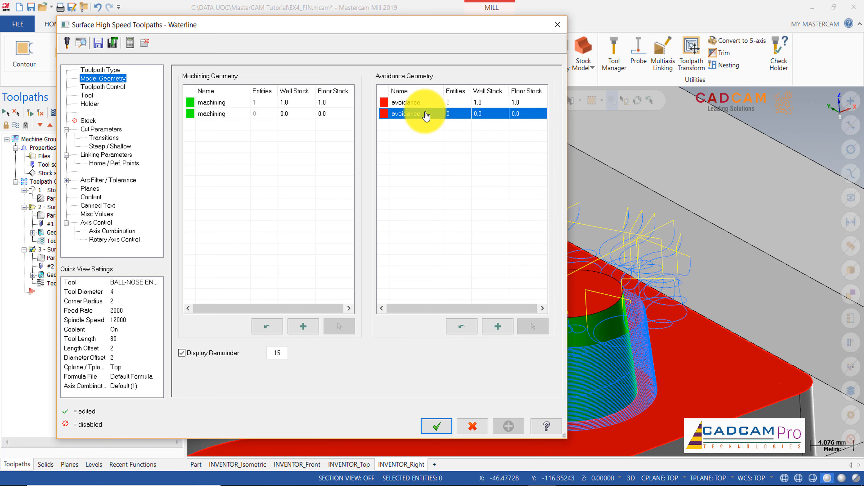
right_click(455, 120)
click(479, 164)
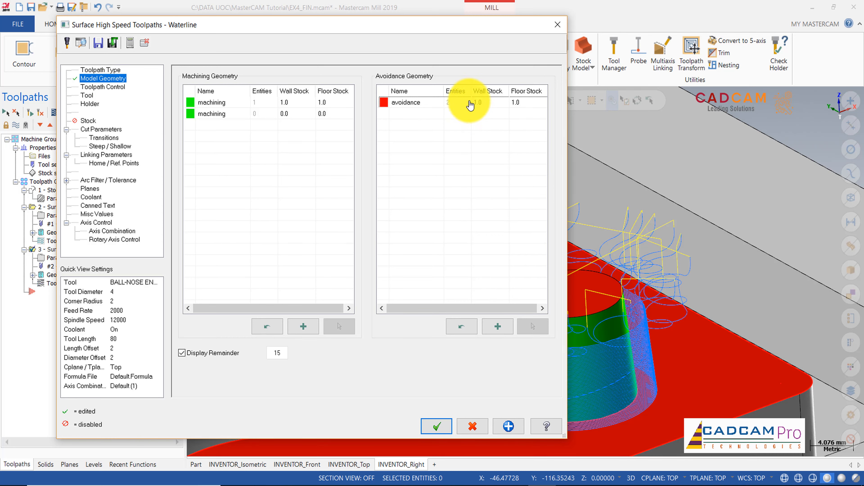
Set the remaining avoidance group's wall stock and floor stock to 0 and accept the parameters.
double_click(490, 108)
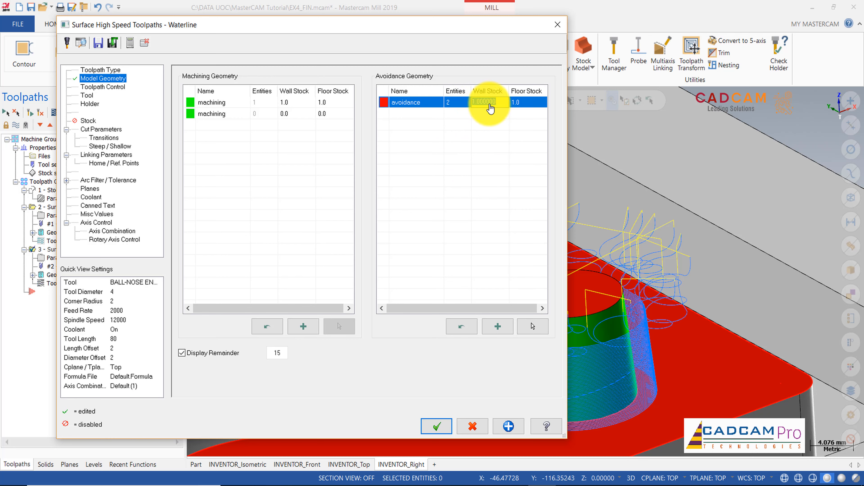
text(0)
double_click(519, 104)
text(0)
key(Return)
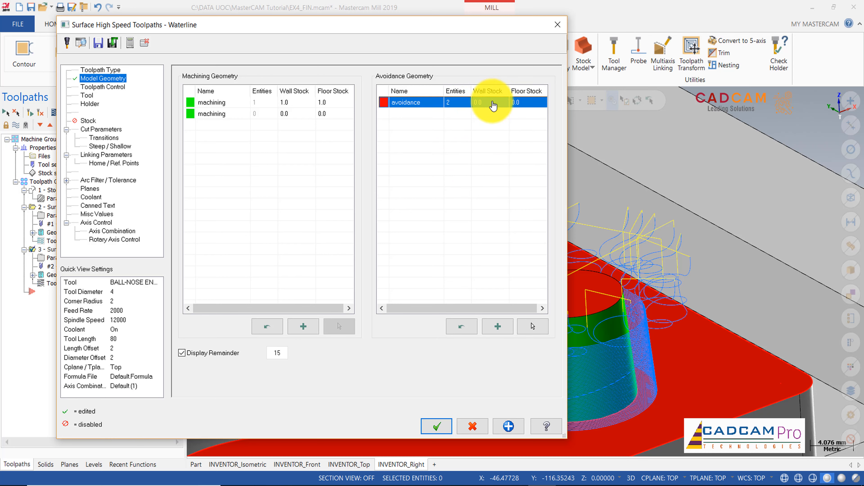
click(437, 427)
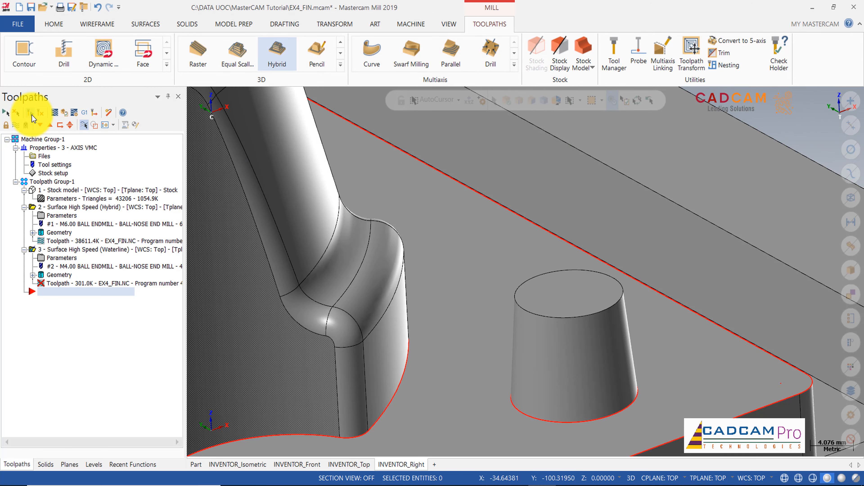
Regenerate the Waterline operation with the zero-stock avoidance geometry and inspect its passes around the small boss.
click(31, 114)
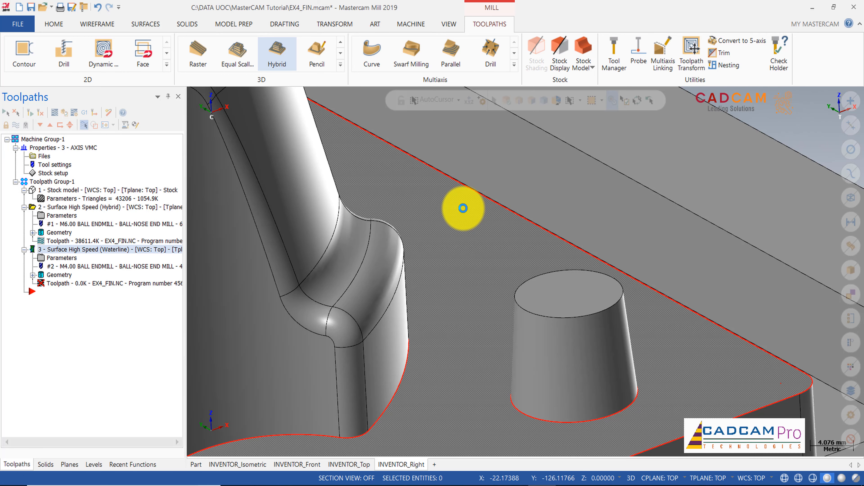
scroll(590, 262, down, 5)
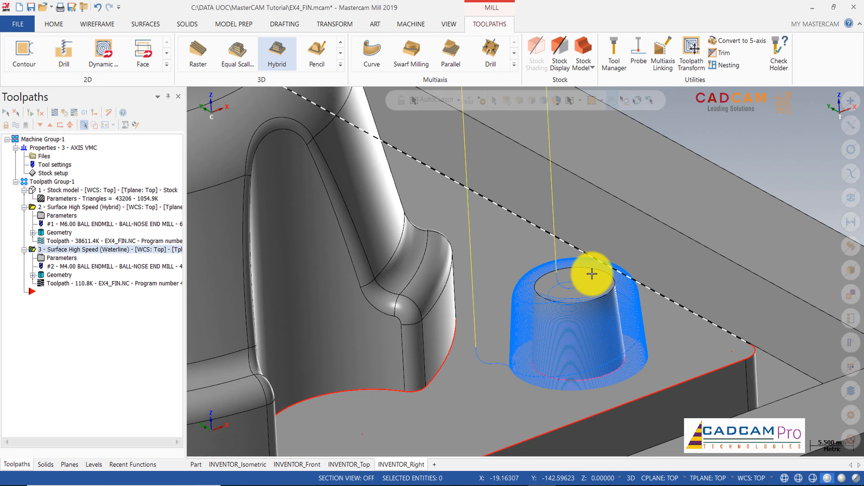
scroll(598, 312, up, 5)
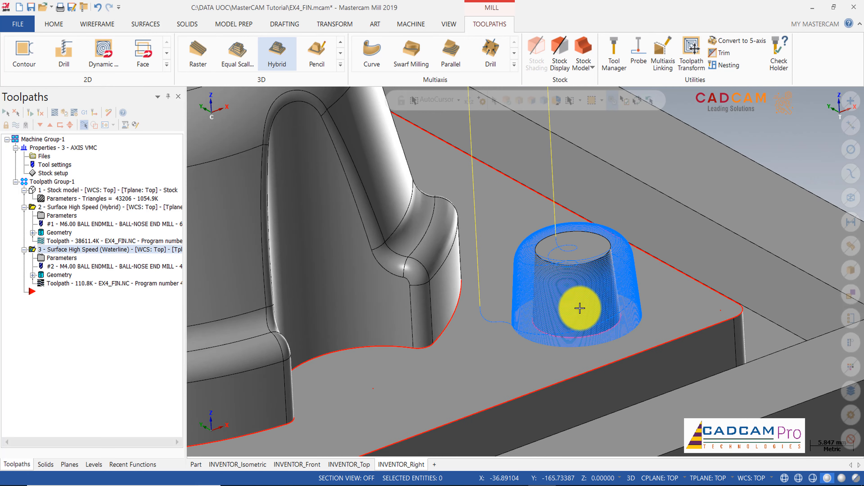
middle_drag(581, 294, 496, 294)
scroll(497, 295, down, 6)
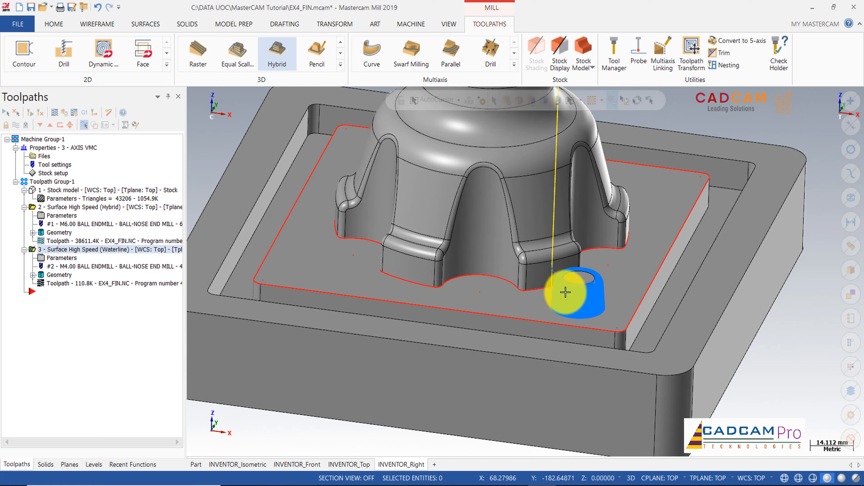
Backplot the Waterline toolpath around the small boss and slow down the playback.
scroll(573, 292, down, 3)
middle_drag(573, 292, 577, 286)
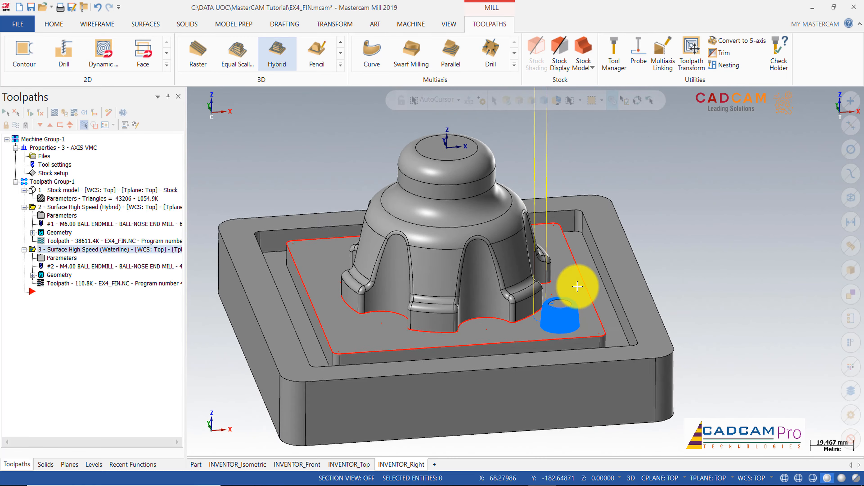
scroll(578, 286, up, 2)
scroll(579, 287, down, 3)
scroll(579, 287, up, 5)
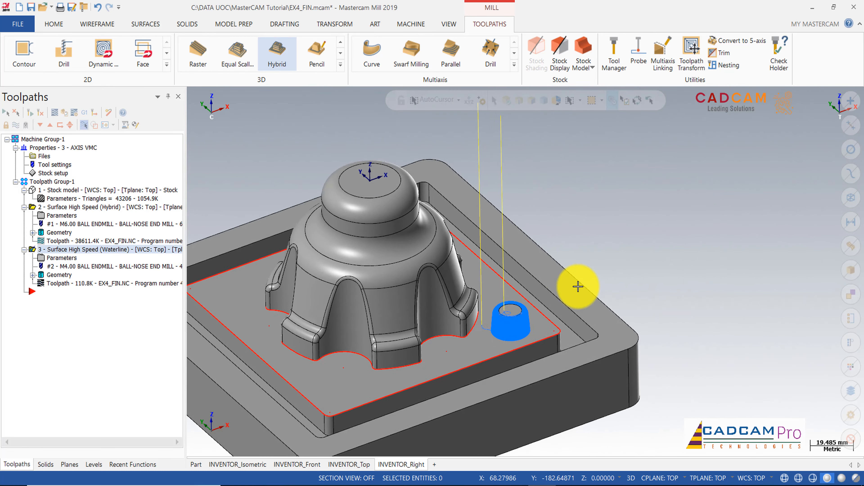
click(54, 112)
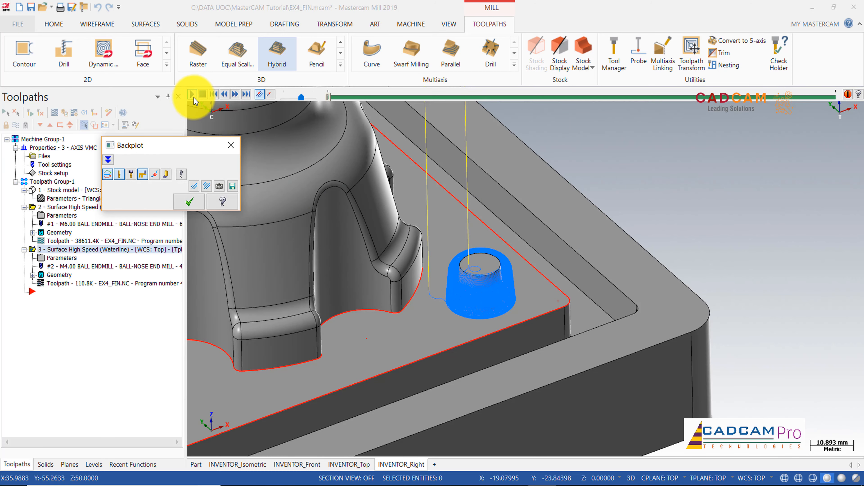
click(192, 95)
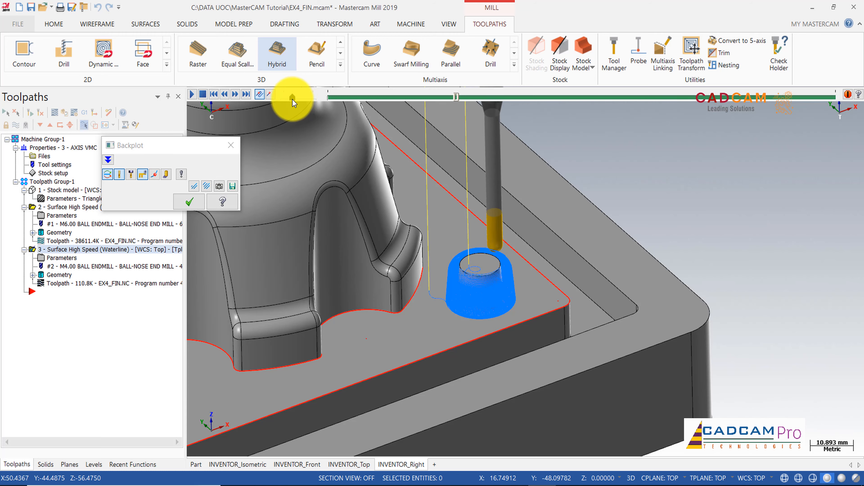
scroll(477, 259, up, 3)
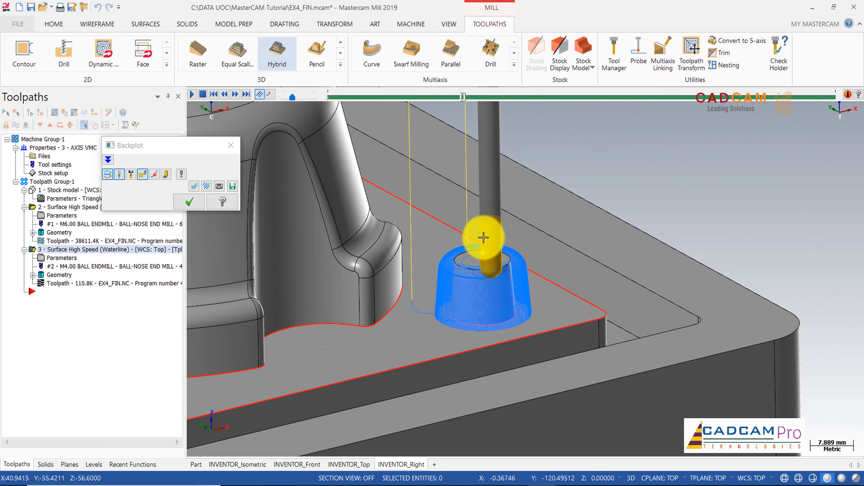
middle_drag(483, 237, 459, 271)
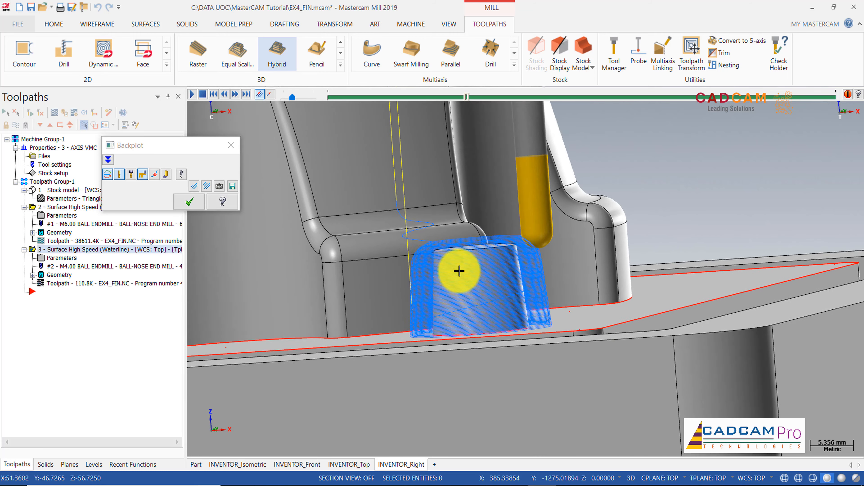
scroll(459, 271, up, 3)
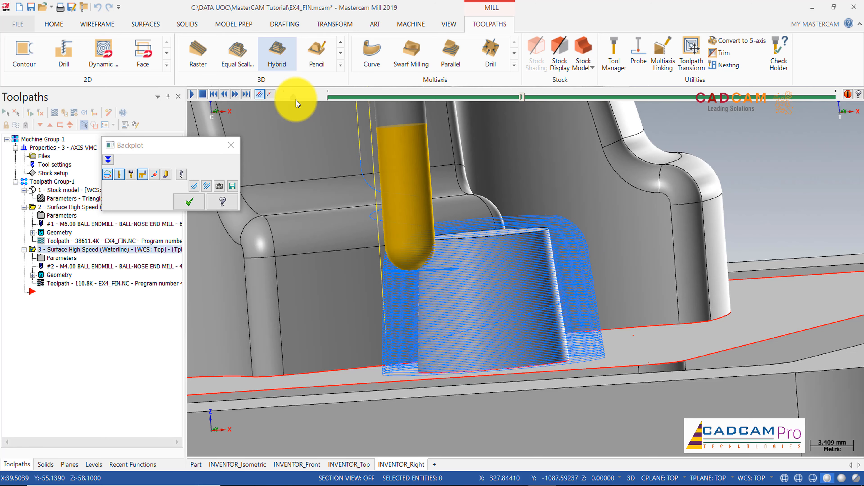
drag(296, 100, 293, 101)
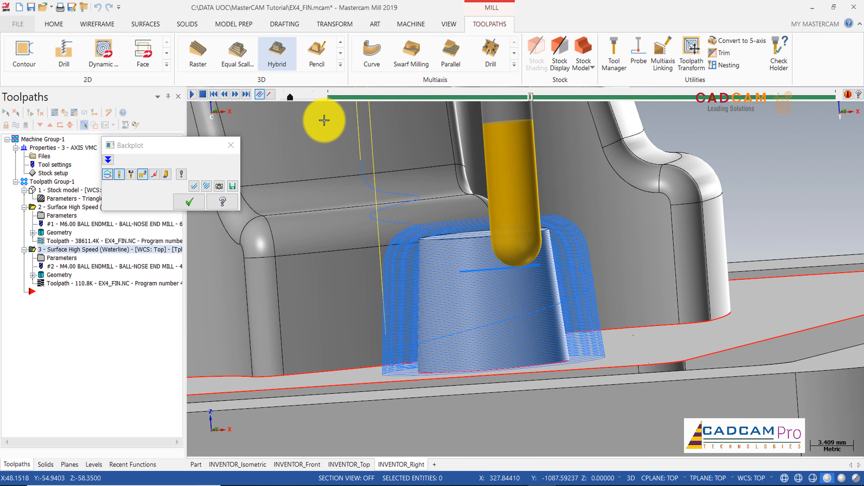
Examine the ball-nose tool's motion around the small boss from several angles, then close the backplot.
scroll(496, 260, down, 4)
middle_drag(508, 257, 609, 266)
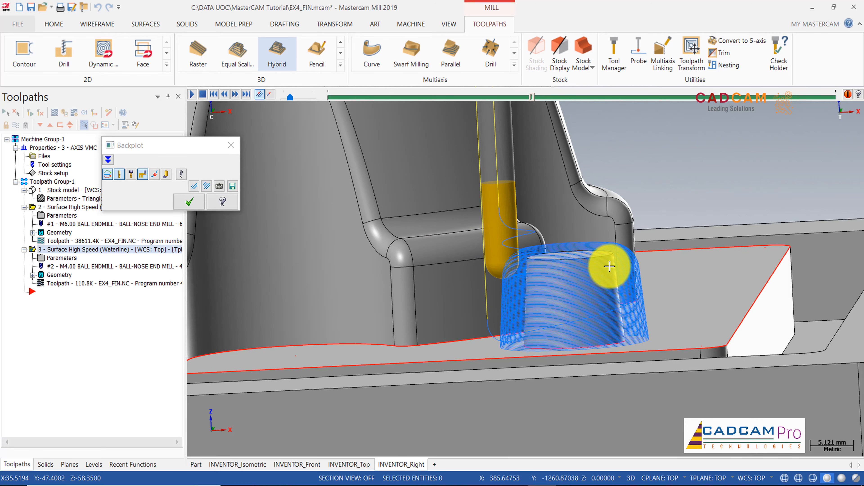
scroll(609, 267, down, 1)
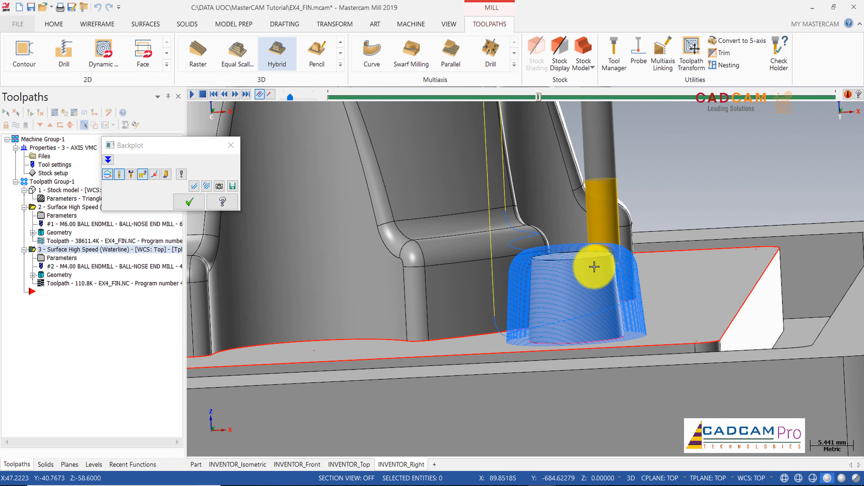
scroll(592, 269, down, 1)
middle_drag(588, 273, 693, 285)
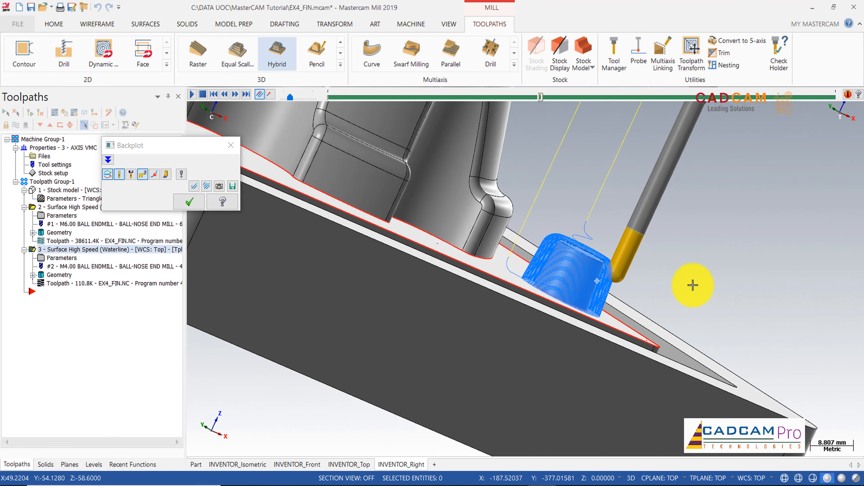
scroll(550, 251, up, 2)
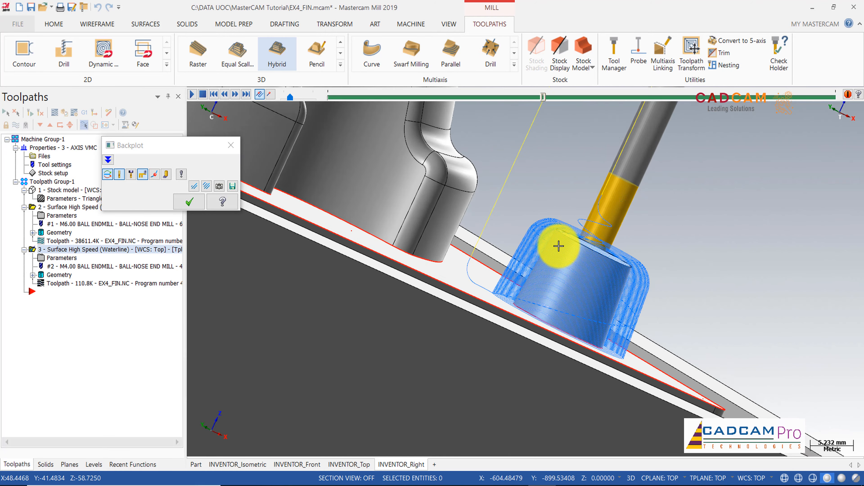
middle_drag(573, 269, 494, 272)
click(189, 201)
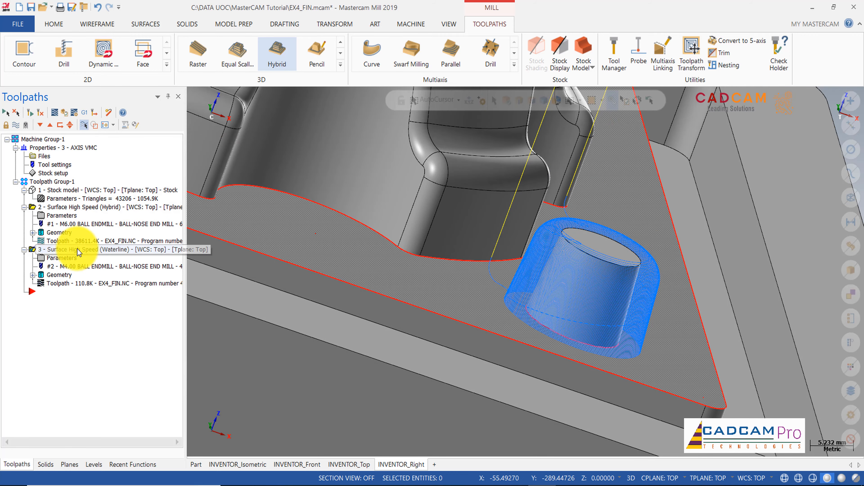
Reopen the Waterline operation's model geometry and delete the empty machining group.
click(77, 250)
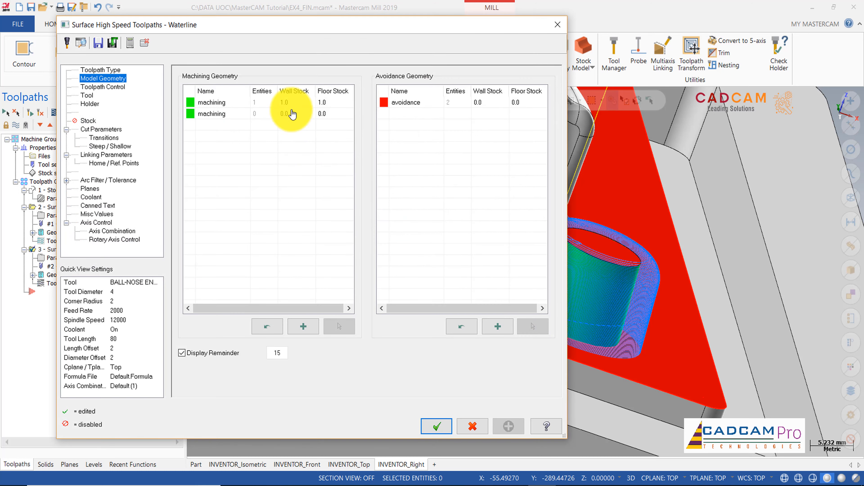
click(290, 117)
right_click(291, 117)
click(318, 170)
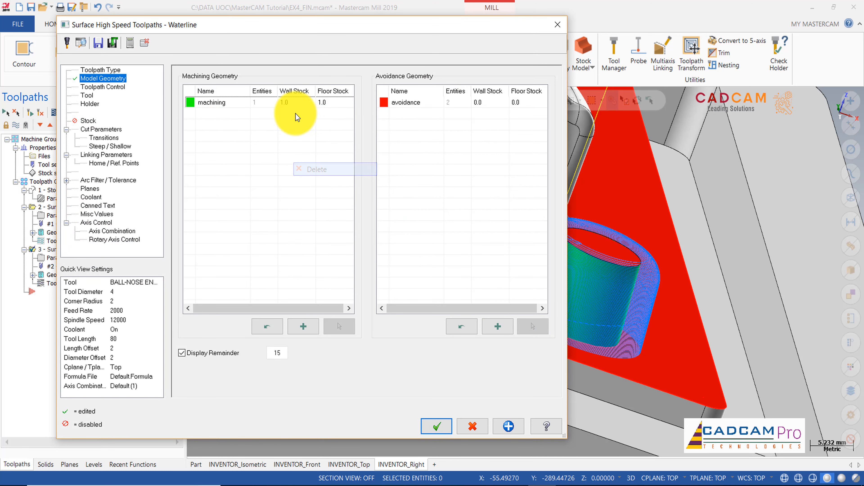
Set the remaining machining group's wall stock and floor stock to 0 and regenerate the Waterline toolpath.
click(296, 107)
text(0)
click(334, 110)
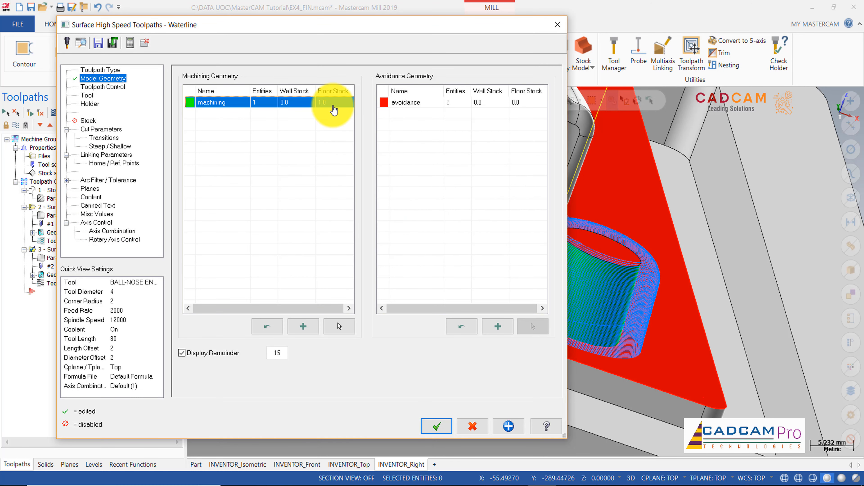
click(296, 112)
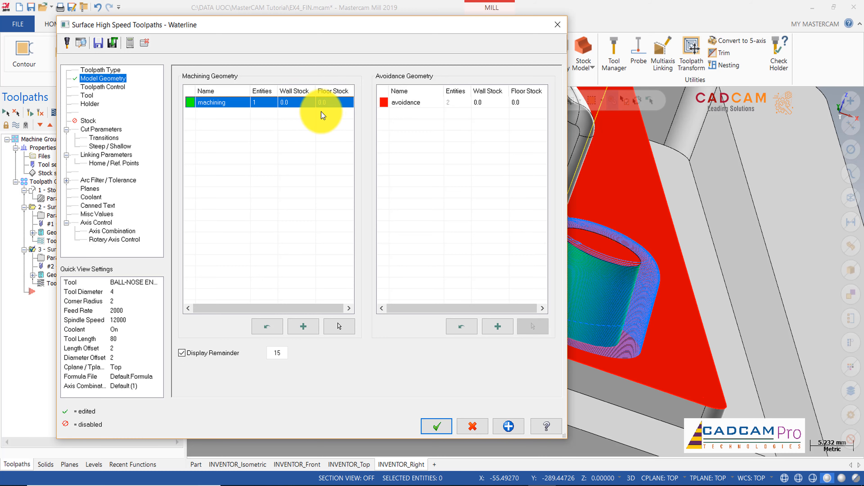
click(439, 427)
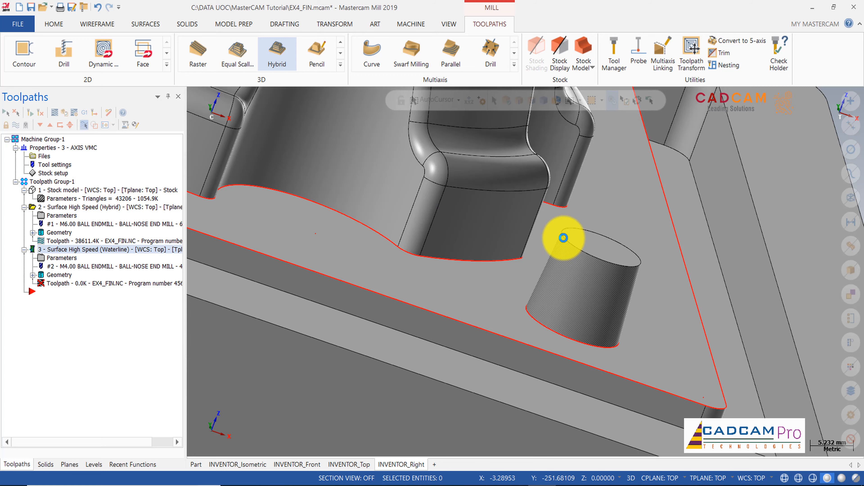
middle_drag(593, 253, 173, 257)
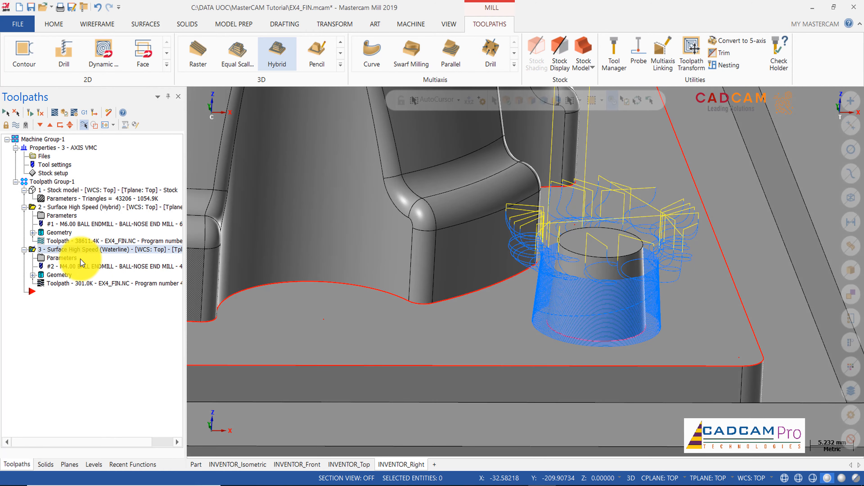
Delete the Waterline operation's empty machining and avoidance groups and set the remaining machining group's wall stock and floor stock to 0.
click(73, 261)
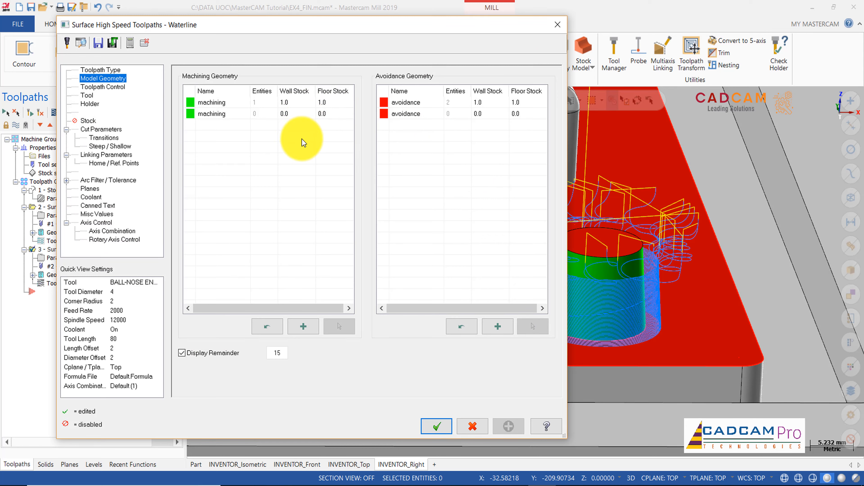
click(297, 106)
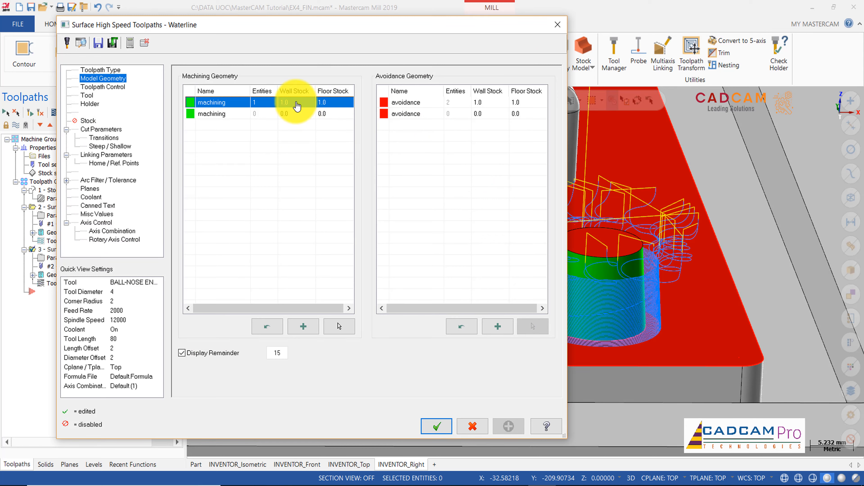
click(297, 114)
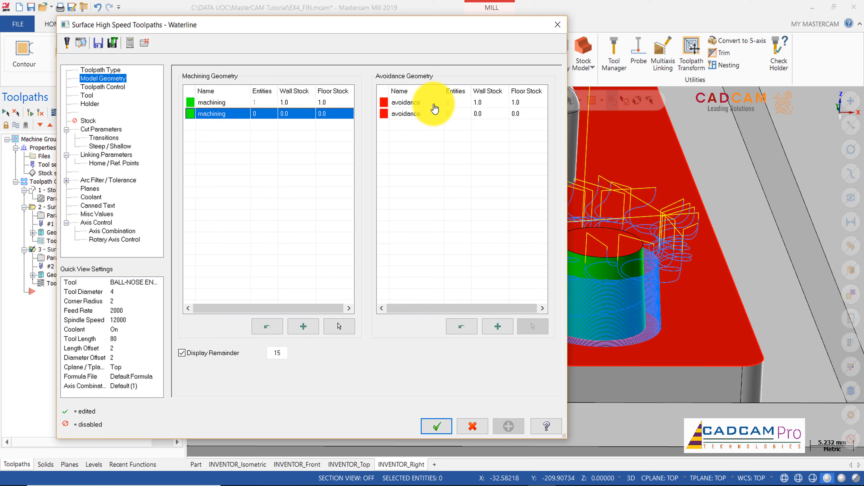
right_click(321, 116)
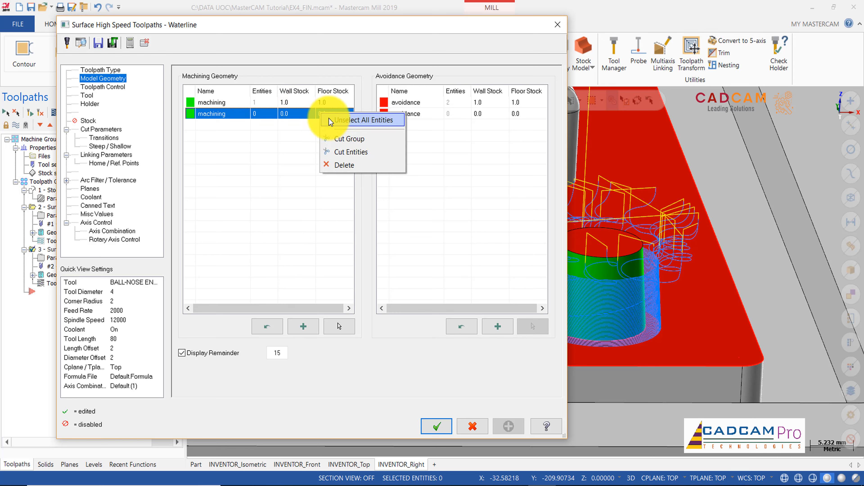
click(344, 169)
right_click(429, 118)
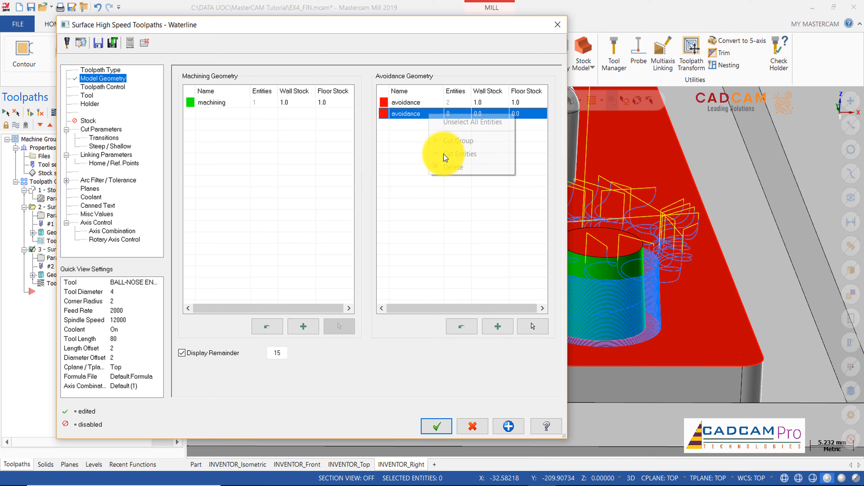
click(457, 171)
click(294, 108)
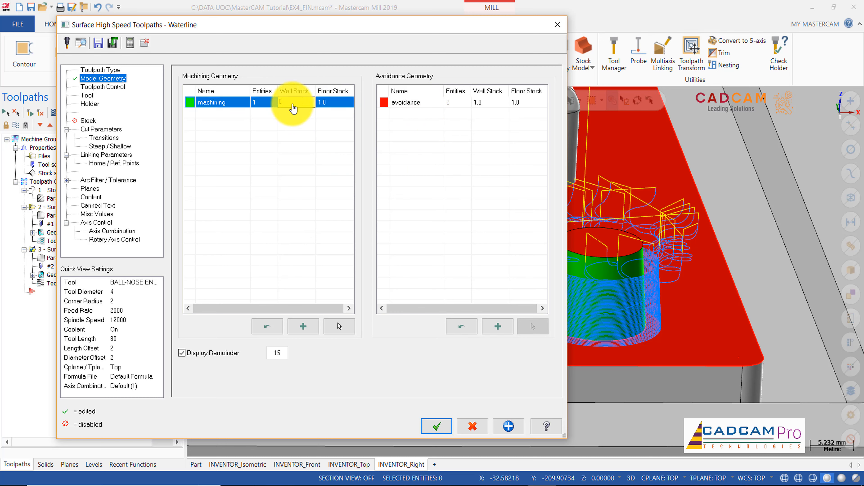
click(323, 108)
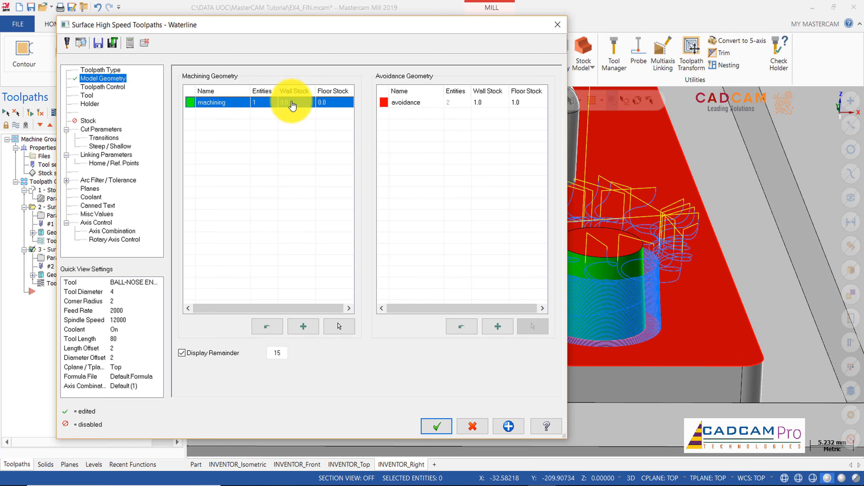
Replace the remaining avoidance group with a new one containing only the flat floor face around the small boss.
click(429, 103)
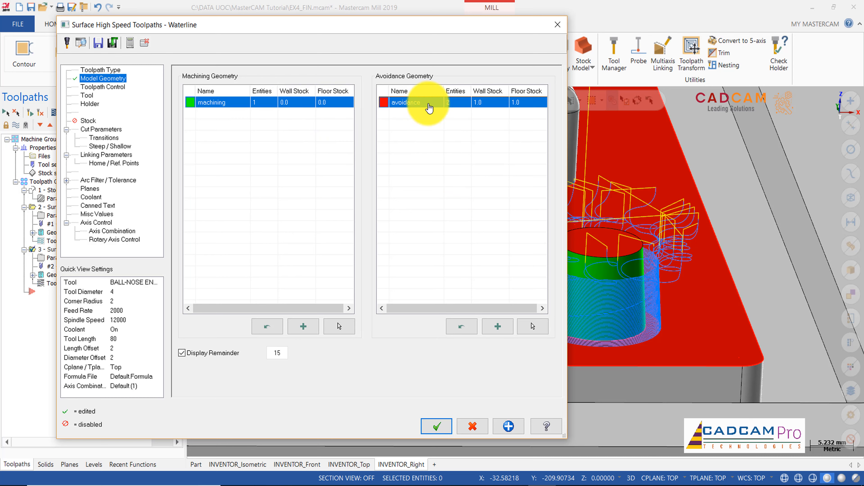
right_click(429, 105)
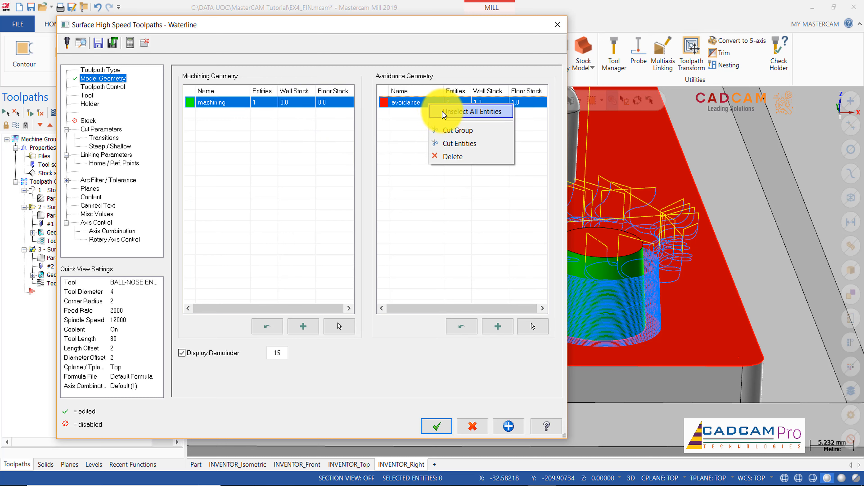
click(444, 158)
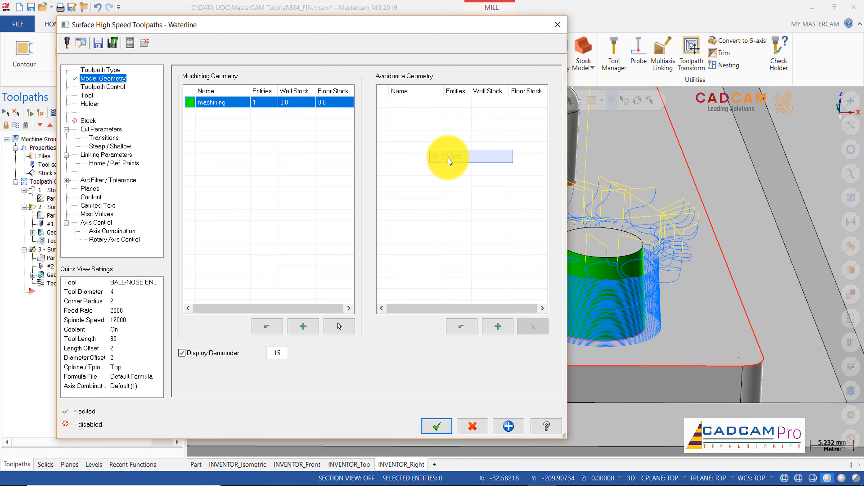
click(498, 327)
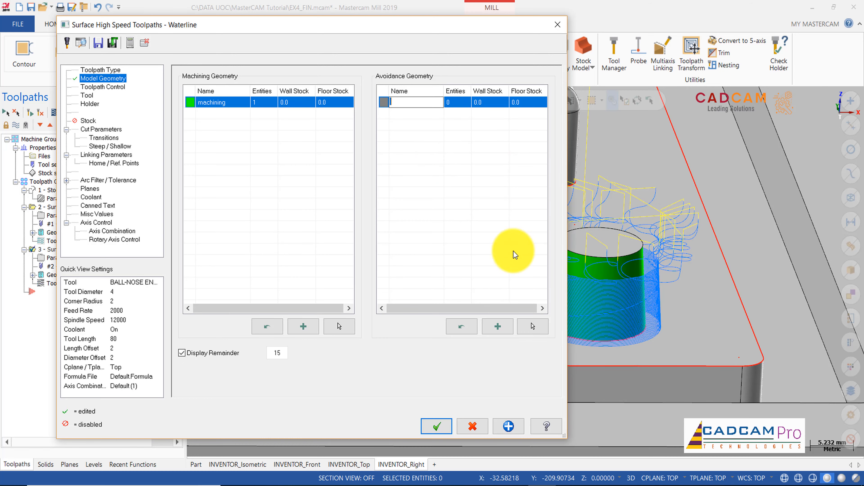
click(535, 327)
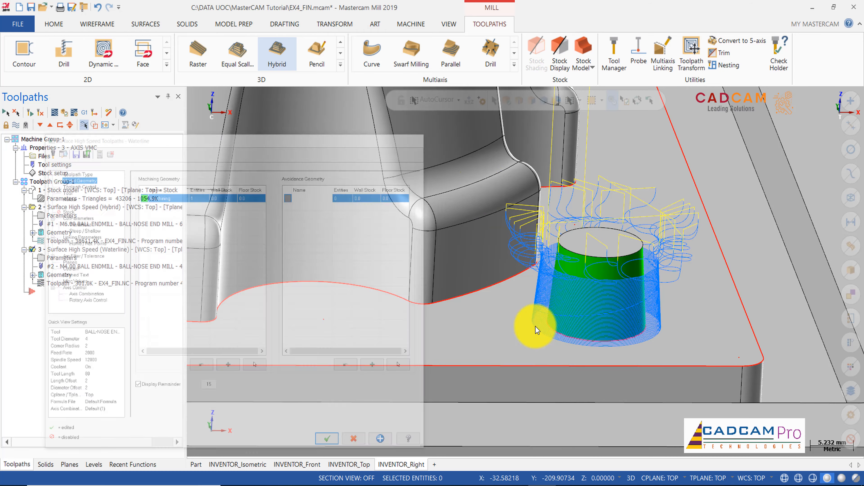
click(717, 307)
click(493, 126)
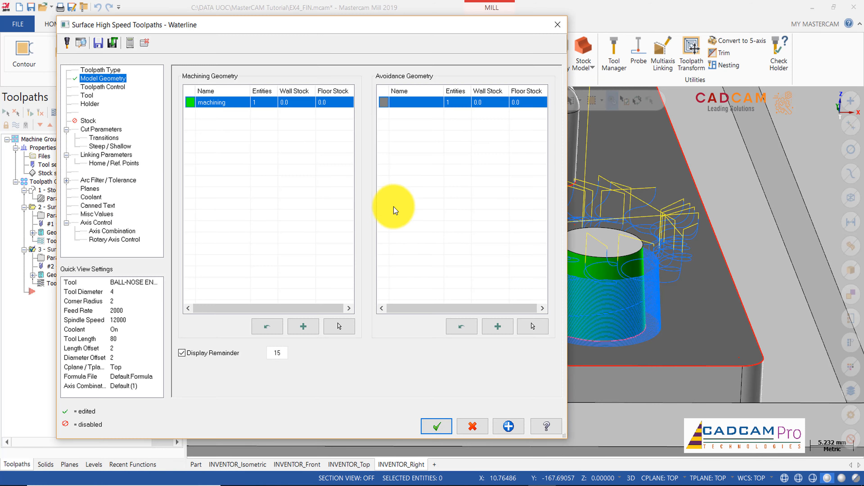
Accept the Waterline parameters to regenerate the toolpath and inspect its passes around the small boss.
click(437, 426)
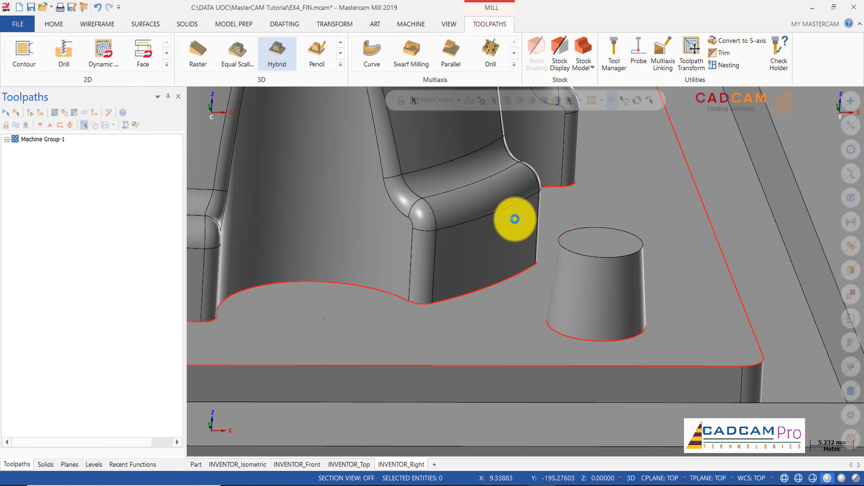
middle_drag(579, 265, 531, 260)
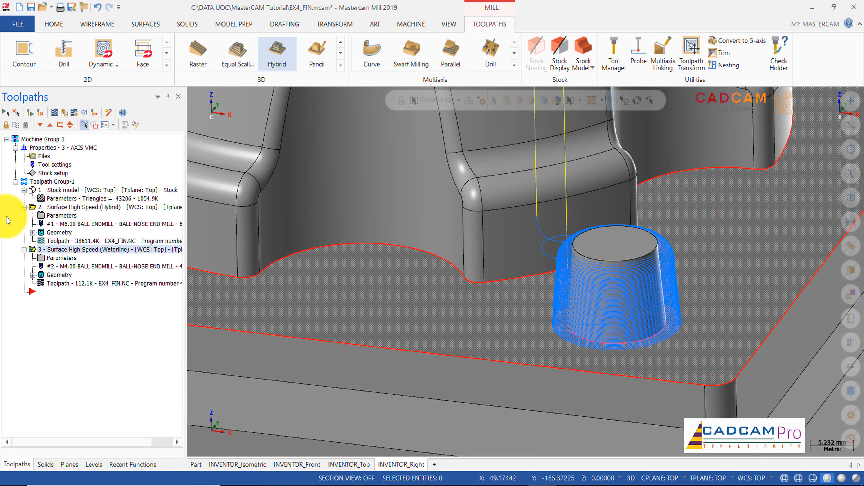
Backplot the Waterline toolpath at a reduced playback speed and watch the 4 mm ball-nose tool move around the small boss.
click(54, 114)
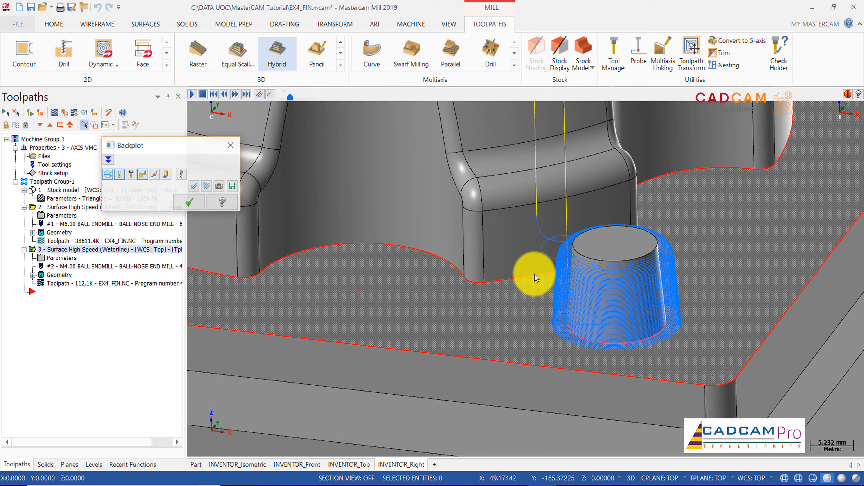
click(193, 94)
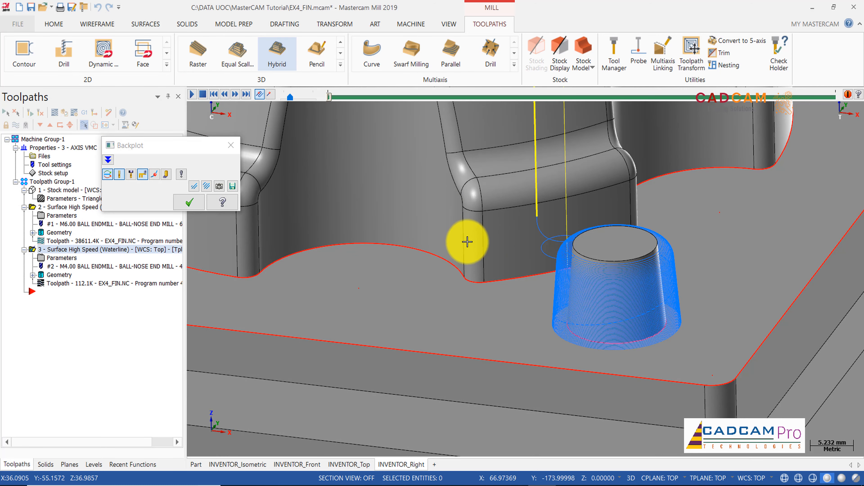
scroll(479, 267, down, 4)
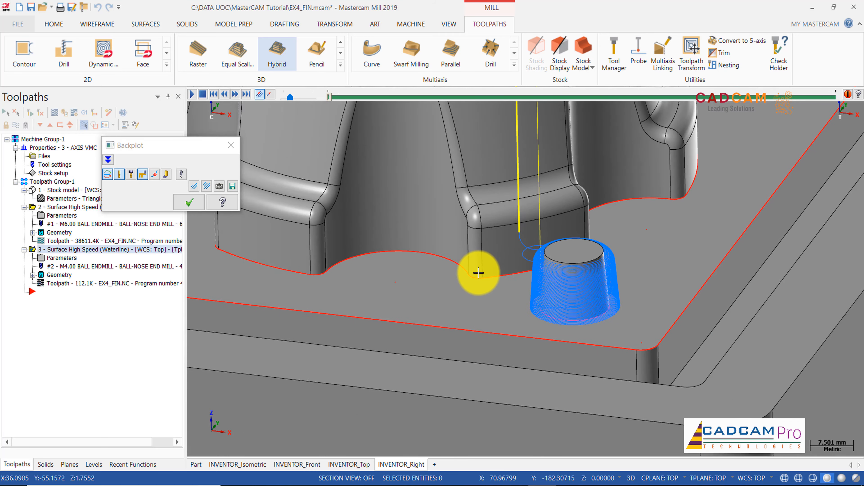
scroll(518, 221, up, 1)
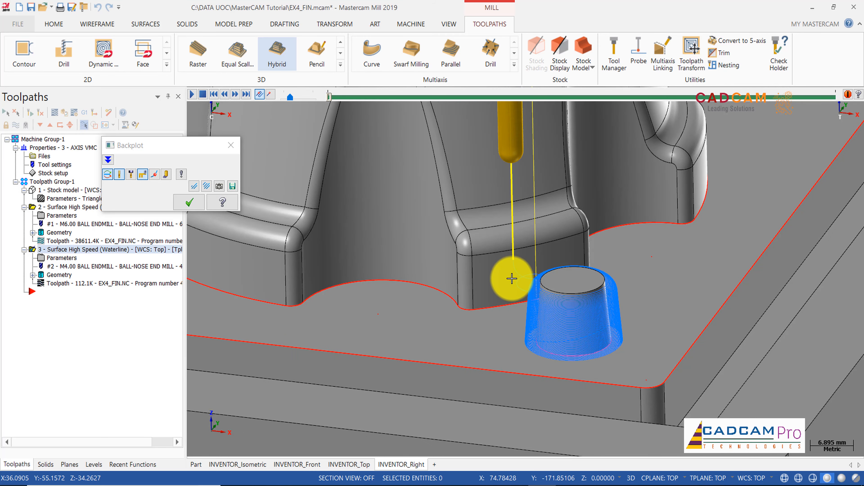
scroll(531, 293, up, 2)
scroll(543, 299, up, 1)
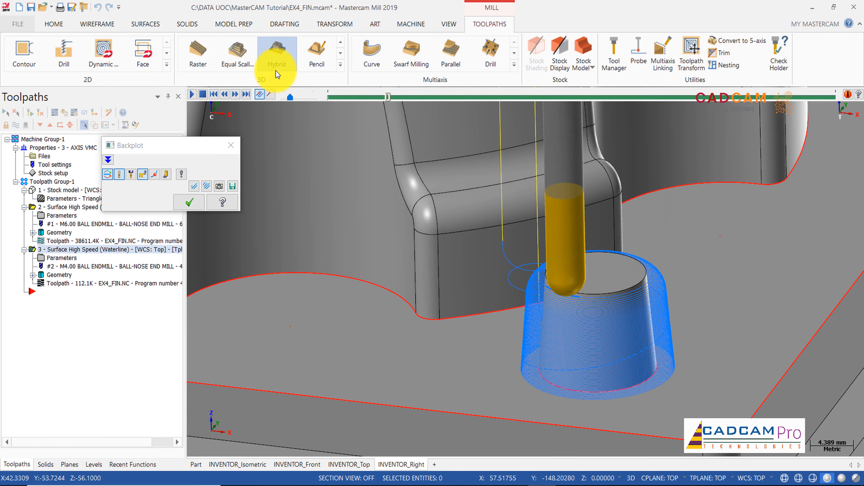
drag(299, 99, 287, 99)
middle_drag(571, 255, 704, 251)
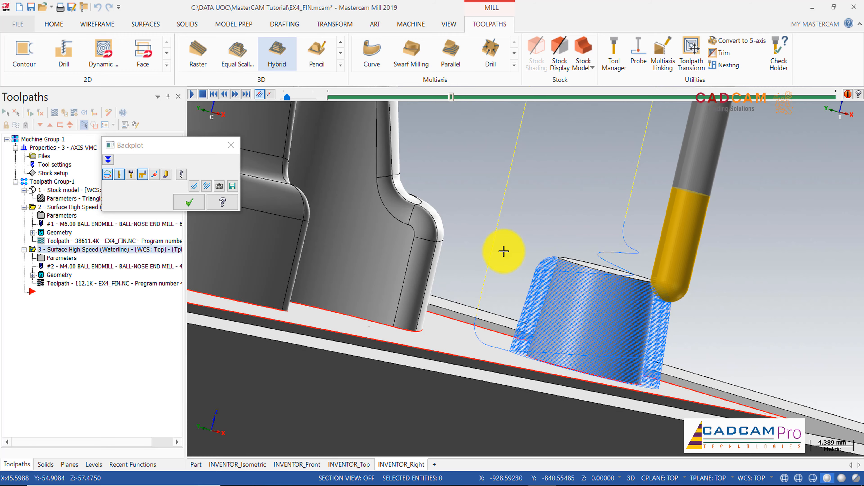
Examine the tool's passes at the small boss's base from several angles, and close the backplot.
middle_drag(602, 277, 680, 324)
scroll(610, 247, down, 5)
scroll(680, 325, up, 3)
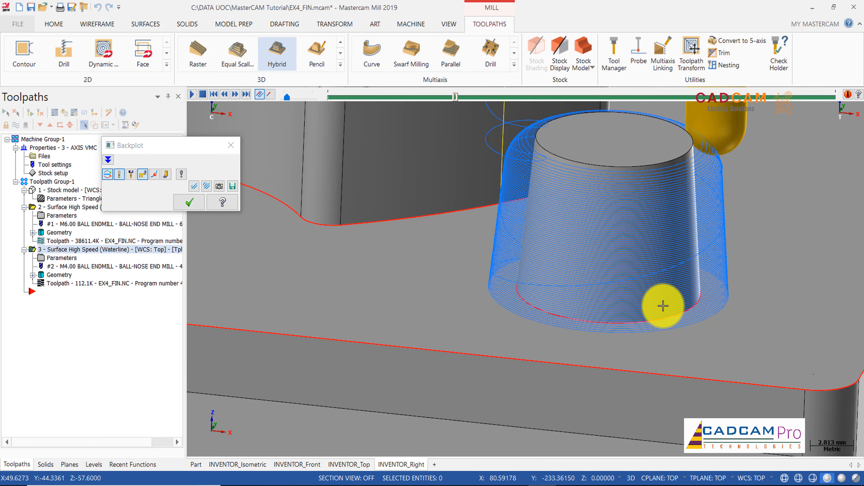
scroll(589, 328, up, 2)
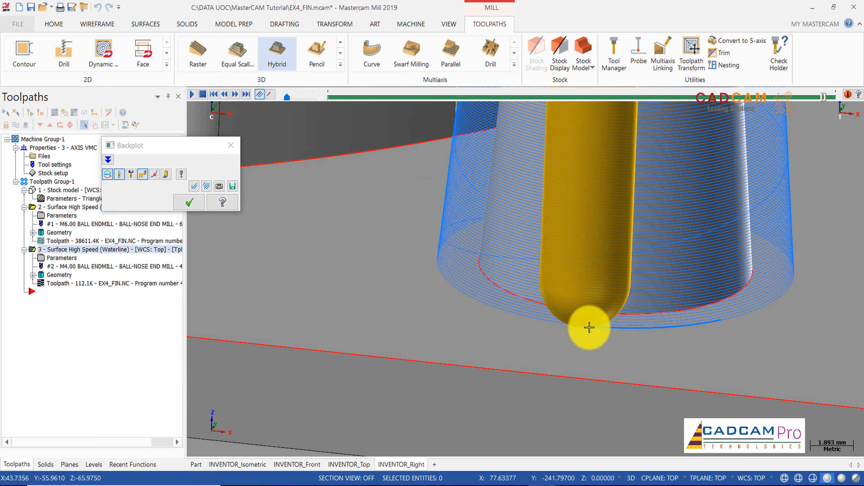
middle_drag(591, 322, 713, 284)
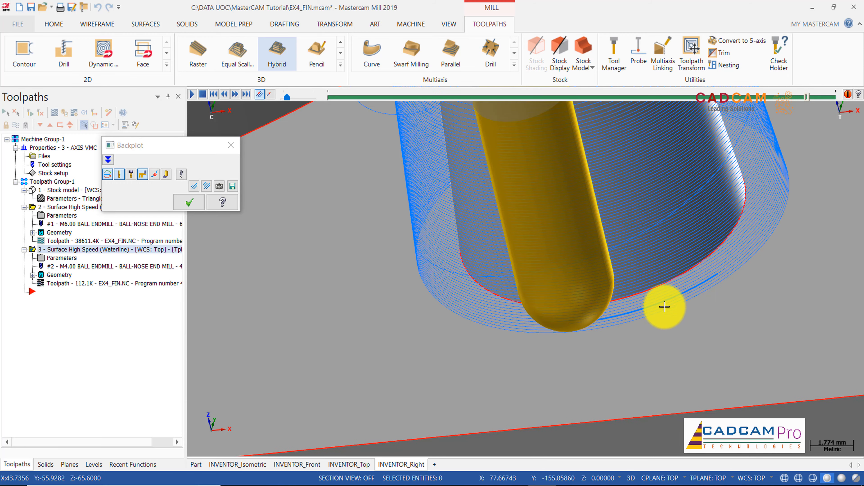
middle_drag(626, 311, 553, 304)
scroll(553, 305, down, 10)
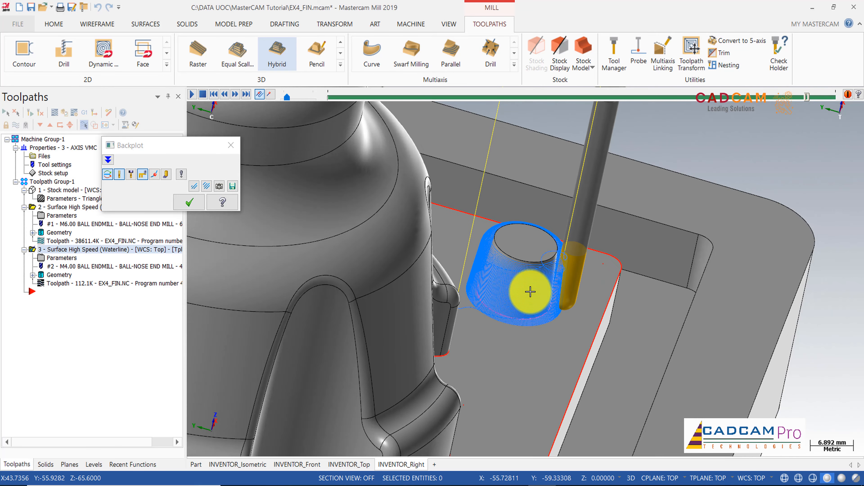
scroll(527, 272, down, 3)
middle_drag(471, 251, 244, 249)
click(198, 207)
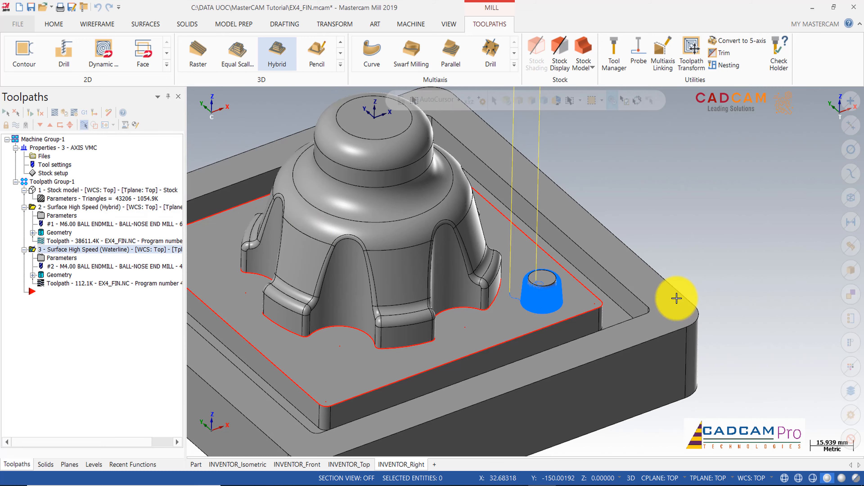
key(alt+7)
scroll(676, 300, down, 2)
middle_drag(650, 272, 618, 261)
click(60, 215)
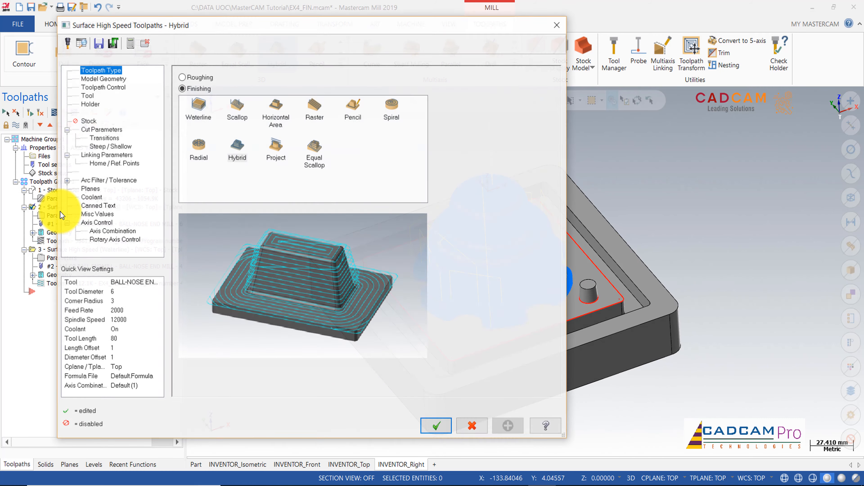
click(473, 427)
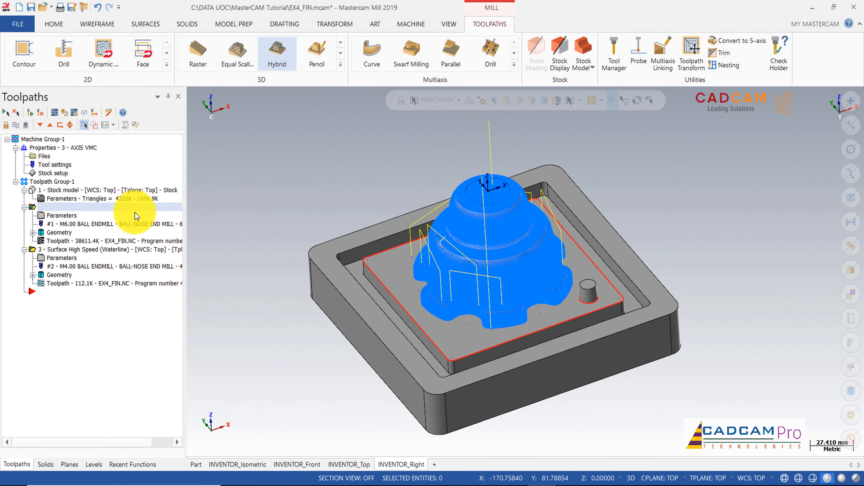
Select all operations in Toolpath Group-1 so the Hybrid and Waterline toolpaths are shown together.
click(52, 182)
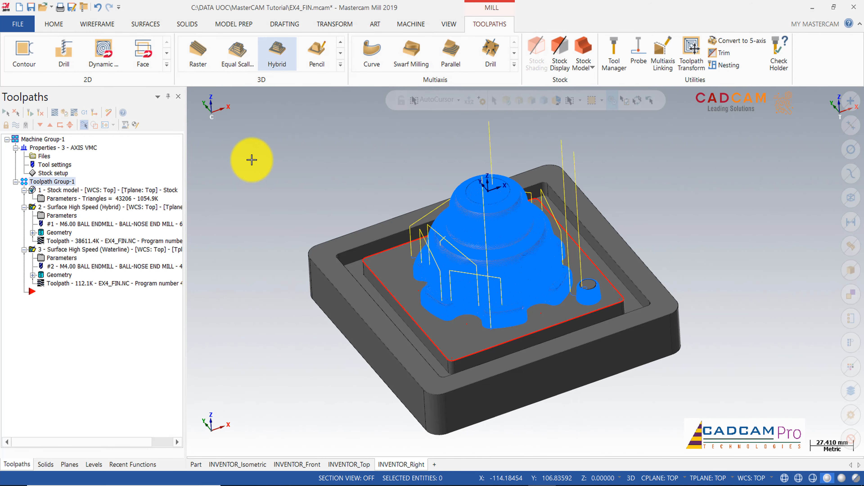
mouse_move(363, 179)
middle_down()
mouse_move(366, 164)
mouse_move(378, 168)
mouse_move(379, 187)
middle_up()
scroll(379, 192, up, 1)
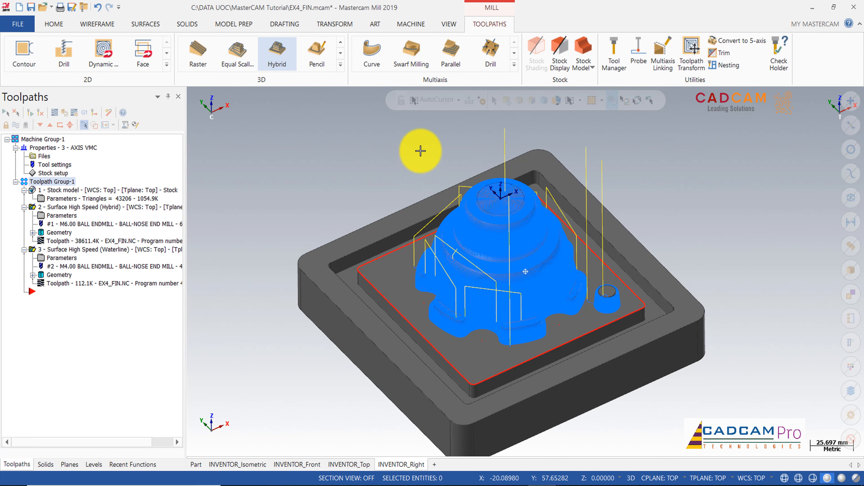
middle_drag(420, 151, 416, 150)
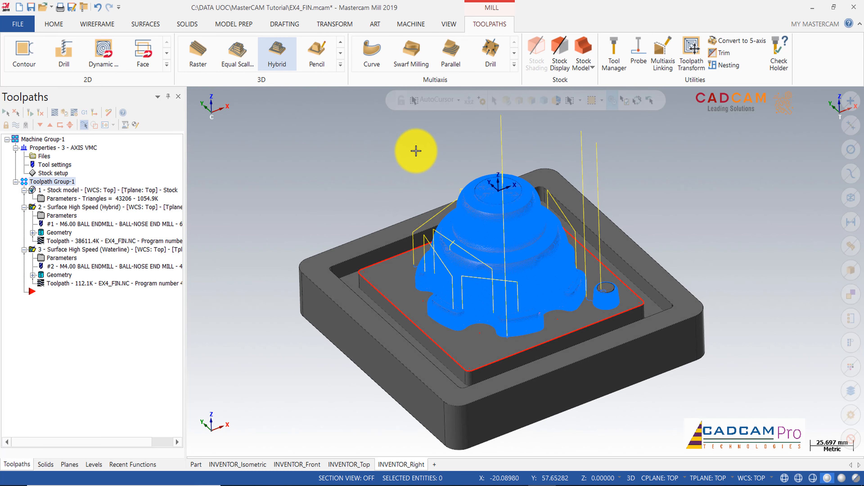
Launch Machine Simulation for the selected operations on the 5_5AXGEN_VMCTTAB machine and switch to its window.
click(516, 67)
click(293, 151)
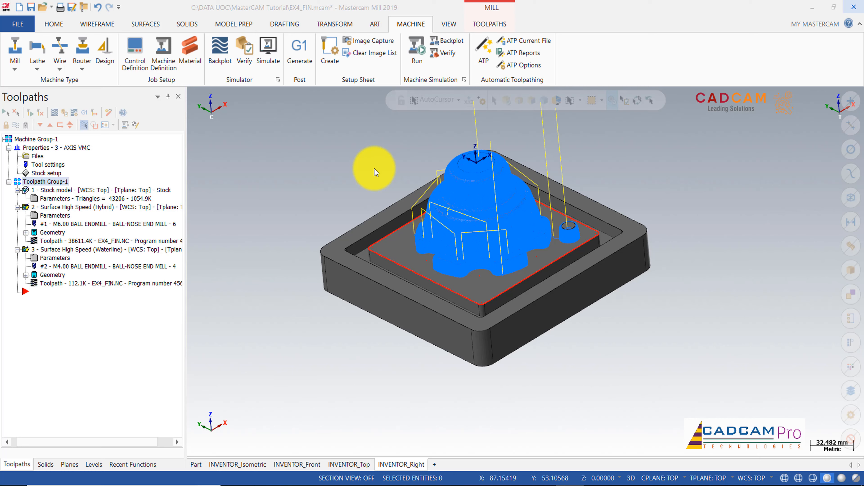
scroll(361, 172, down, 2)
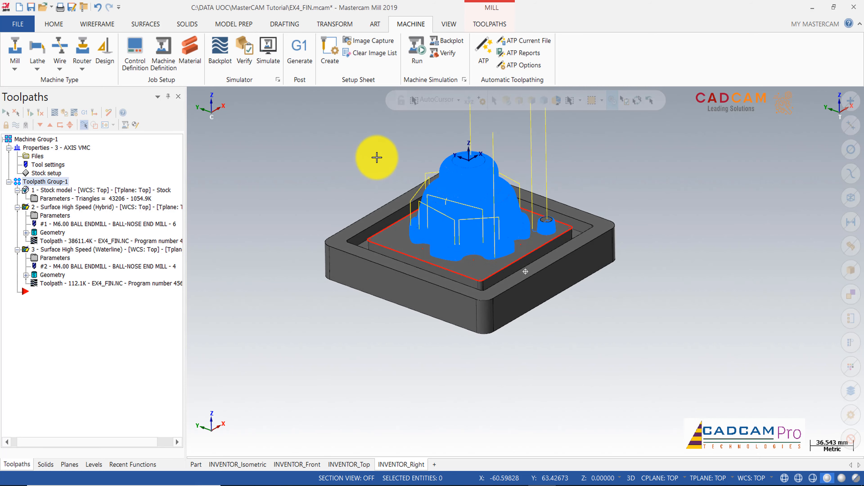
scroll(361, 173, down, 1)
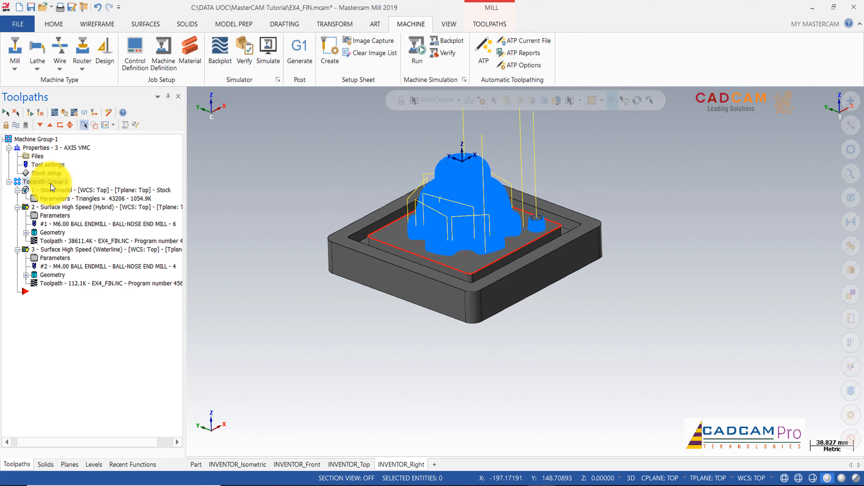
click(464, 80)
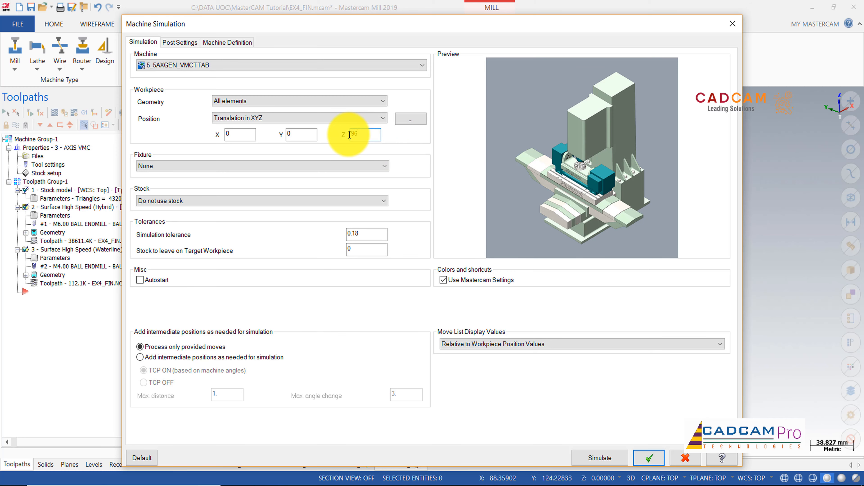
click(623, 463)
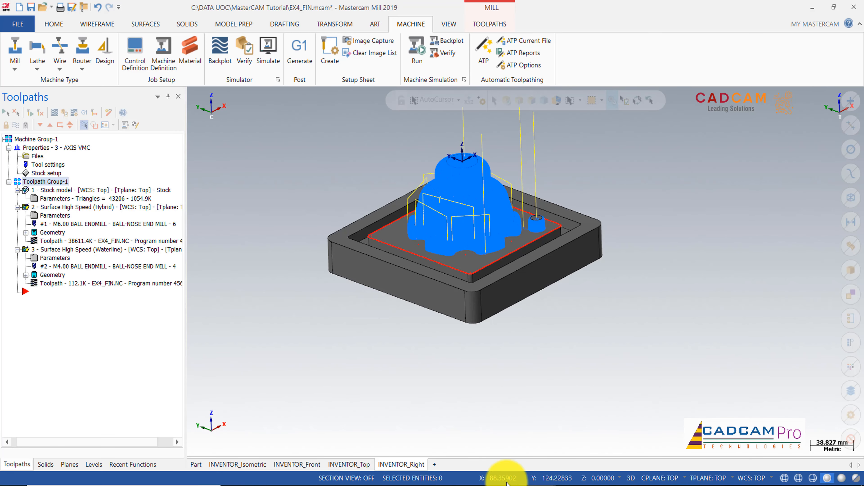
mouse_move(547, 482)
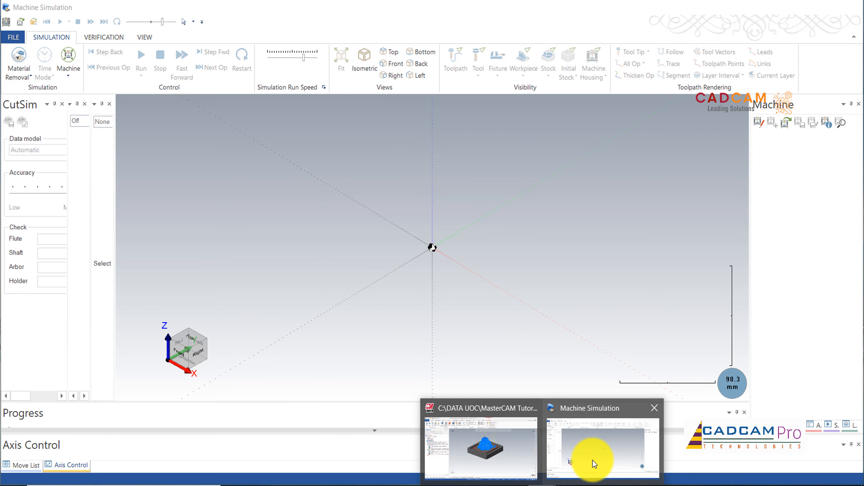
click(593, 461)
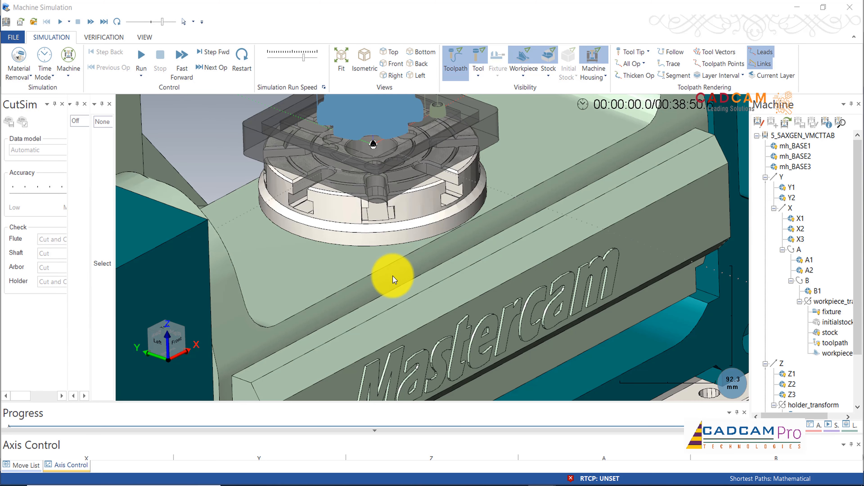
Hide the toolpath in the simulation view, keeping the tool and machine visible around the workpiece.
scroll(393, 276, down, 4)
scroll(425, 296, up, 3)
middle_drag(425, 297, 511, 250)
click(479, 72)
click(455, 58)
scroll(461, 249, down, 3)
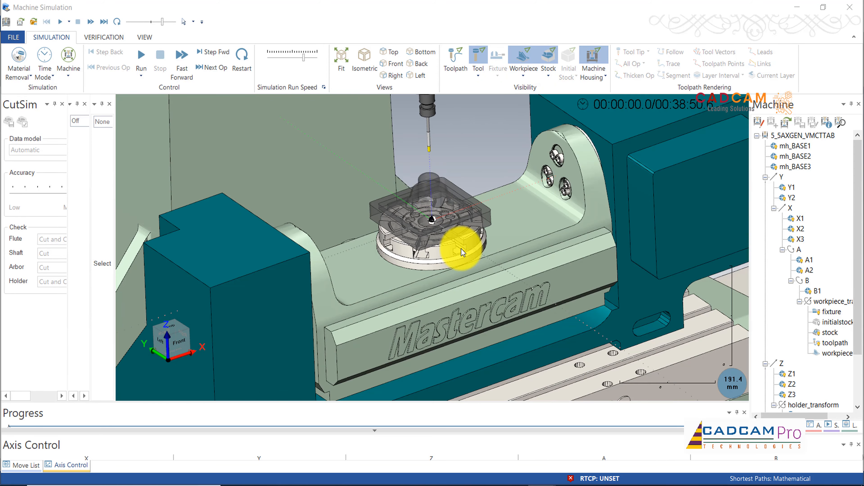
scroll(442, 218, up, 4)
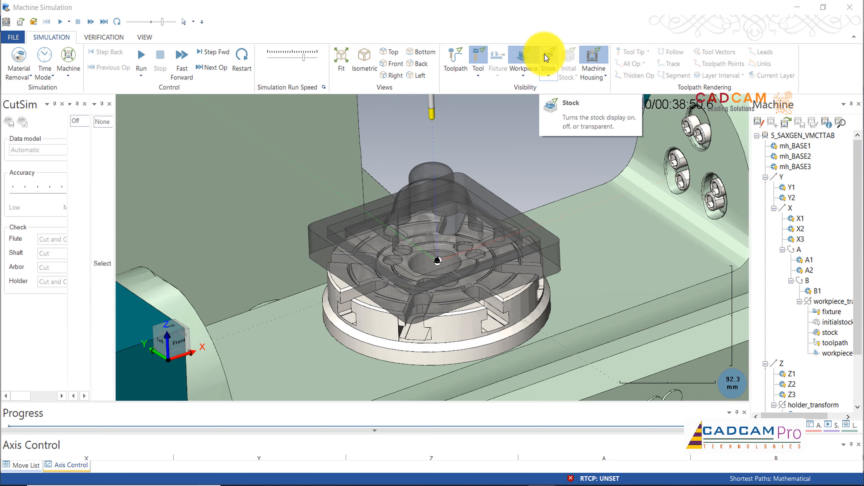
Change the workpiece display from transparent to solid and set the stock display to Show.
click(526, 62)
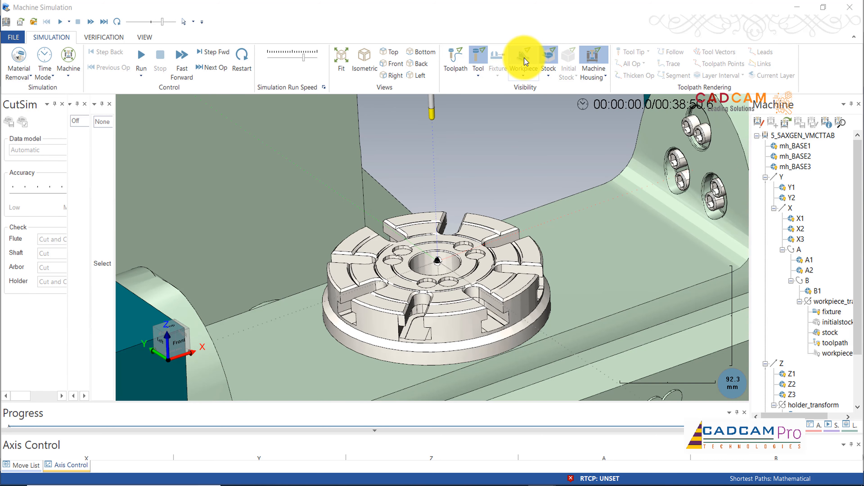
click(526, 61)
scroll(458, 164, up, 3)
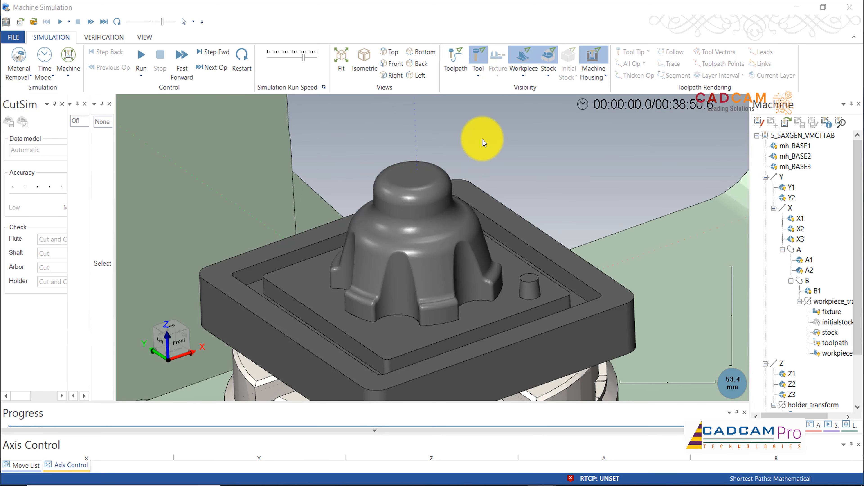
click(544, 77)
click(552, 85)
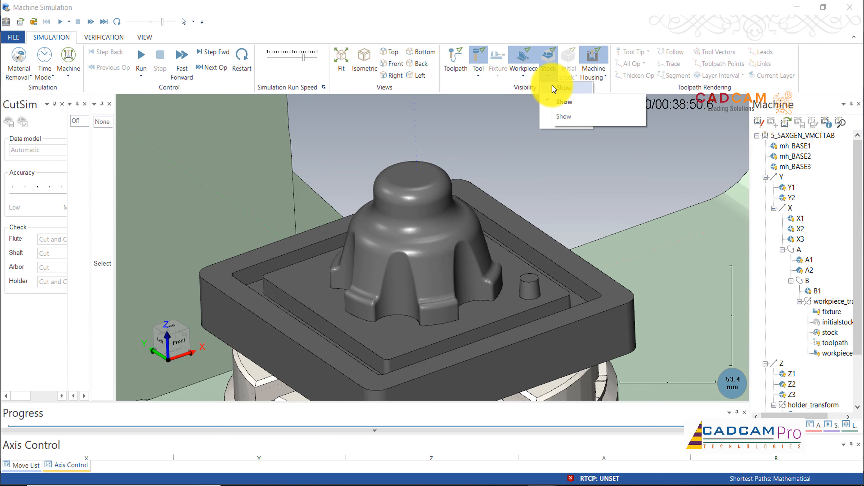
Run the machine simulation, adjusting the run speed, and watch the tool and spindle move over the dome.
scroll(521, 179, down, 2)
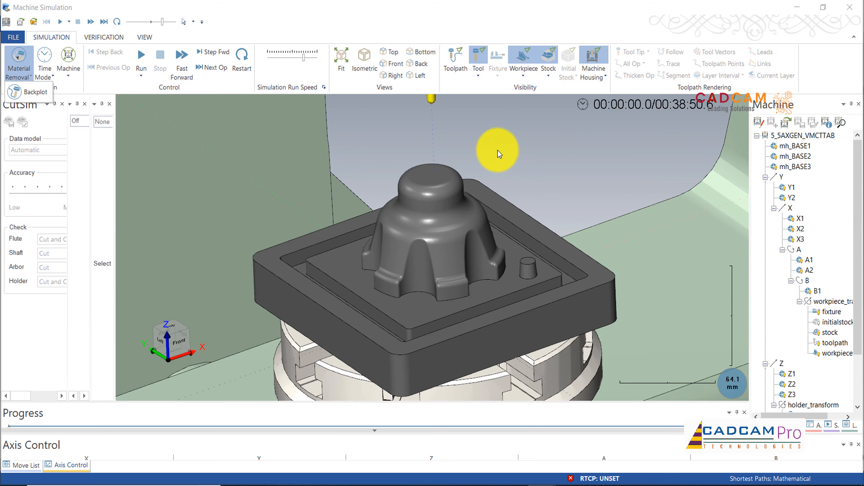
scroll(543, 154, down, 1)
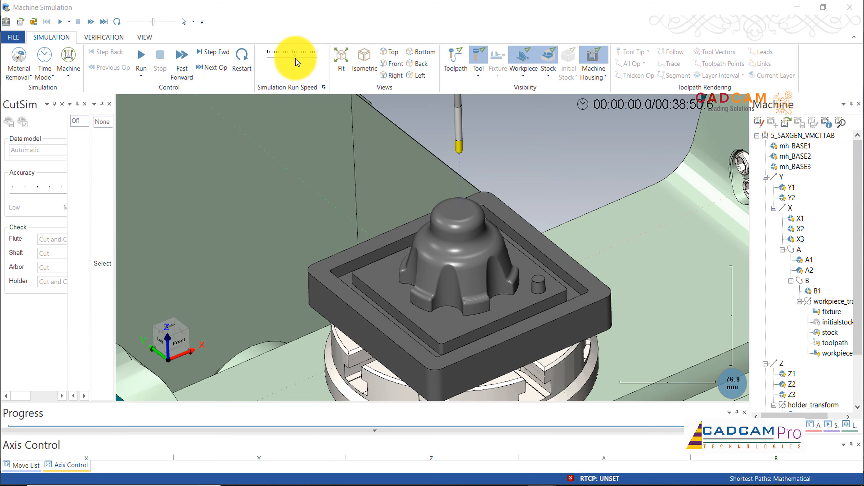
click(143, 59)
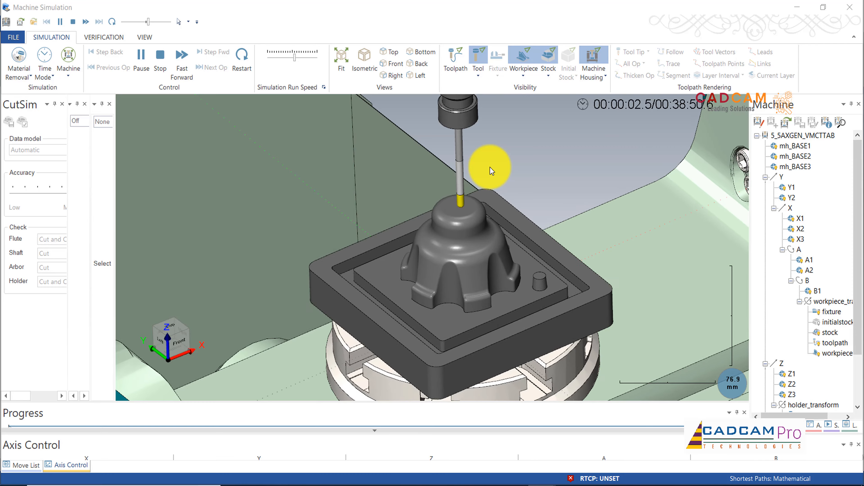
scroll(492, 177, down, 5)
scroll(498, 185, up, 5)
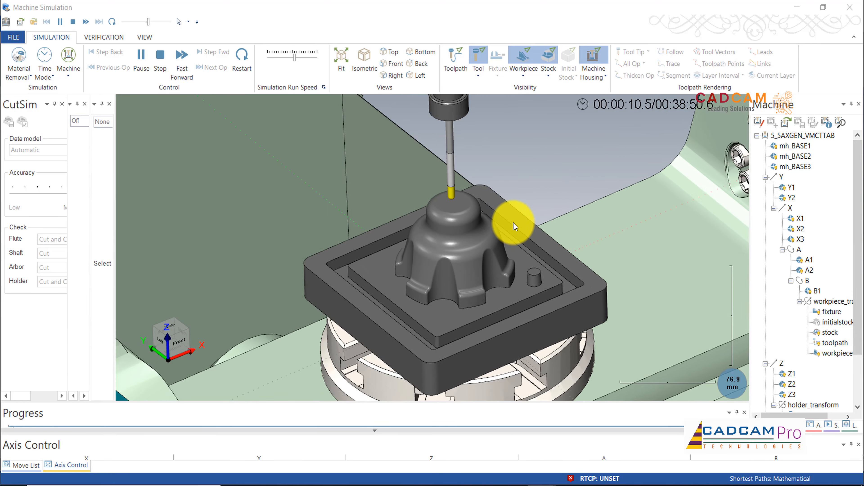
scroll(478, 314, down, 5)
scroll(479, 314, down, 5)
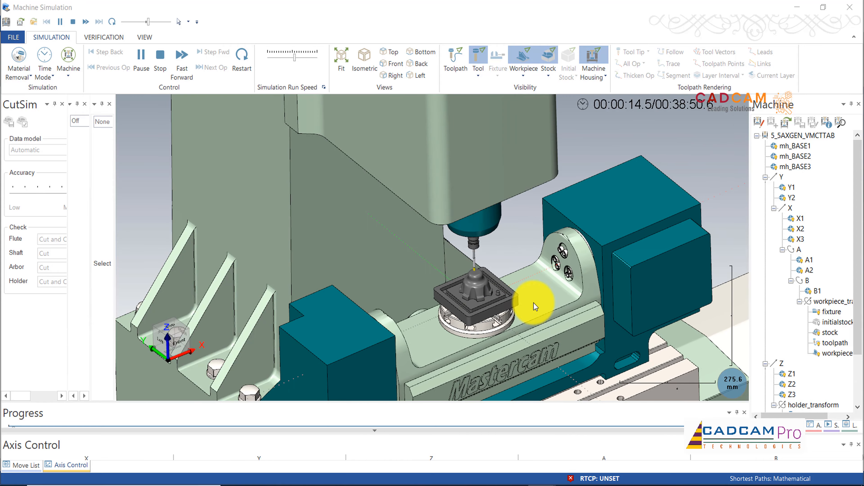
scroll(587, 305, up, 5)
scroll(587, 304, up, 2)
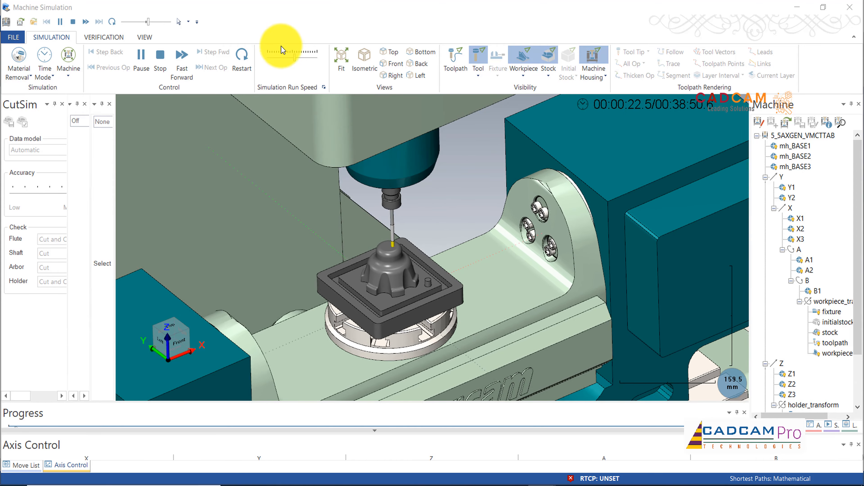
drag(296, 58, 301, 59)
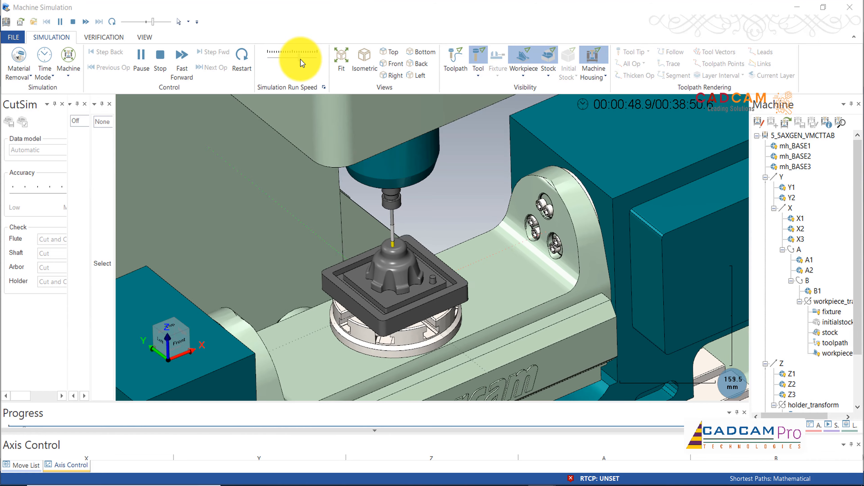
Slow the simulation run speed and examine the toolpath displayed over the dome and small boss, leaving it hidden again.
drag(302, 60, 292, 62)
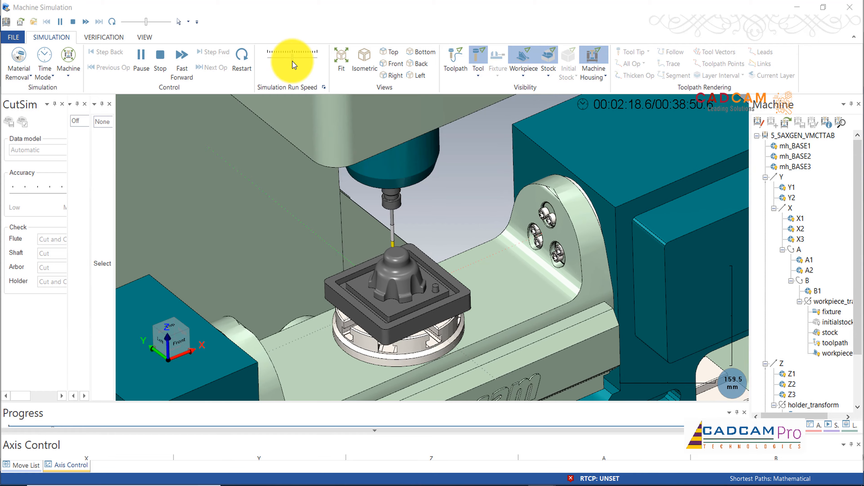
scroll(405, 264, up, 5)
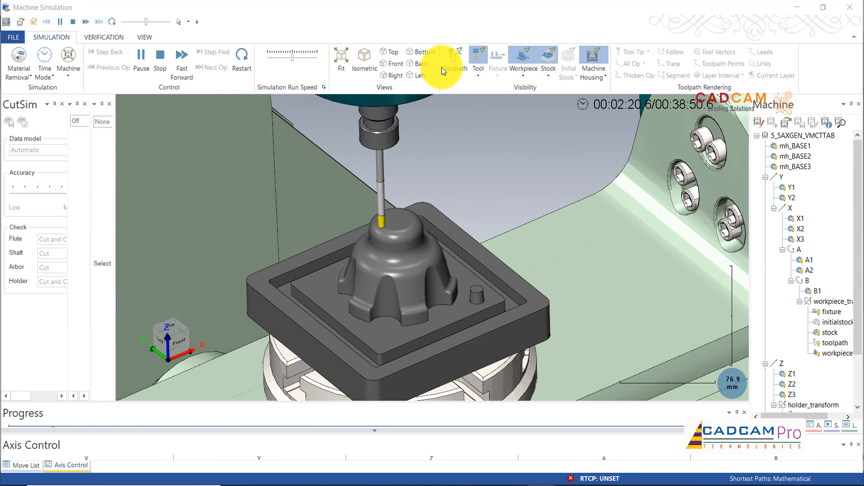
click(450, 62)
scroll(364, 237, up, 10)
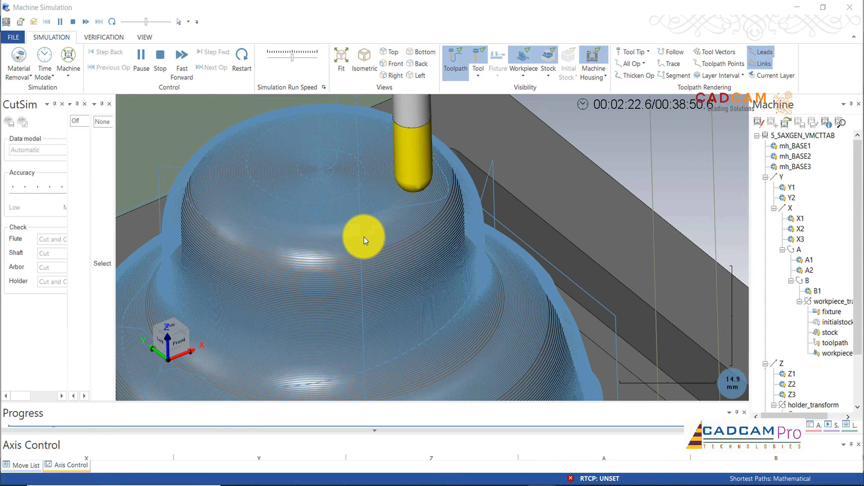
scroll(364, 237, down, 9)
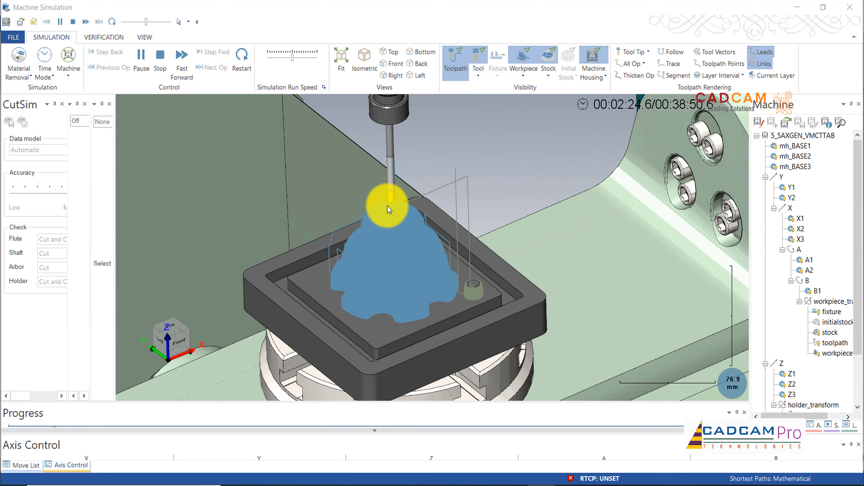
scroll(377, 265, up, 3)
scroll(377, 245, down, 4)
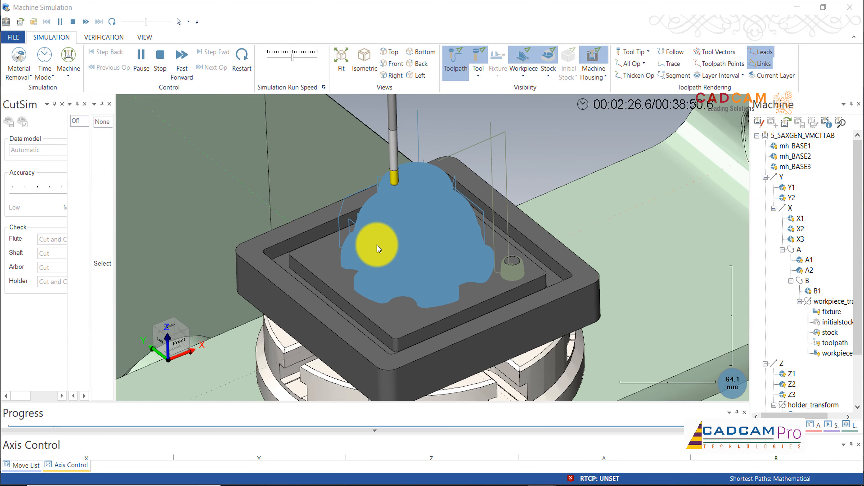
scroll(440, 221, down, 2)
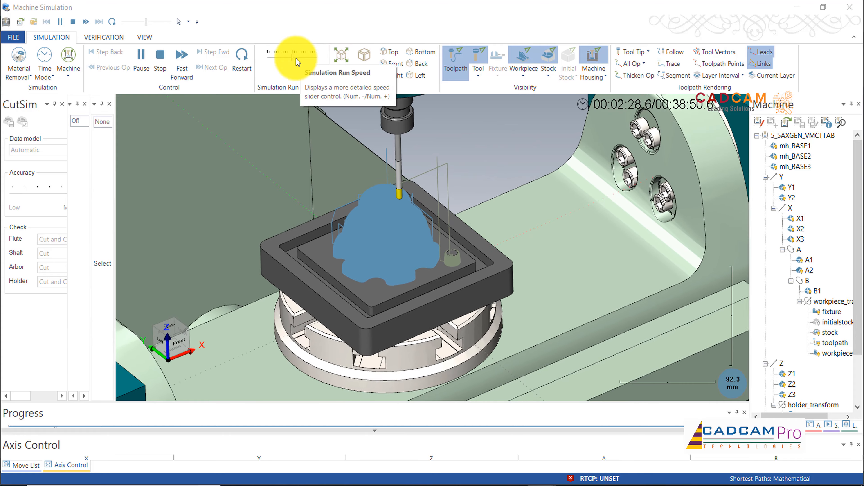
click(454, 64)
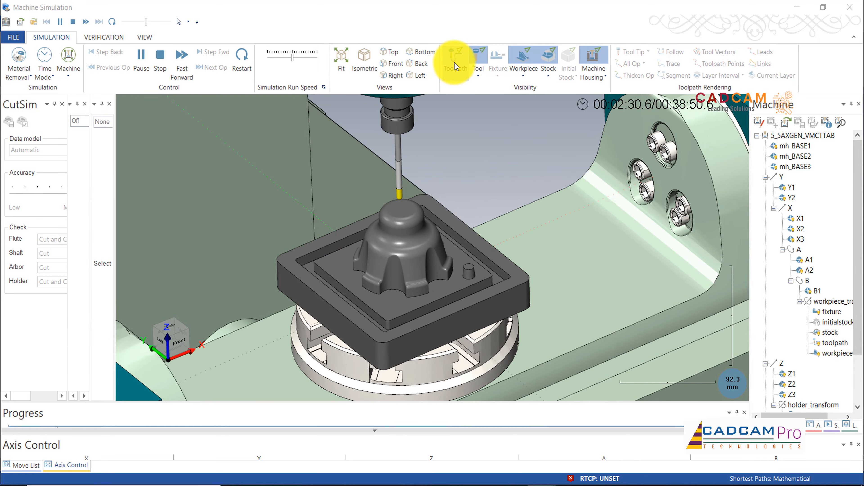
Cycle the workpiece visibility through its transparent display and return it to solid.
click(527, 55)
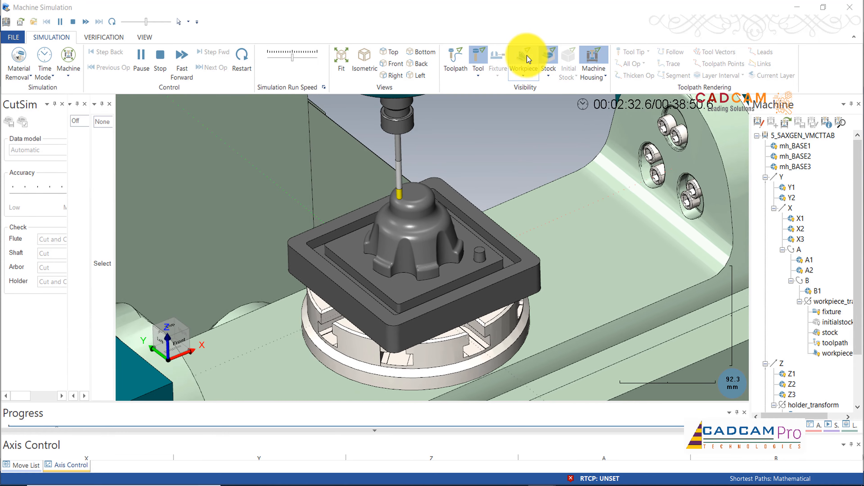
click(526, 56)
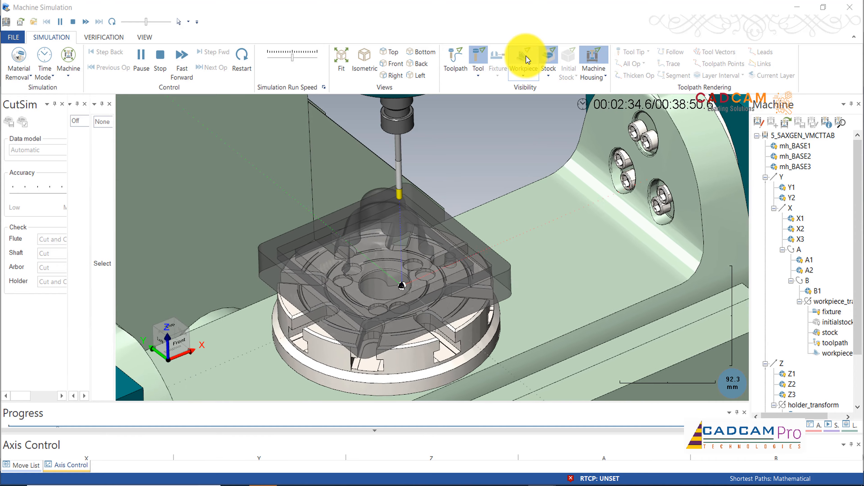
click(526, 56)
click(526, 56)
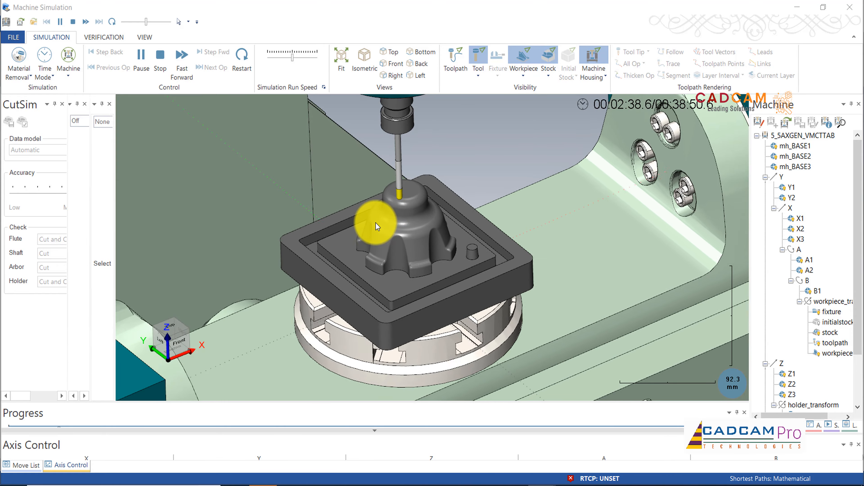
Pause the machine simulation after viewing the tool and machine around the part, and close it to return to Mastercam.
scroll(375, 223, down, 2)
scroll(376, 223, down, 2)
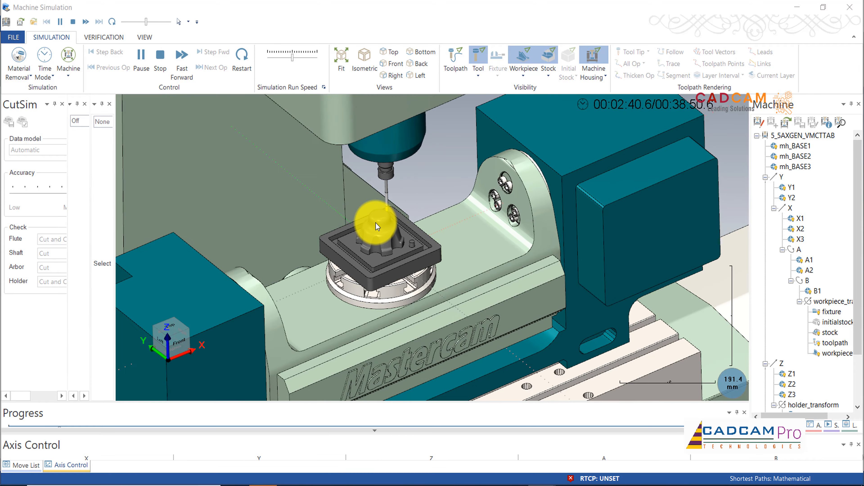
scroll(375, 223, up, 3)
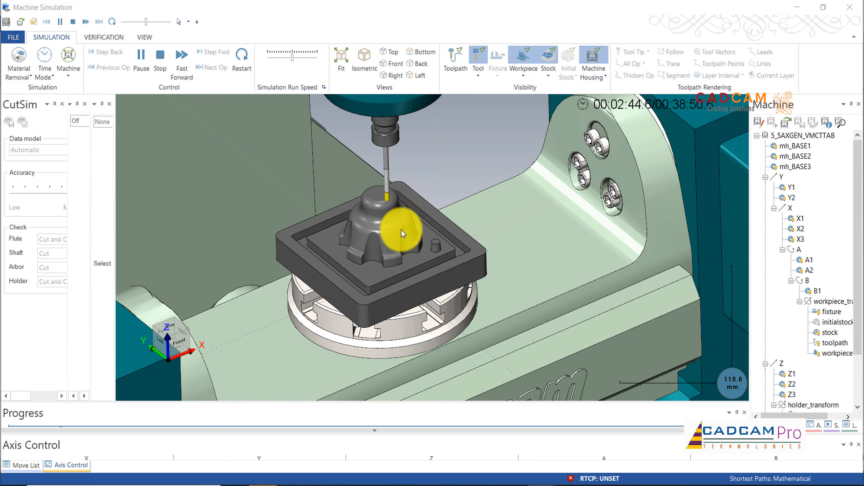
click(141, 57)
scroll(458, 228, down, 2)
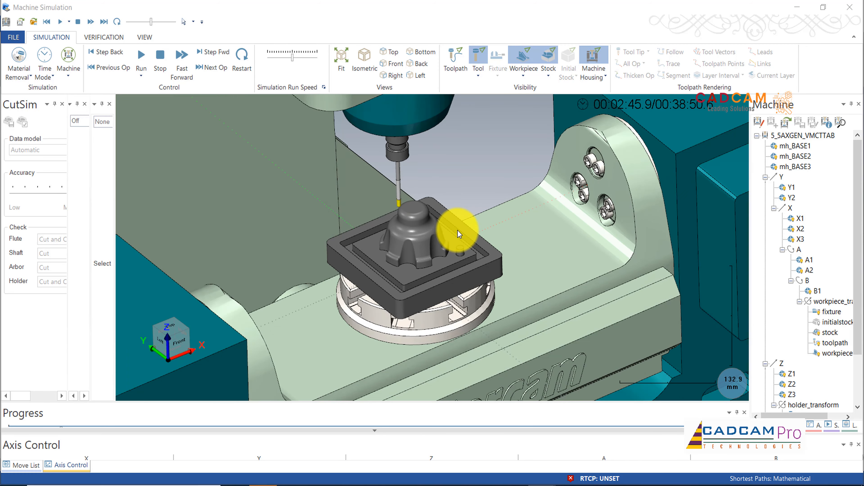
click(856, 7)
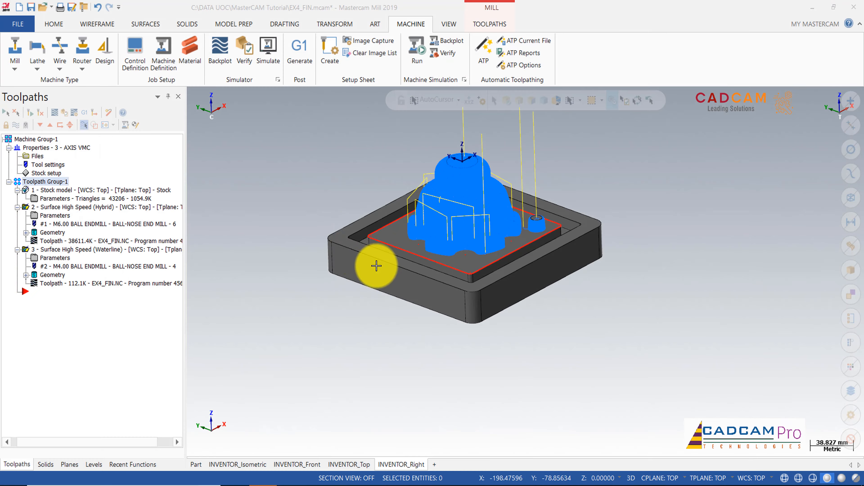
Review the stock model, Hybrid and Waterline operations one at a time, examining each one's toolpath on the part.
scroll(500, 160, up, 3)
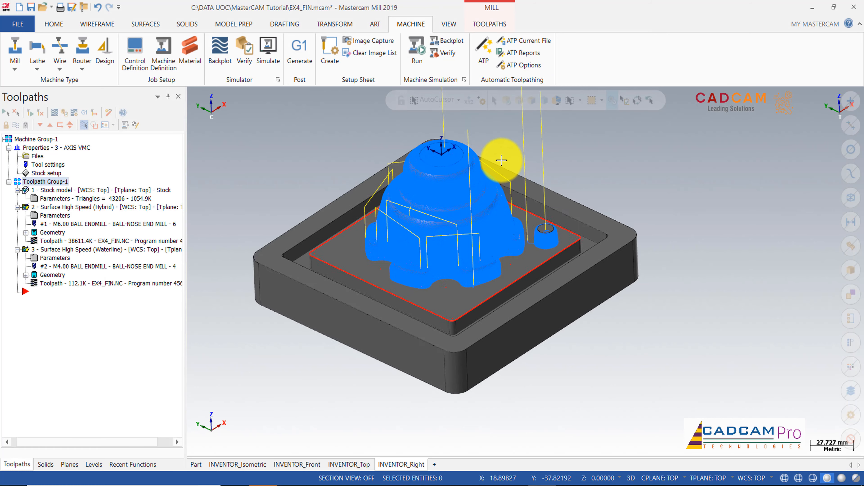
middle_drag(656, 228, 546, 199)
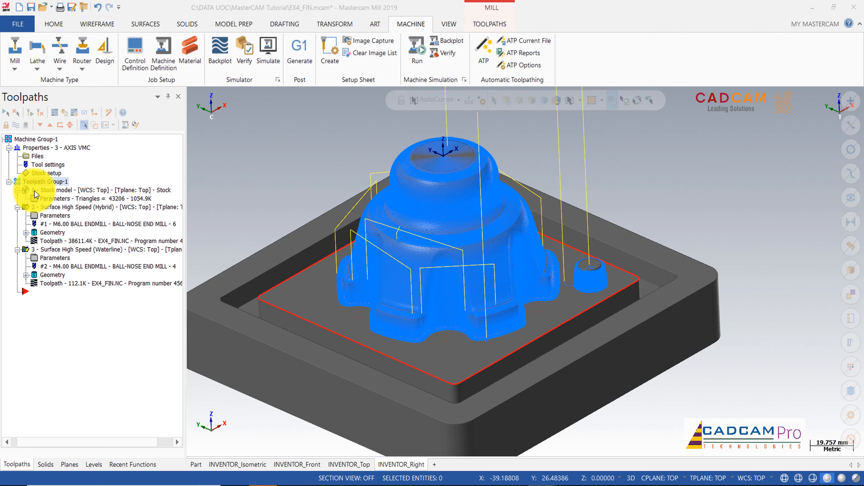
click(48, 193)
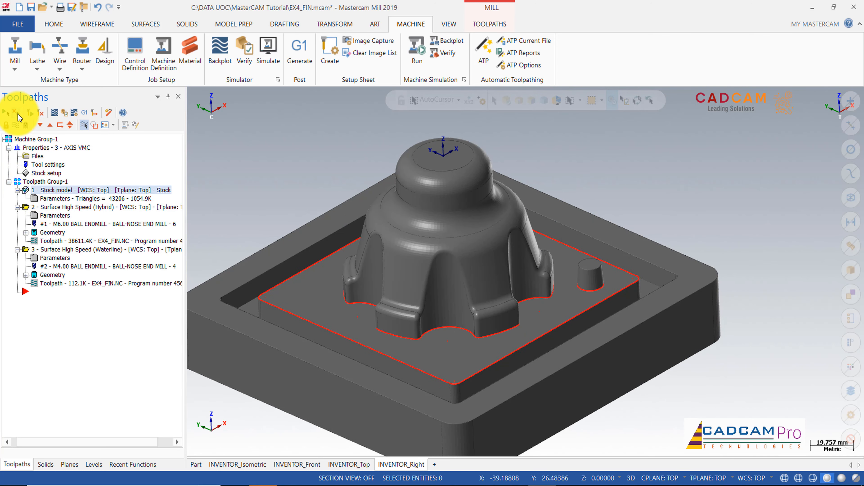
click(68, 208)
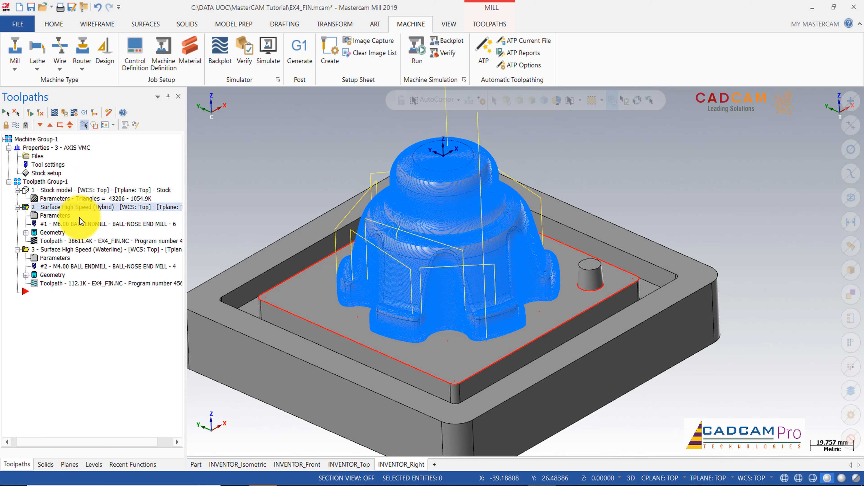
click(75, 251)
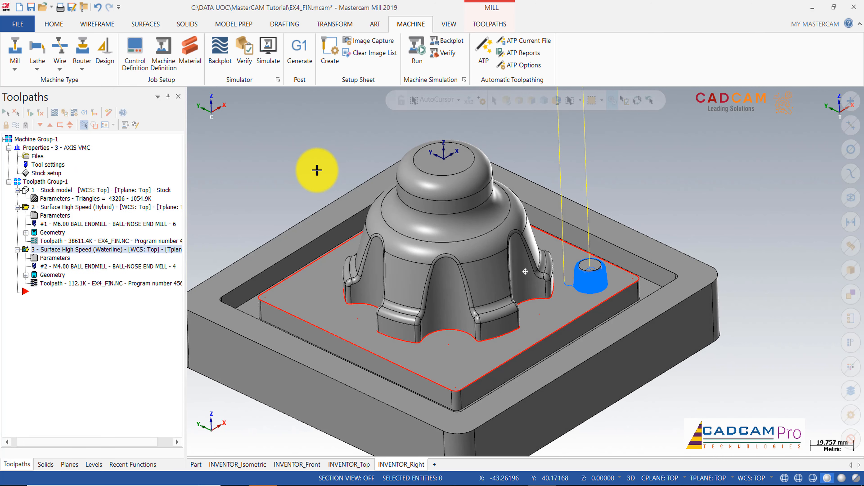